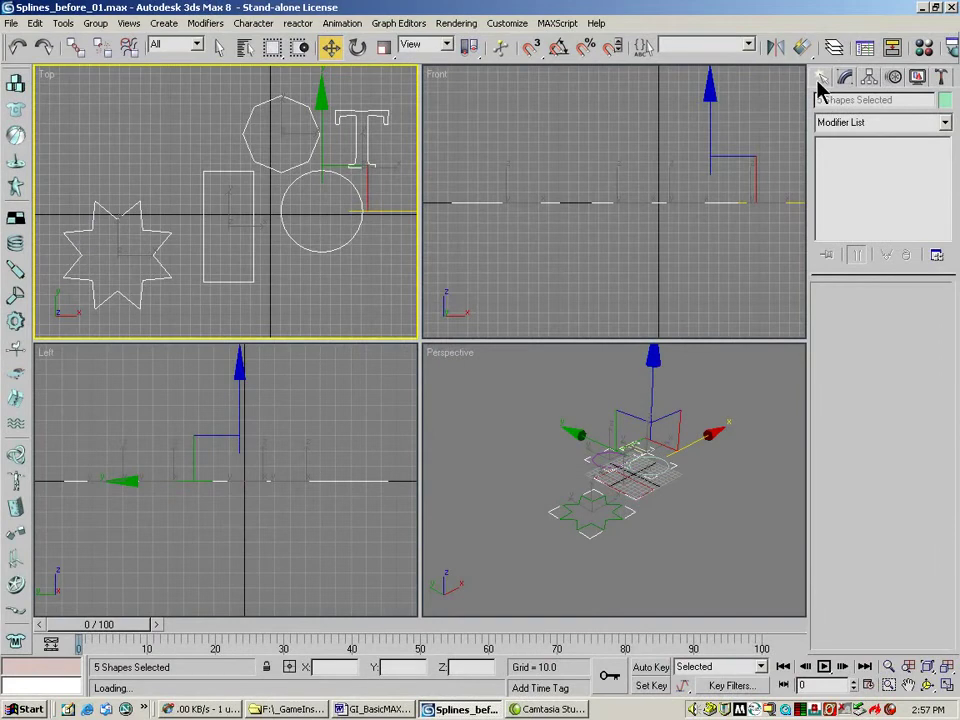
- Show the Splines object-type buttons in the Create panel
left_click(821, 78)
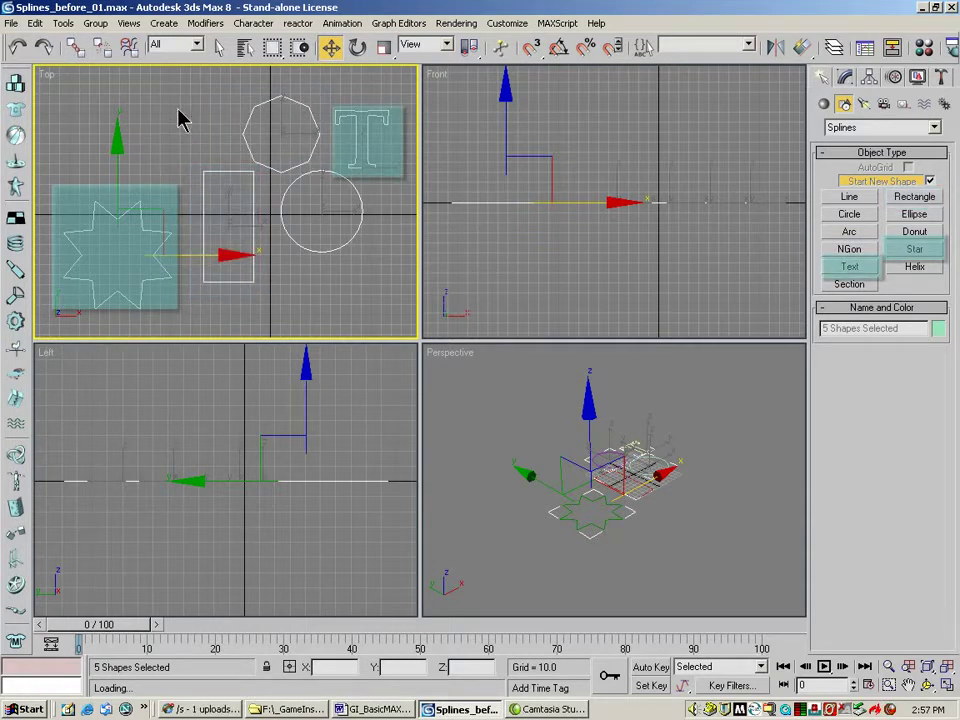
- Hide the octagon, text, star and rectangle, leaving only the circle visible
left_click_drag(201, 124, 386, 171)
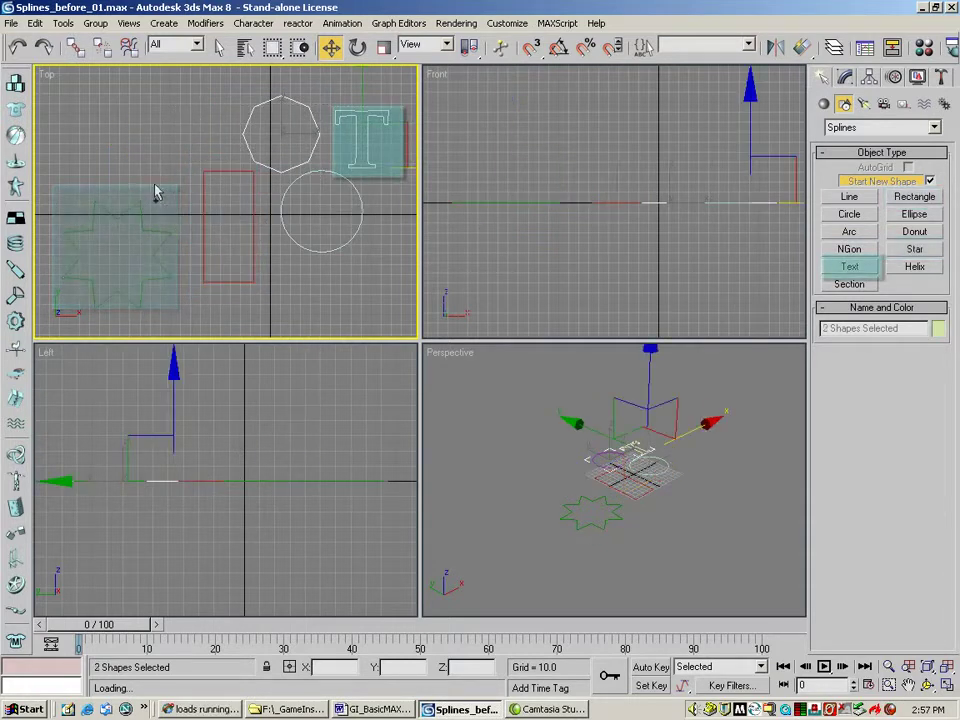
left_click_drag(139, 186, 214, 250, "ctrl")
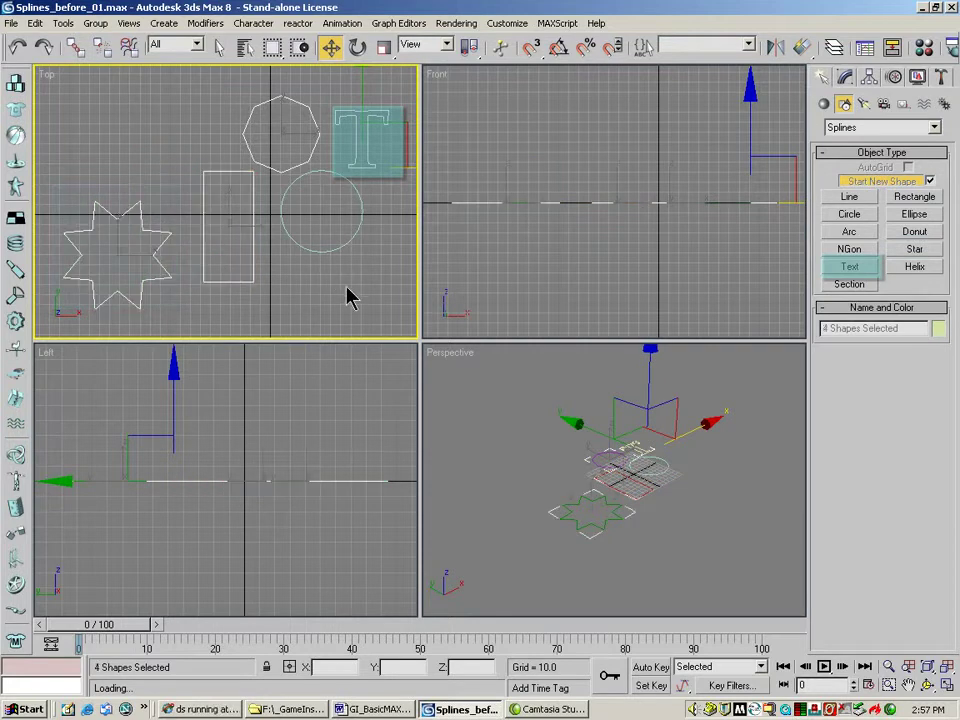
right_click(252, 180)
left_click(252, 118)
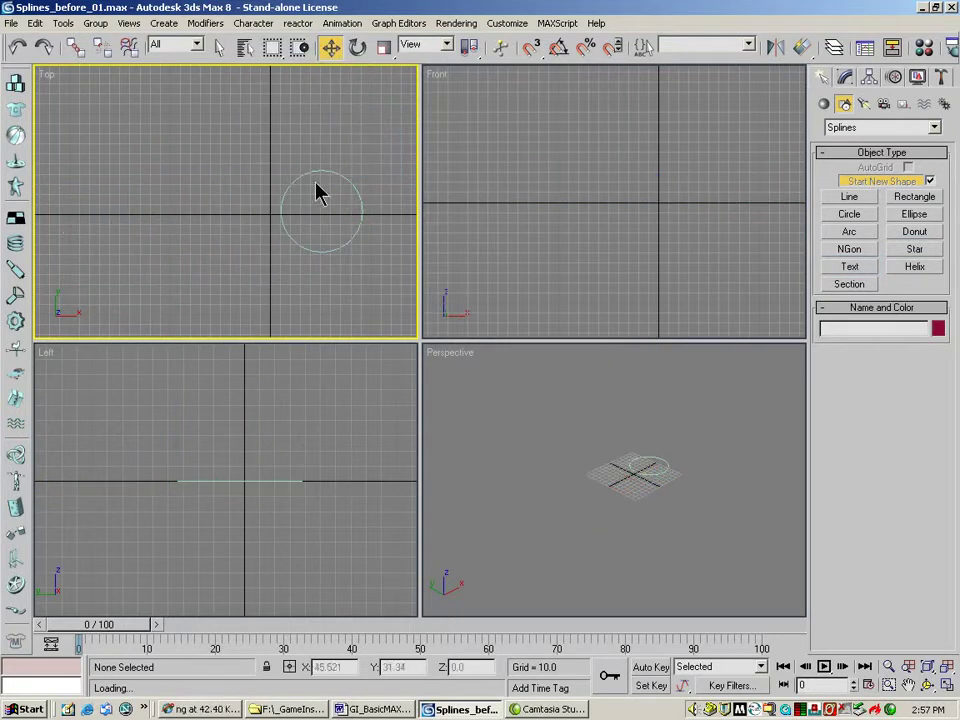
- Select the circle and set its X, Y and Z position to 0
left_click(352, 241)
double_click(468, 667)
double_click(400, 667)
type("0")
key("Return")
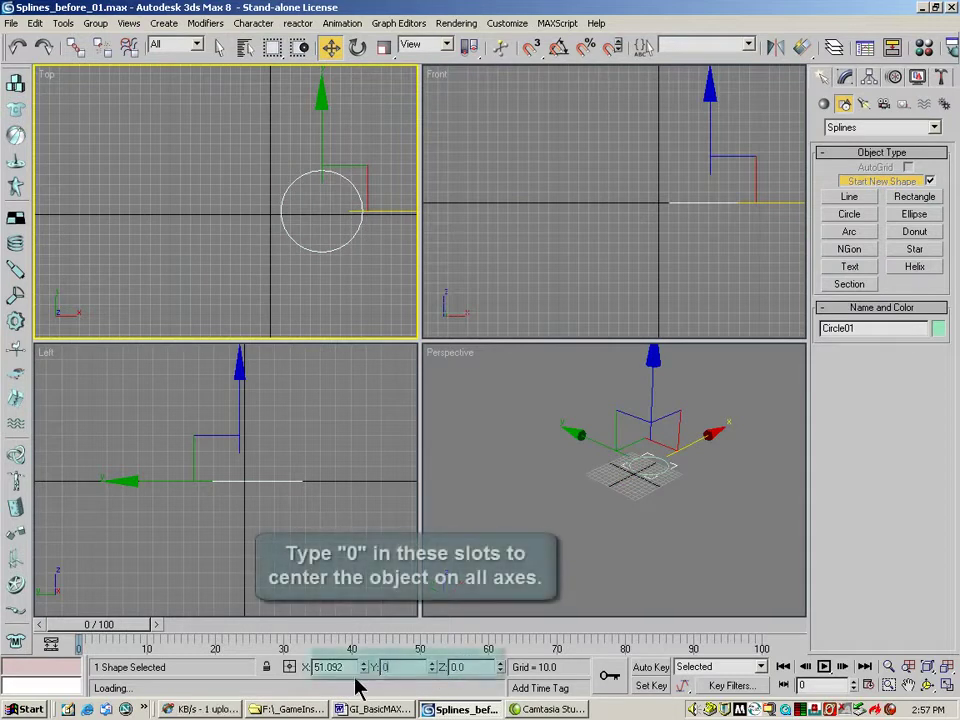
double_click(330, 667)
type("0")
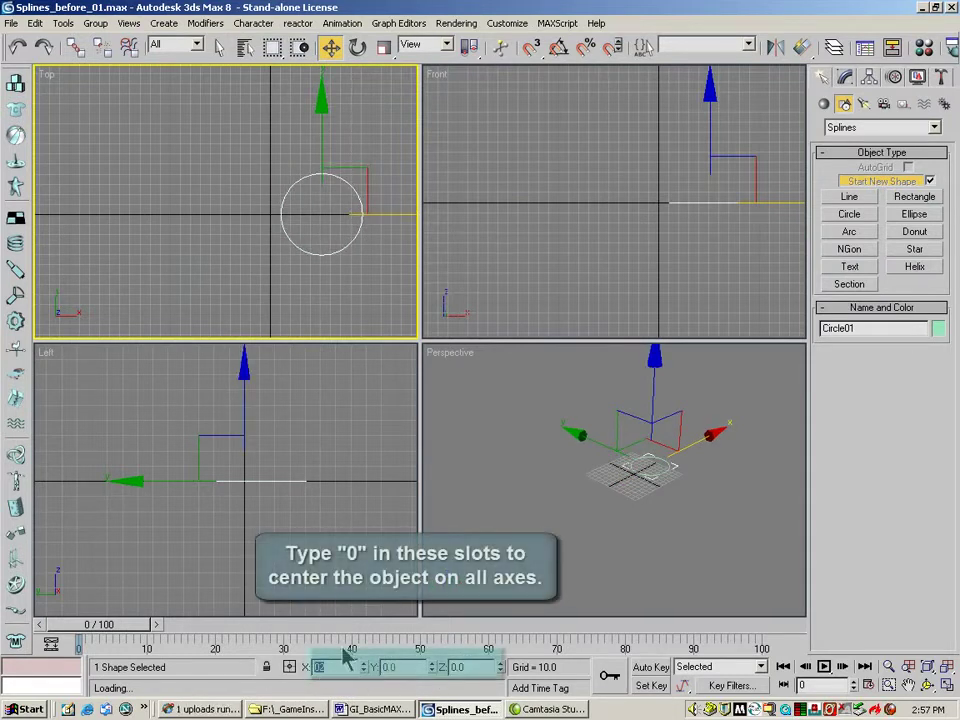
key("Return")
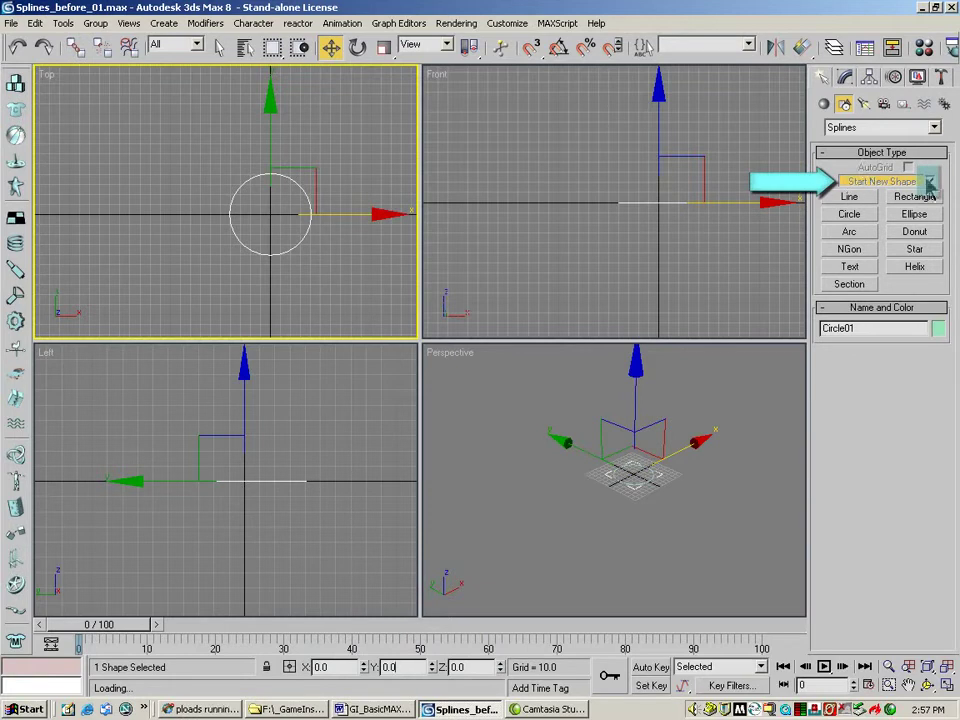
- With Start New Shape off, draw a rectangle and an eight-point star above the circle
left_click(930, 181)
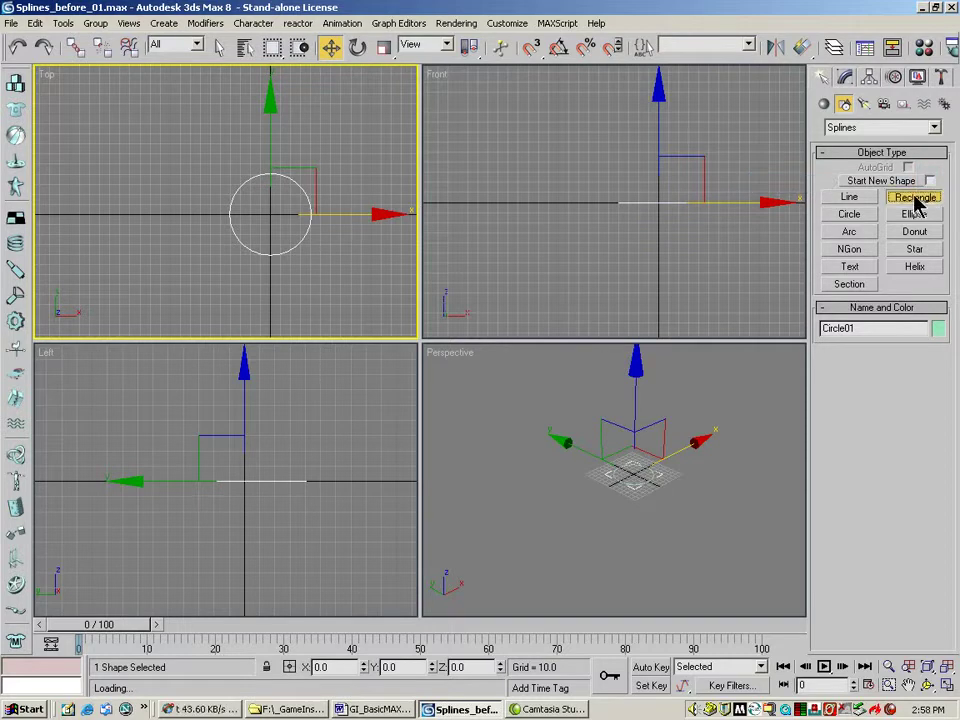
left_click(916, 198)
left_click_drag(246, 122, 358, 204)
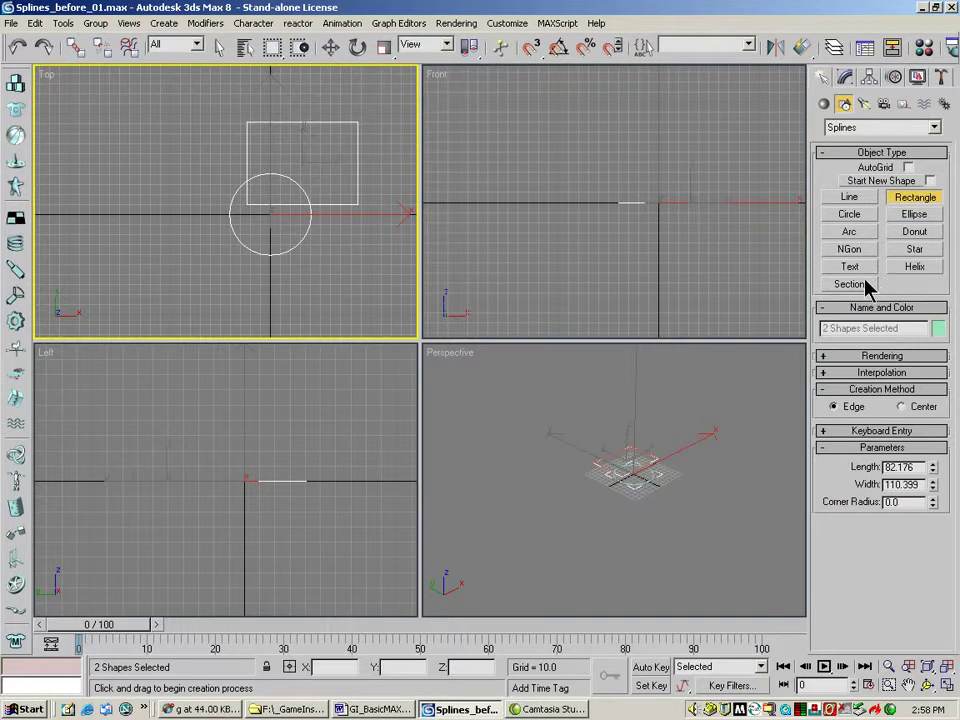
left_click(914, 249)
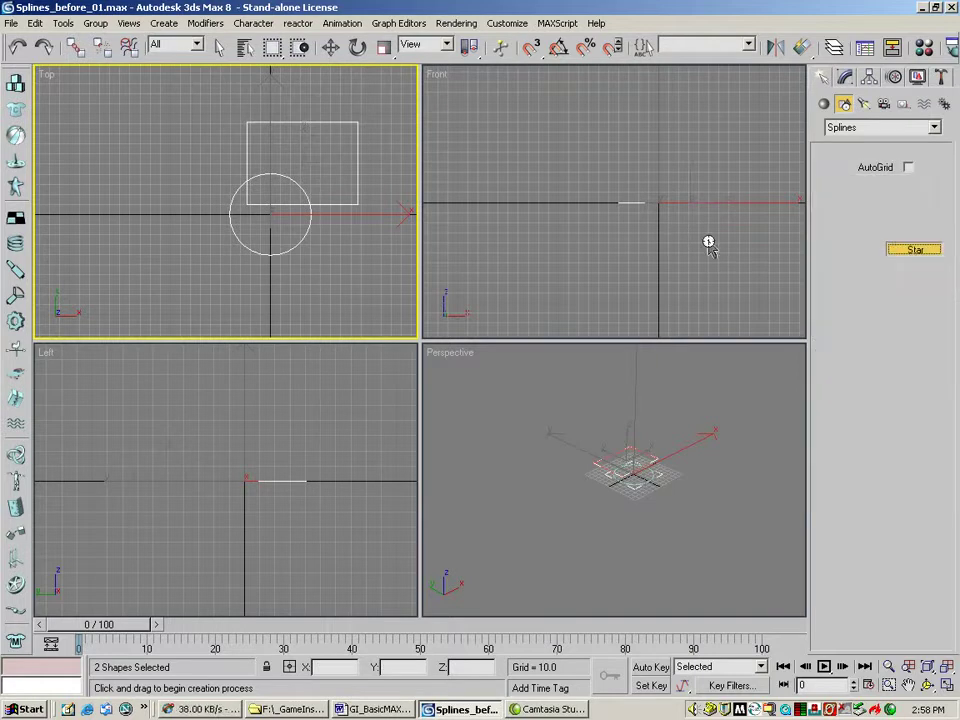
left_click_drag(237, 133, 247, 189)
left_click(251, 177)
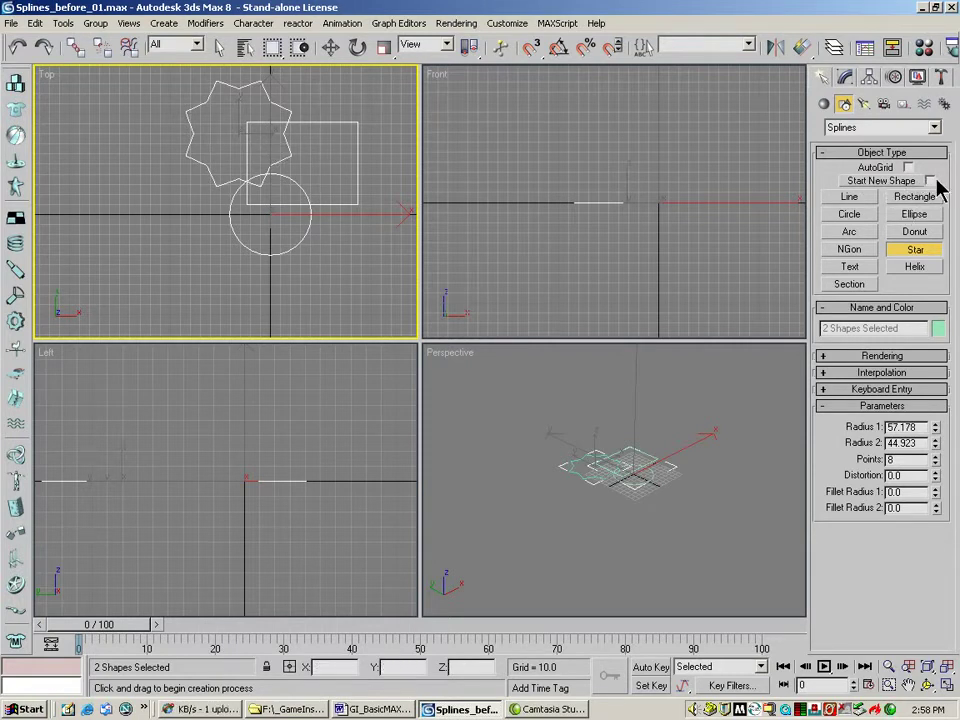
- At Spline sub-object level, centre the rectangle spline at X 0
left_click(844, 77)
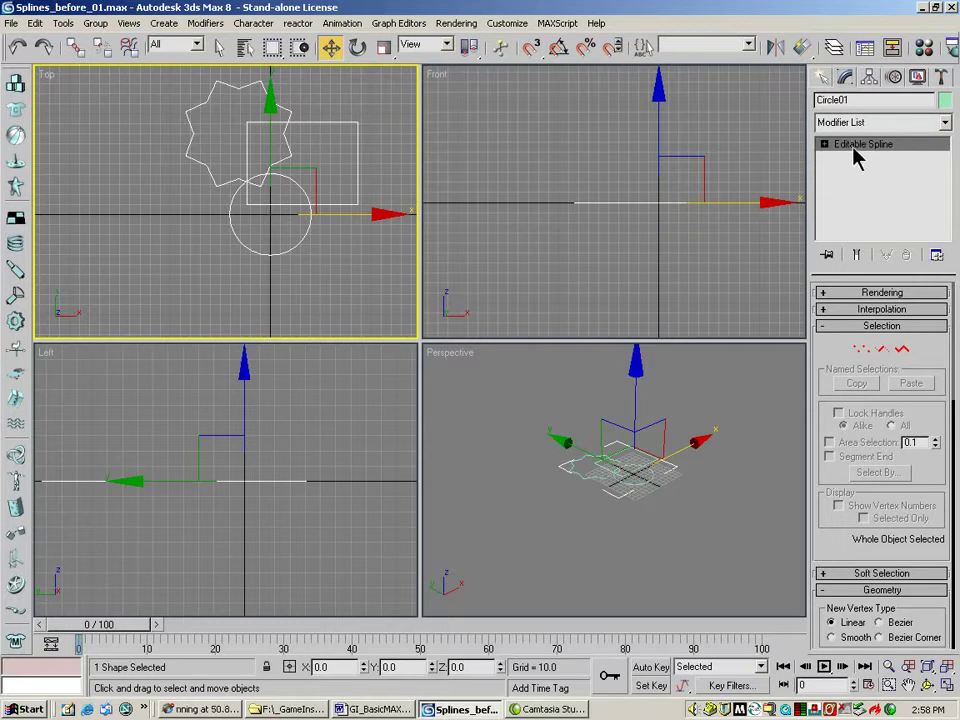
left_click(904, 352)
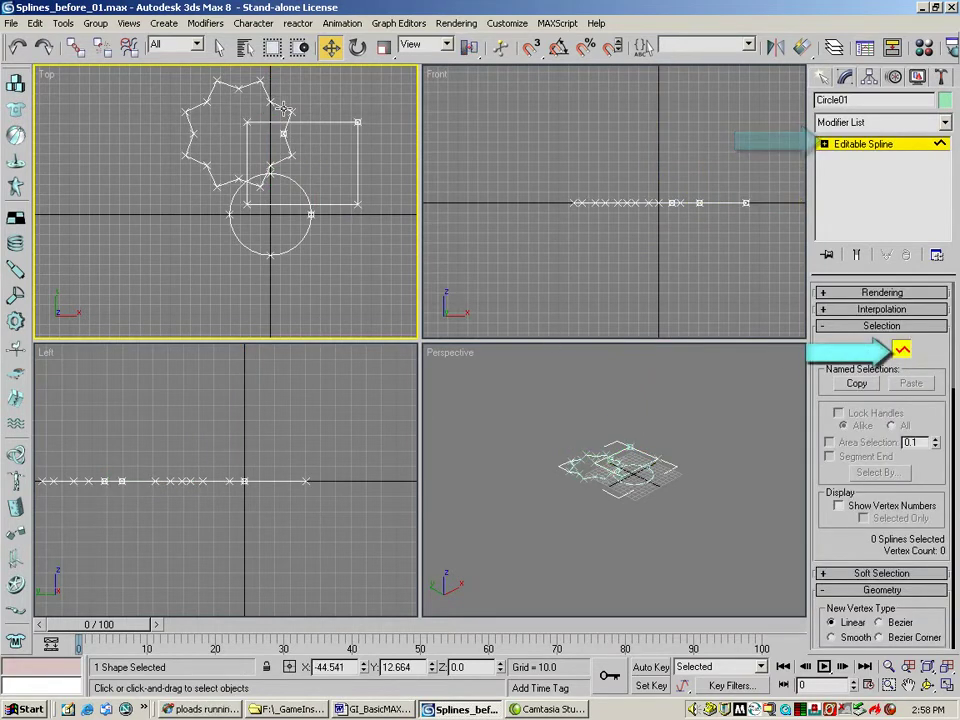
left_click(330, 122)
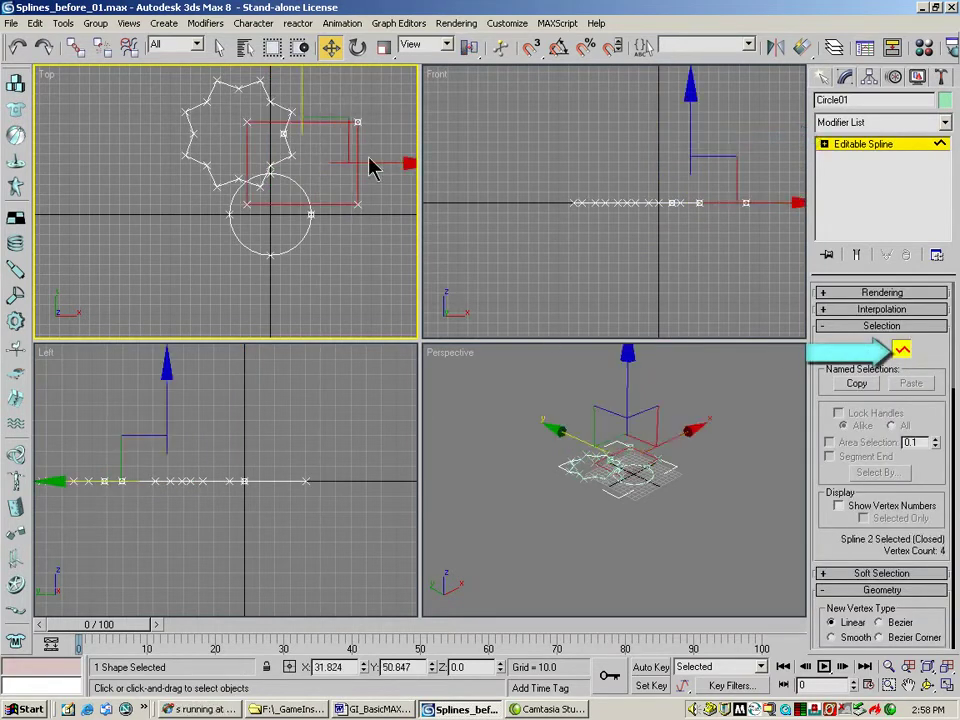
left_click_drag(379, 165, 345, 160)
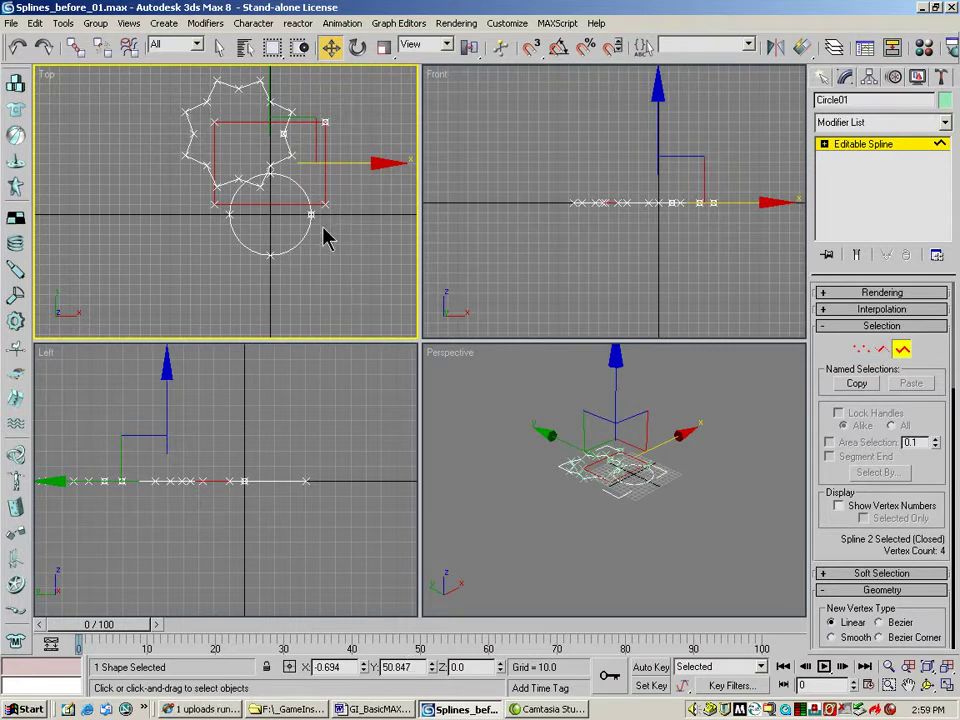
mouse_move(336, 161)
left_mouse_down()
mouse_move(344, 162)
mouse_move(332, 162)
left_mouse_up()
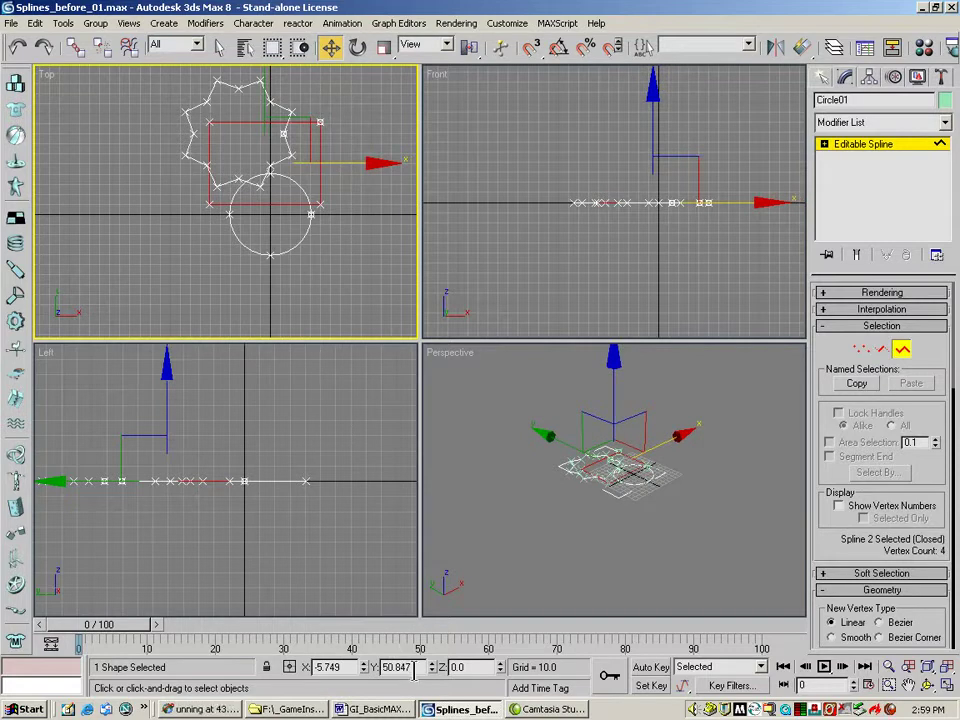
double_click(344, 670)
type("0")
key("Return")
- Centre the star spline at X 0 and move it up over the rectangle's top edge
left_click(282, 118)
left_click_drag(313, 133, 337, 610)
double_click(330, 667)
type("0")
key("Return")
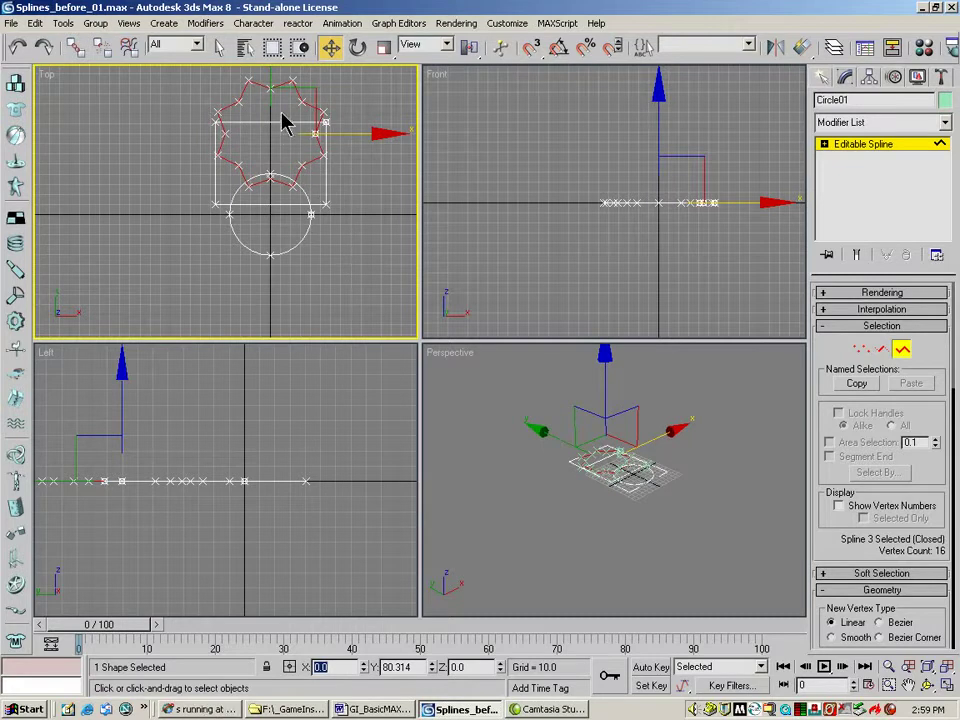
left_click_drag(294, 111, 274, 60)
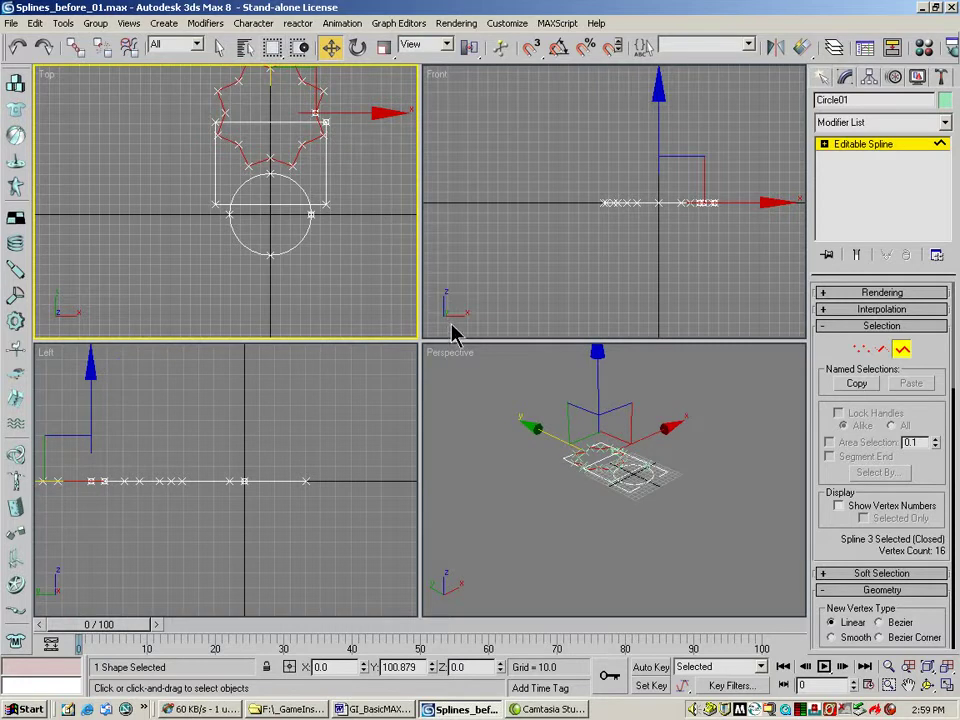
key("ctrl+p")
left_click_drag(330, 215, 332, 251)
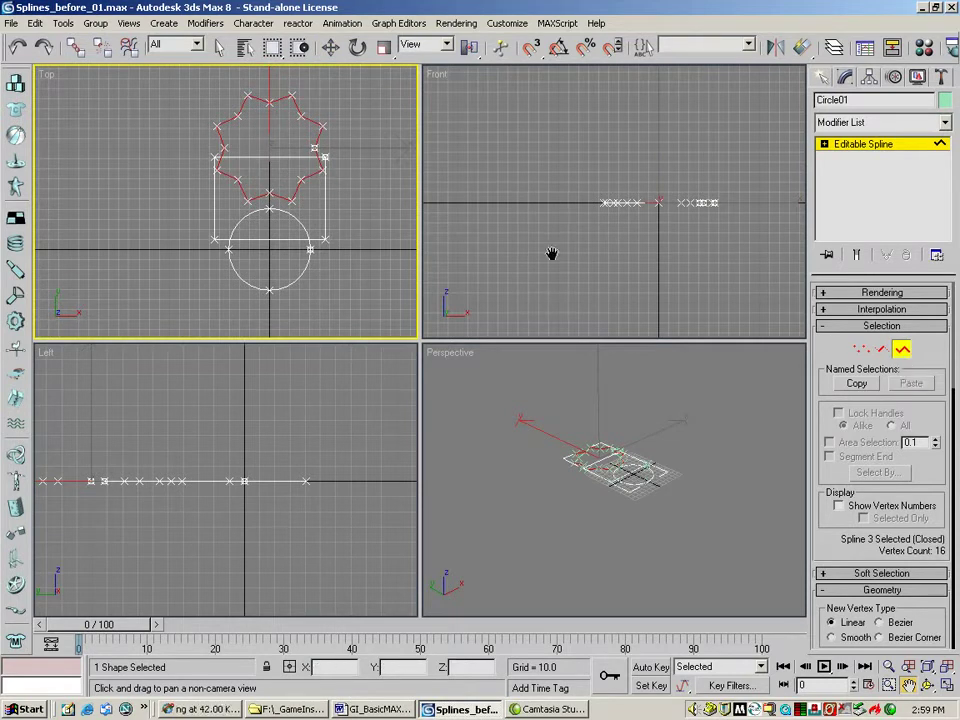
- Boolean-union the star with the rectangle
scroll(928, 430, "down", 10)
left_click_drag(911, 369, 899, 257)
scroll(870, 470, "down", 5)
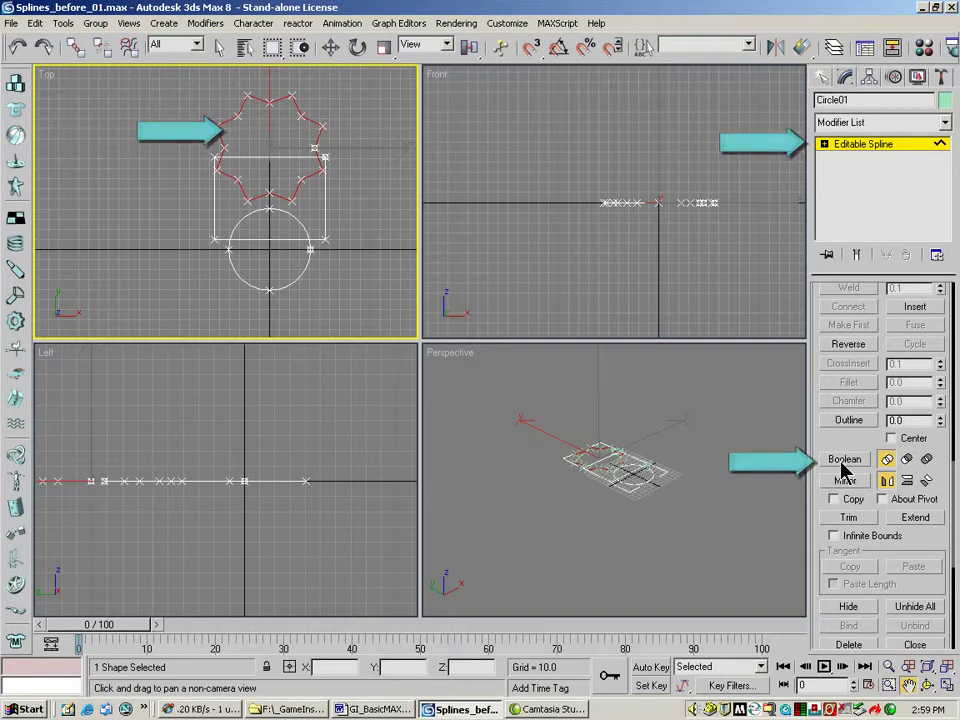
left_click(842, 462)
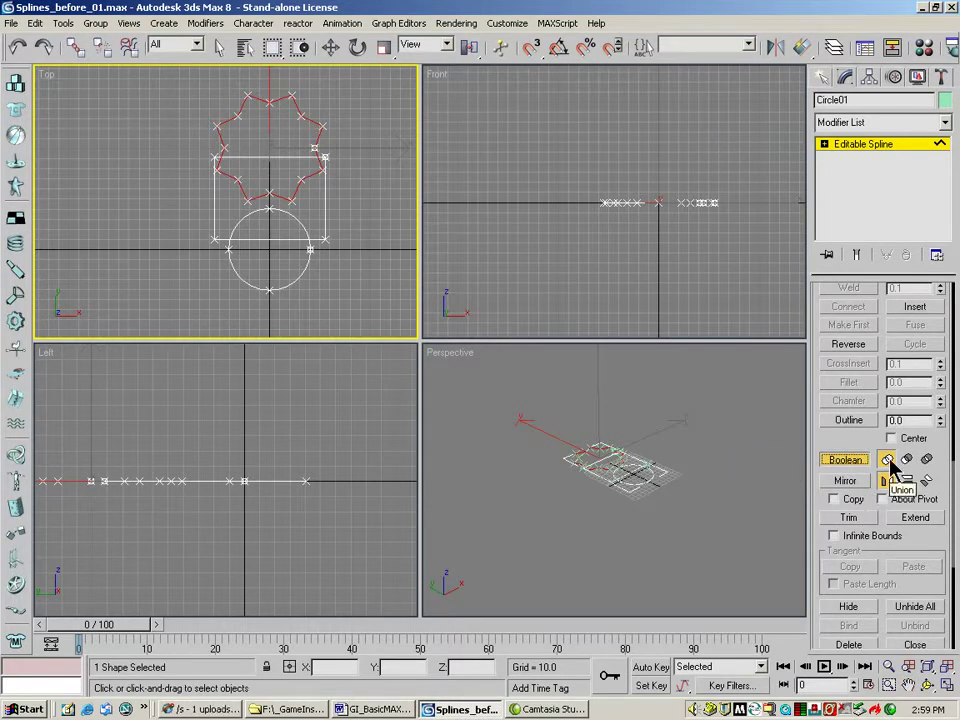
left_click(325, 193)
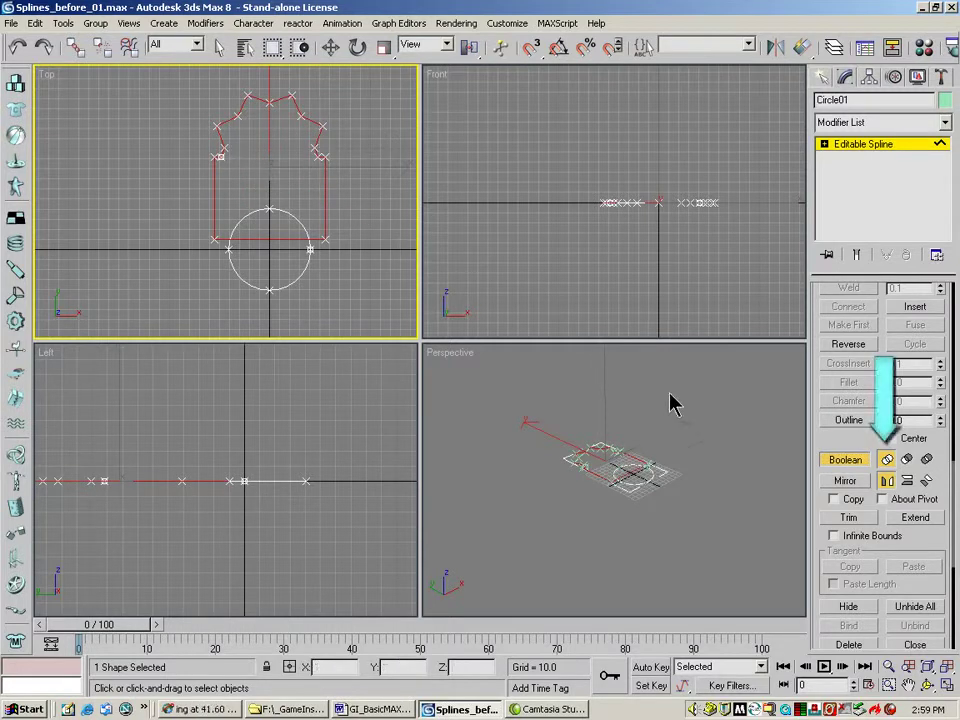
- After undoing a trial Subtraction, Boolean-union the circle into the outline
left_click(908, 459)
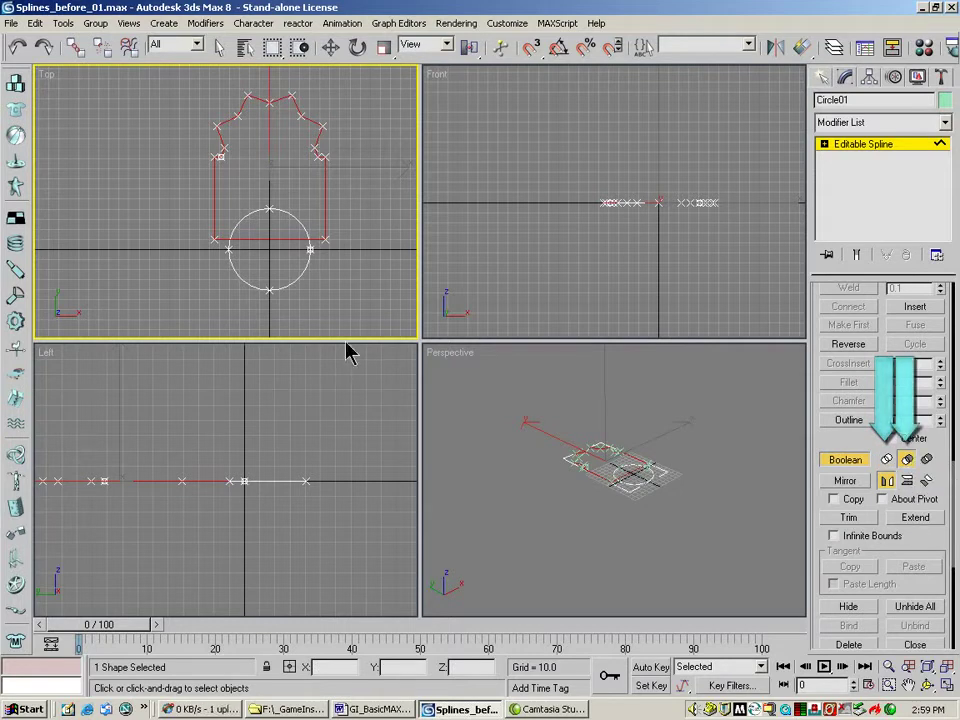
left_click(311, 251)
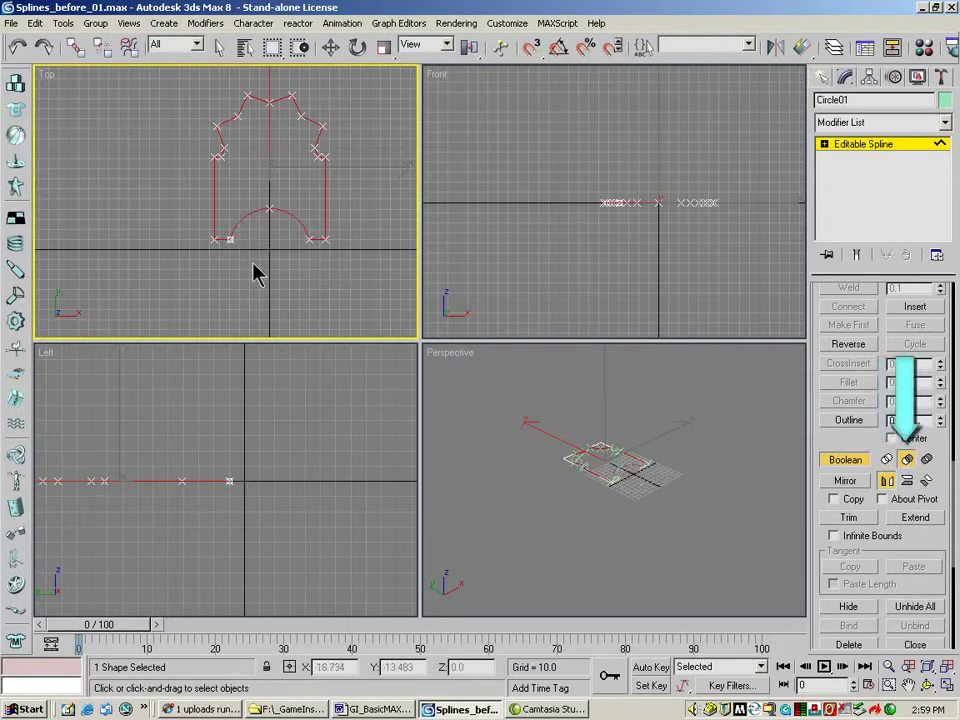
left_click(17, 46)
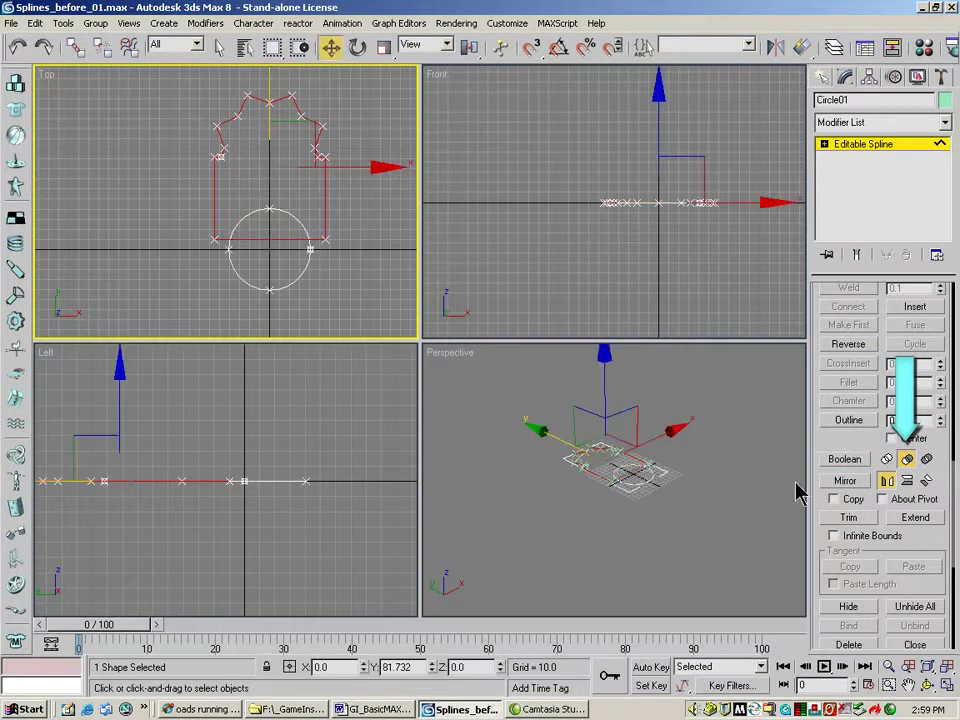
left_click(888, 459)
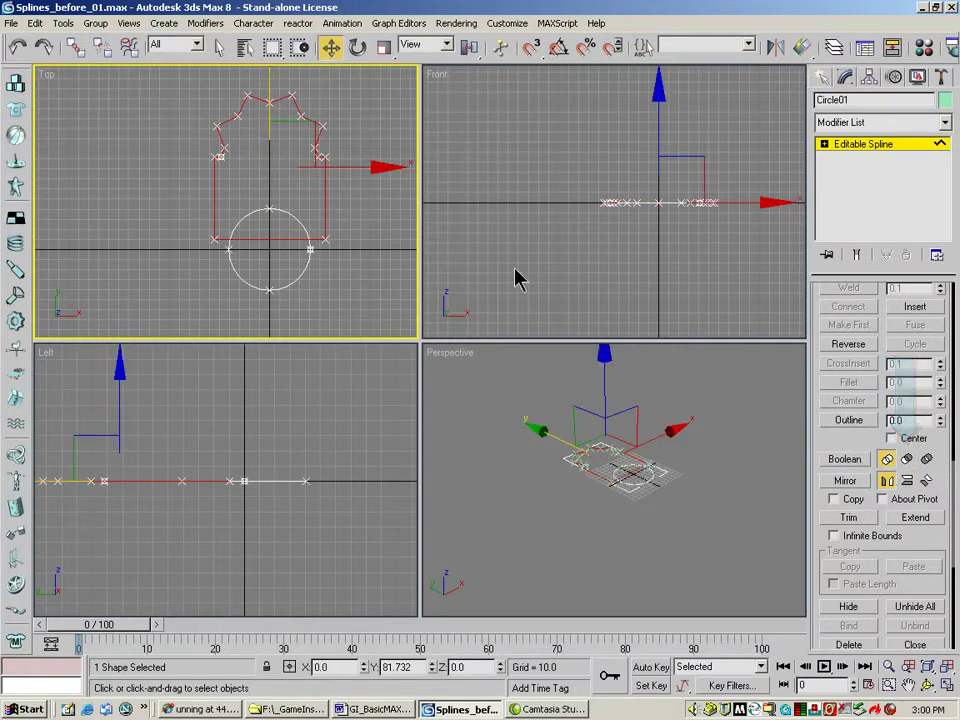
left_click(845, 459)
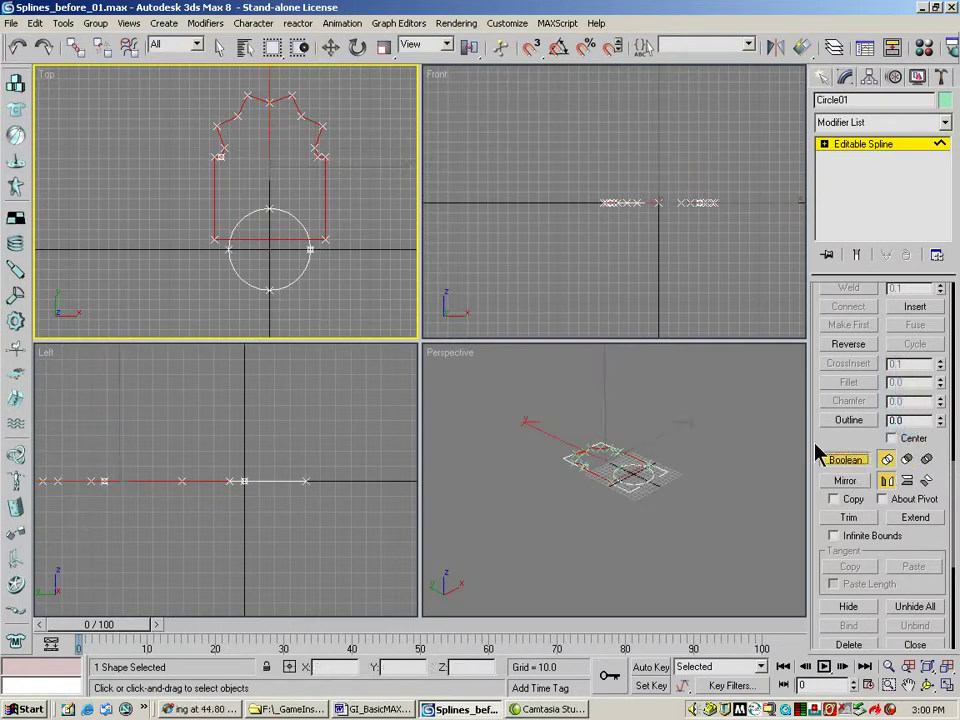
left_click(312, 251)
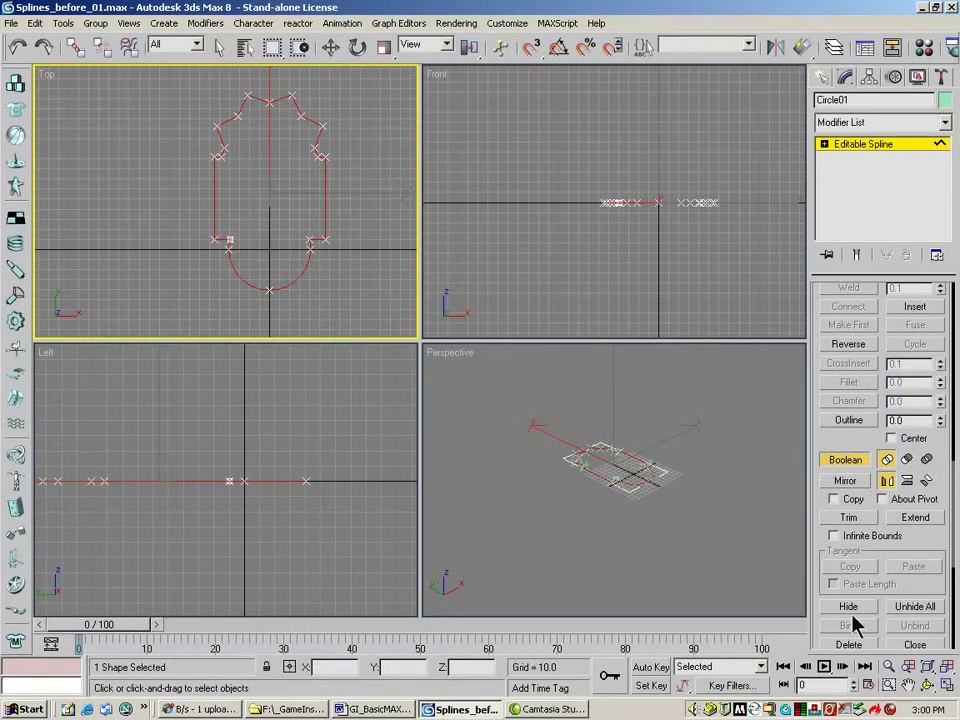
- Maximize Perspective, hide the grid, zoom and orbit to an overhead close-up, then test-render
left_click(688, 434)
key("alt+w")
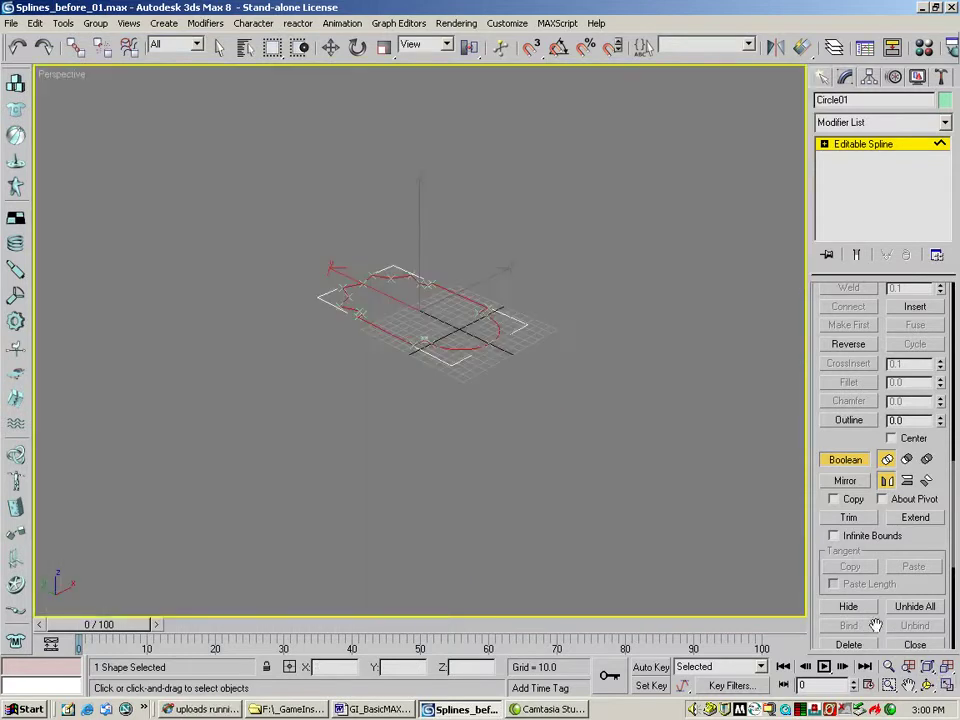
key("g")
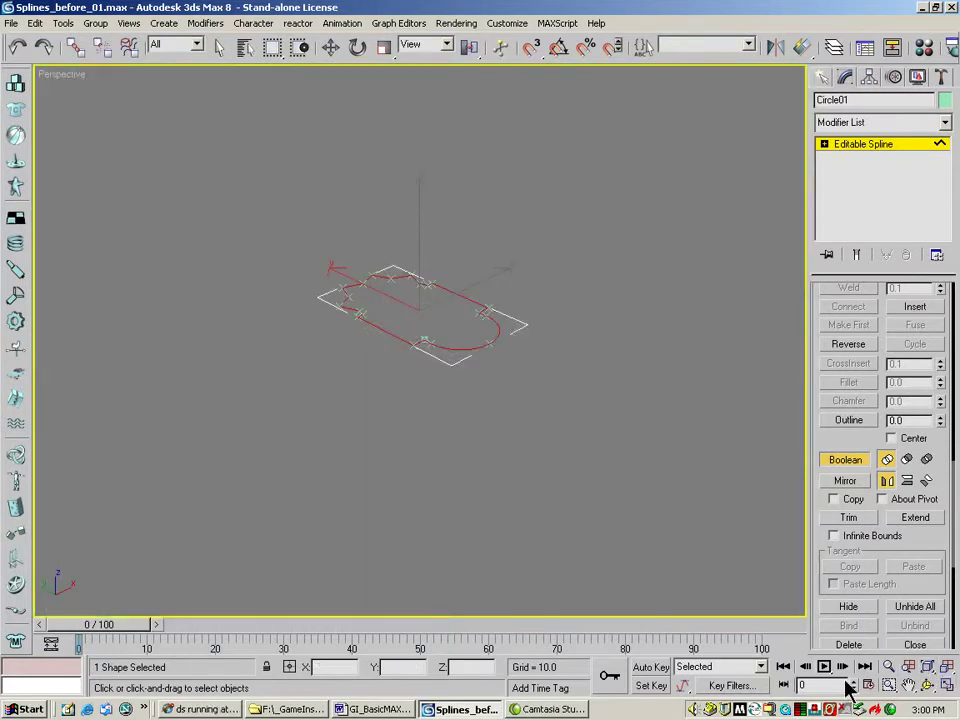
left_click(887, 666)
left_click_drag(470, 432, 456, 381)
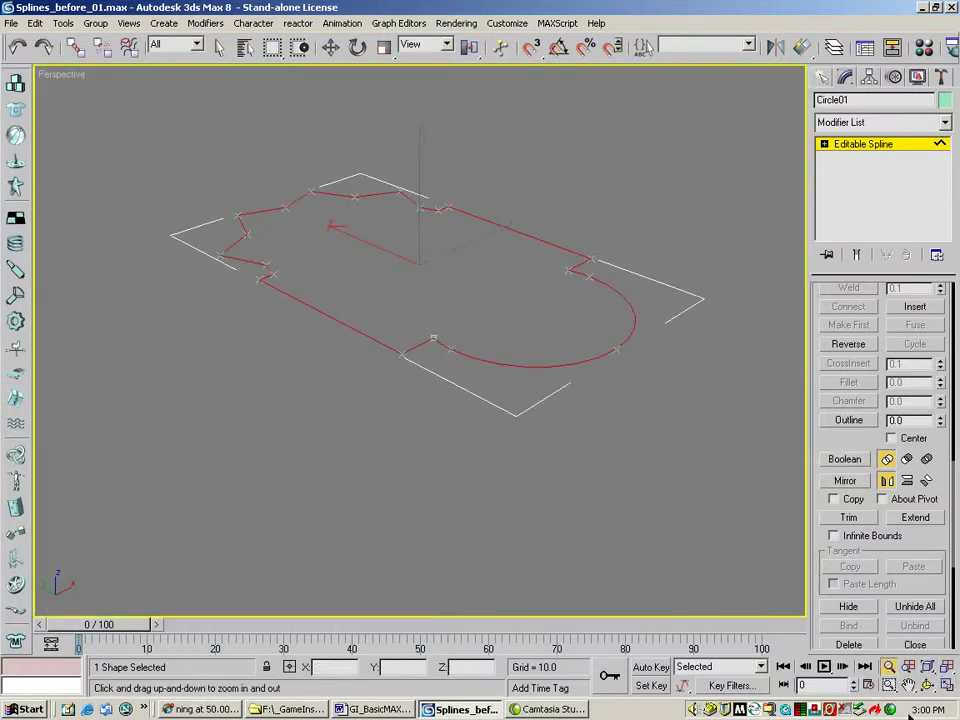
key("ctrl+r")
left_click_drag(706, 557, 426, 343)
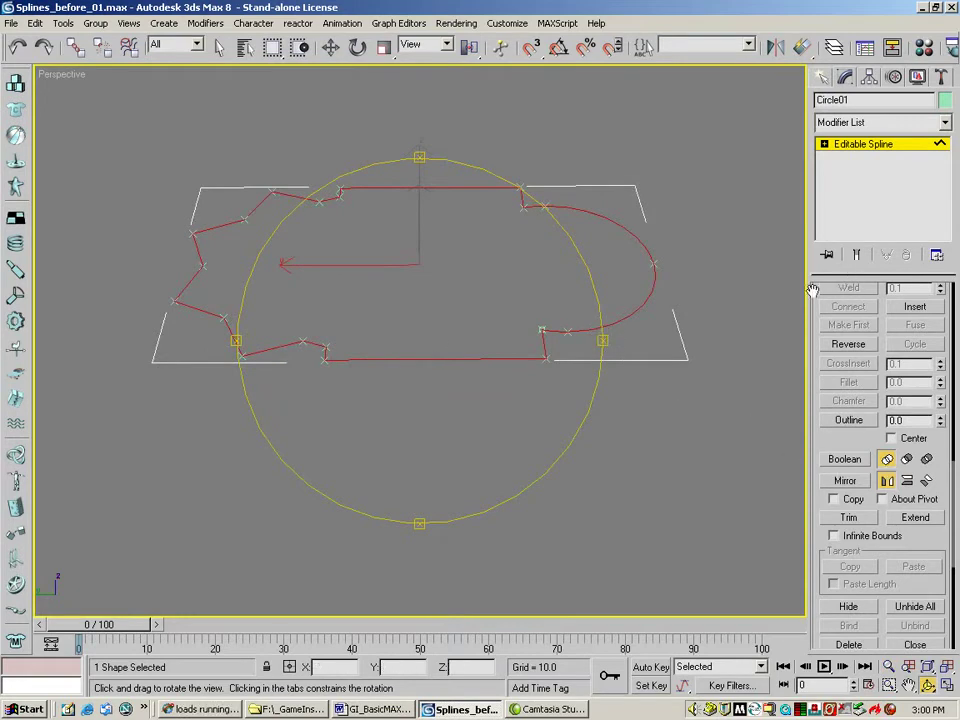
left_click_drag(816, 290, 829, 611)
left_click_drag(842, 298, 842, 570)
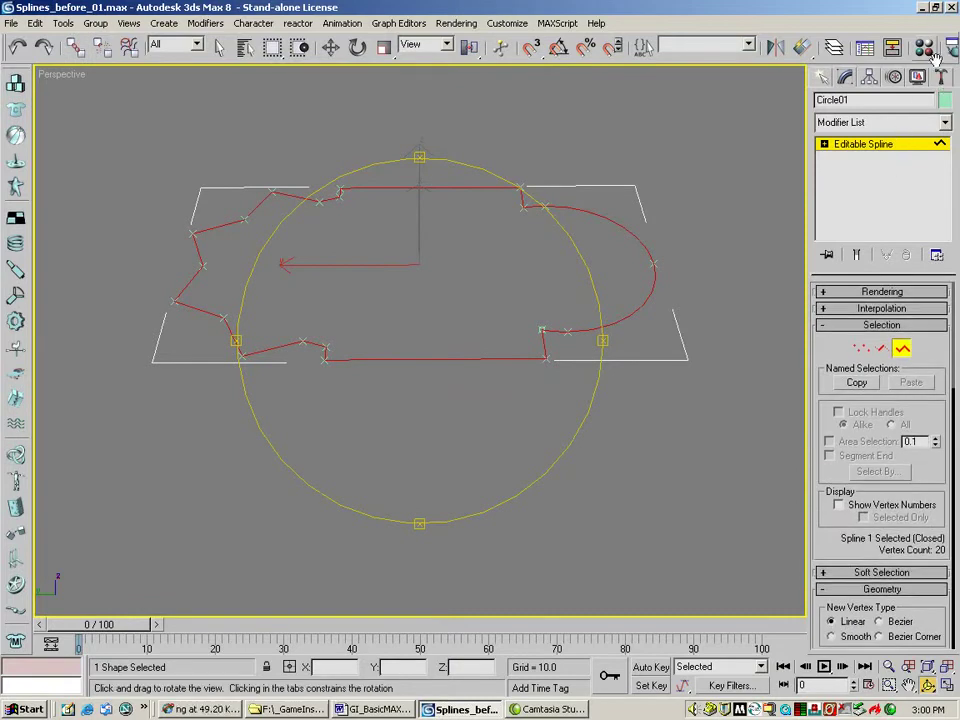
left_click_drag(806, 46, 703, 46)
key("shift+q")
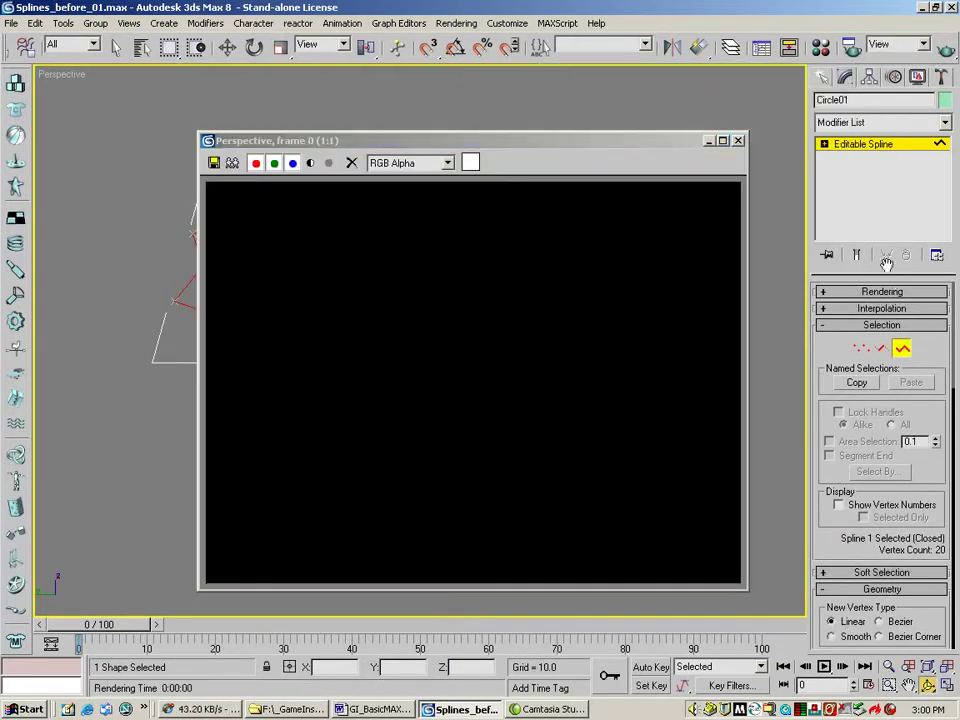
left_click(737, 141)
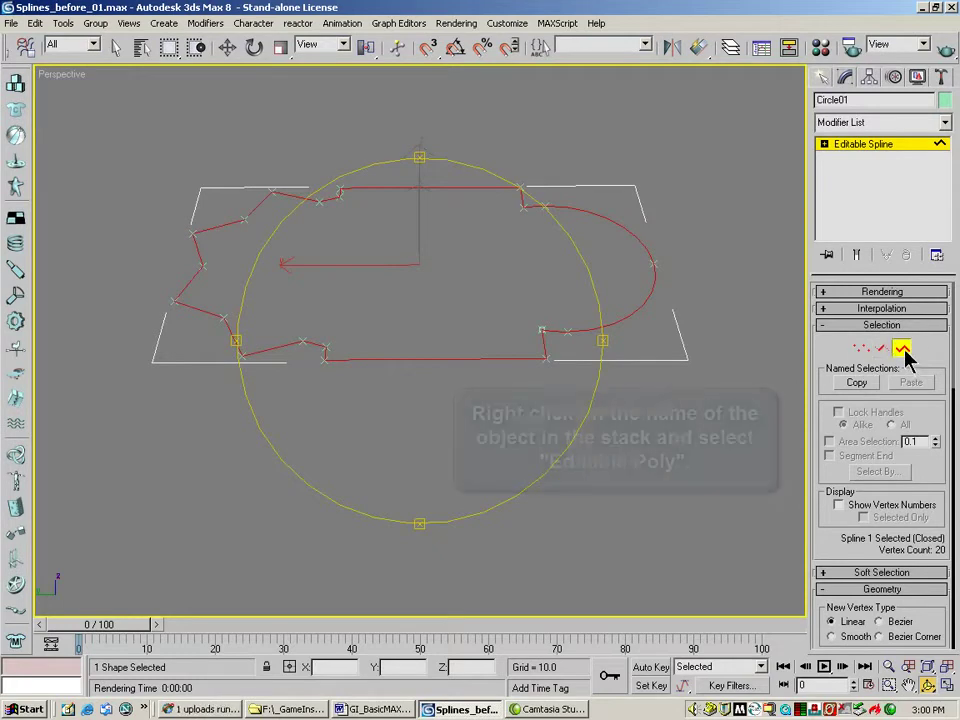
- Convert the spline to Editable Poly, render to confirm it fills, and select its element
right_click(897, 146)
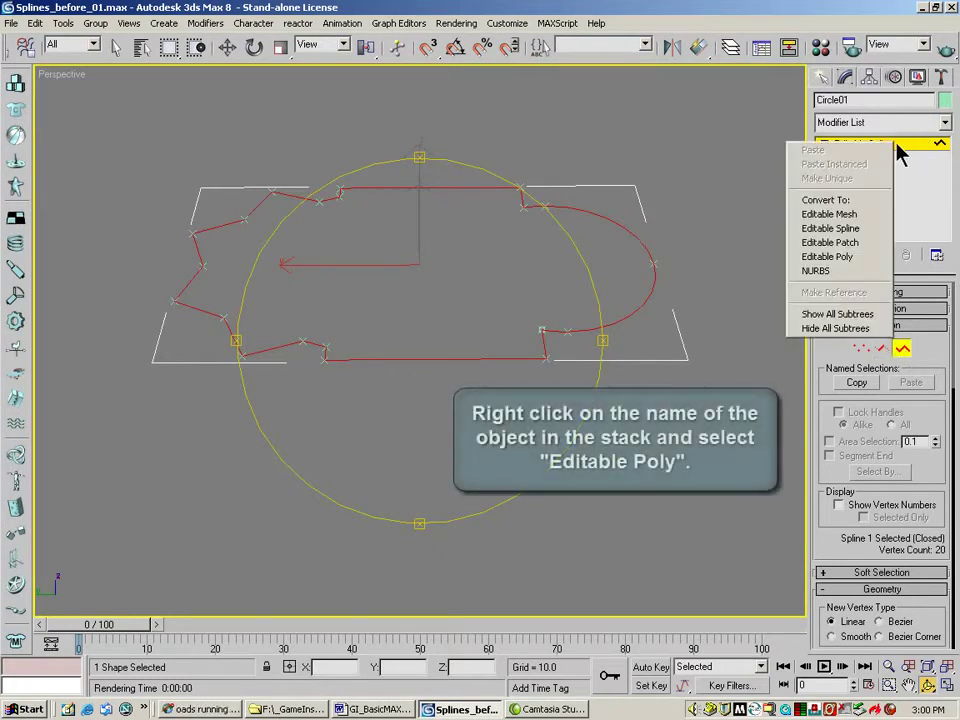
left_click(843, 256)
key("w")
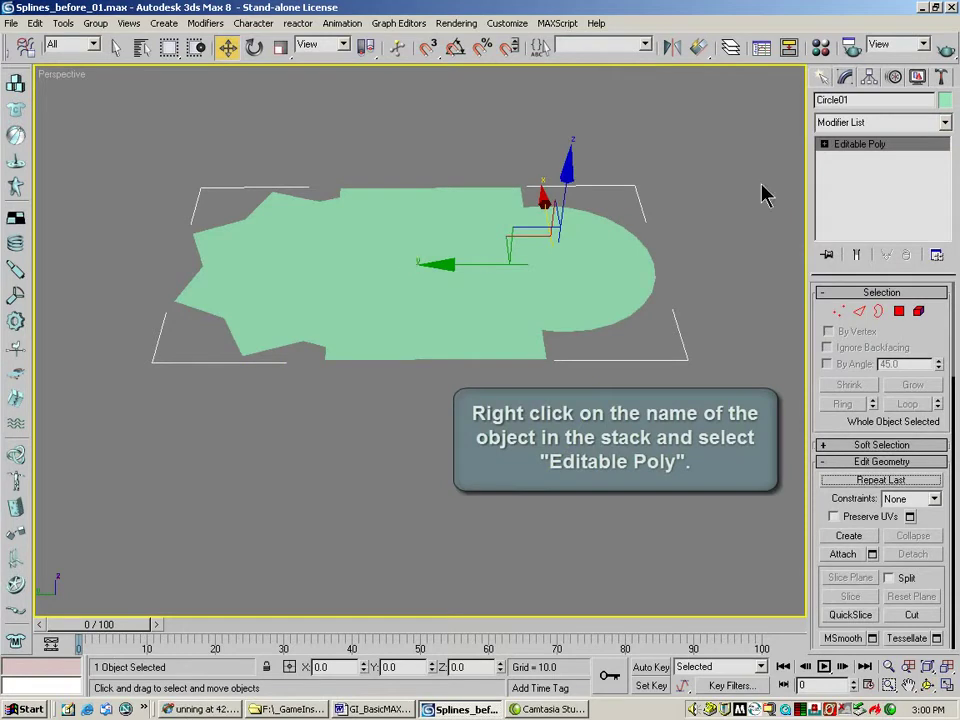
key("shift+q")
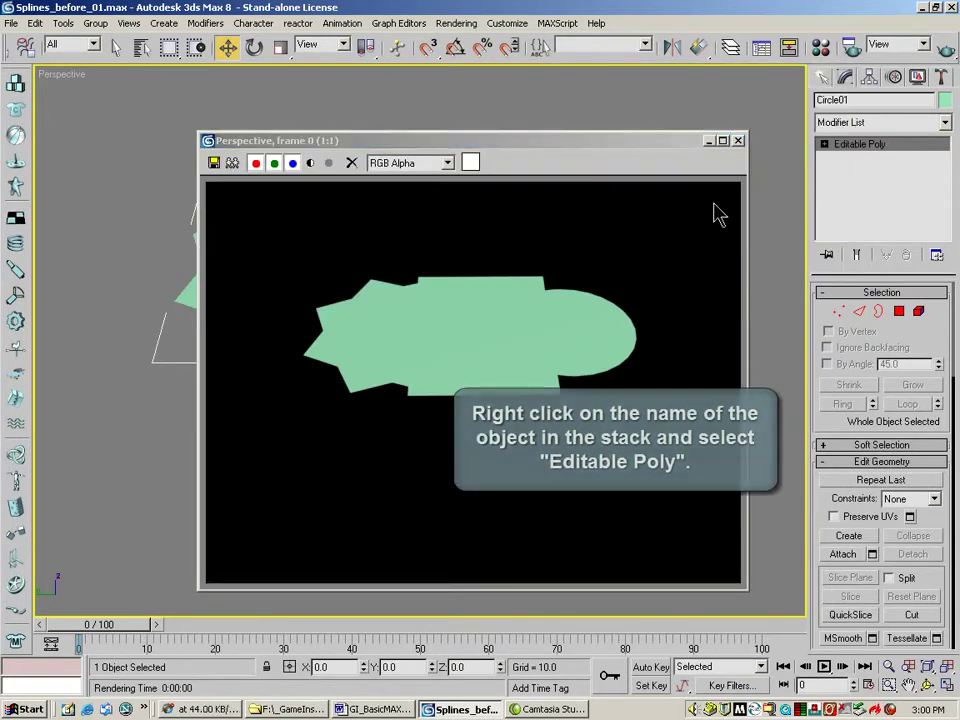
left_click(738, 141)
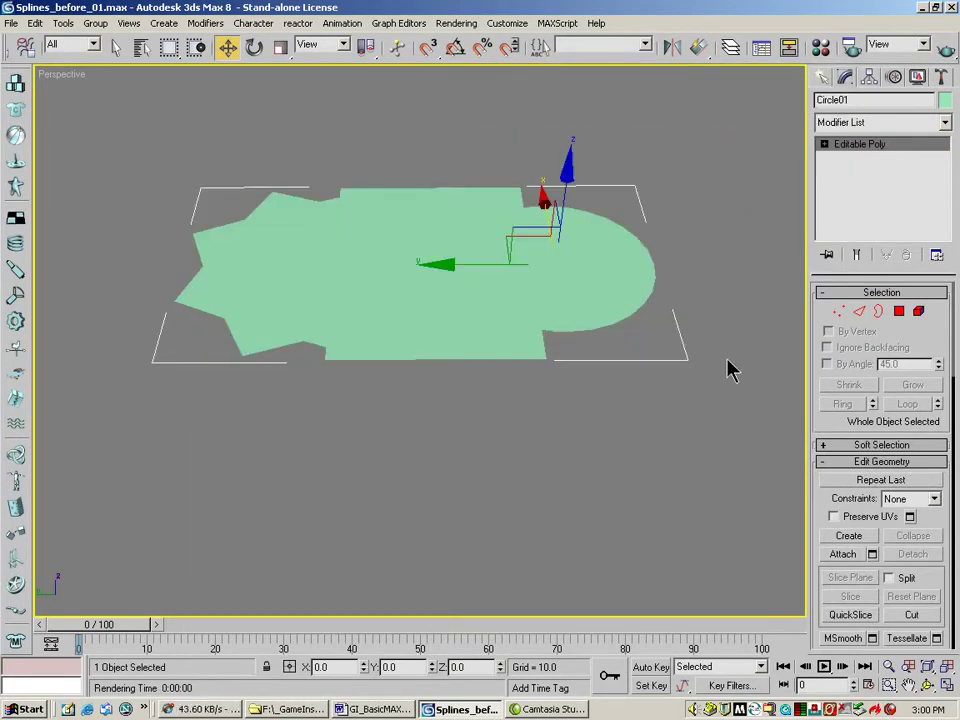
left_click(919, 312)
left_click(499, 270)
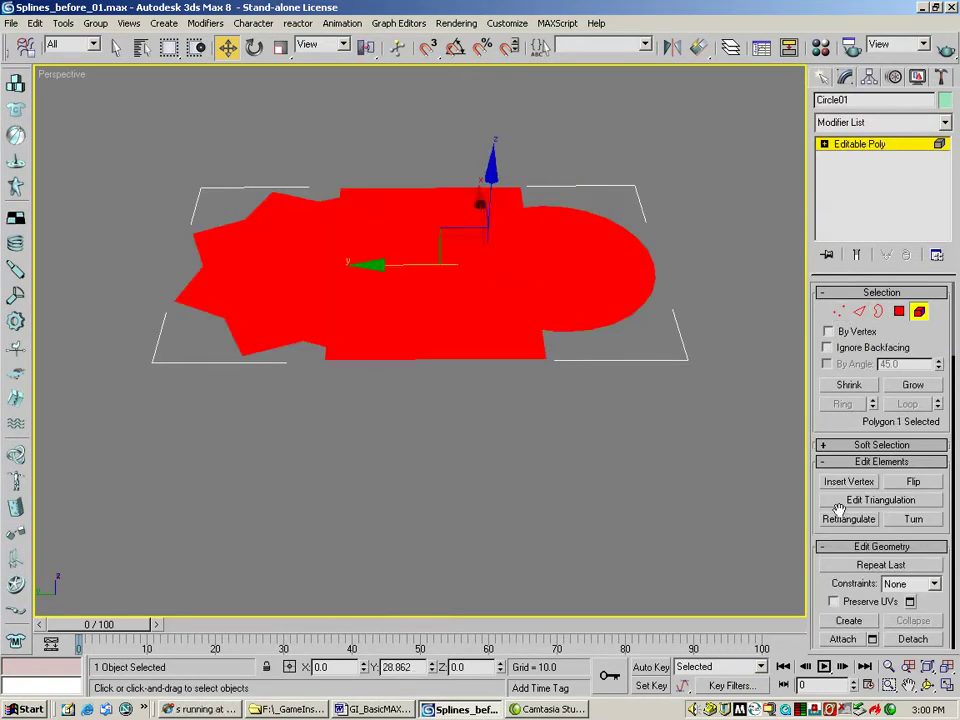
left_click_drag(831, 536, 843, 474)
- Switch to Polygon level and select the top polygon
left_click(899, 312)
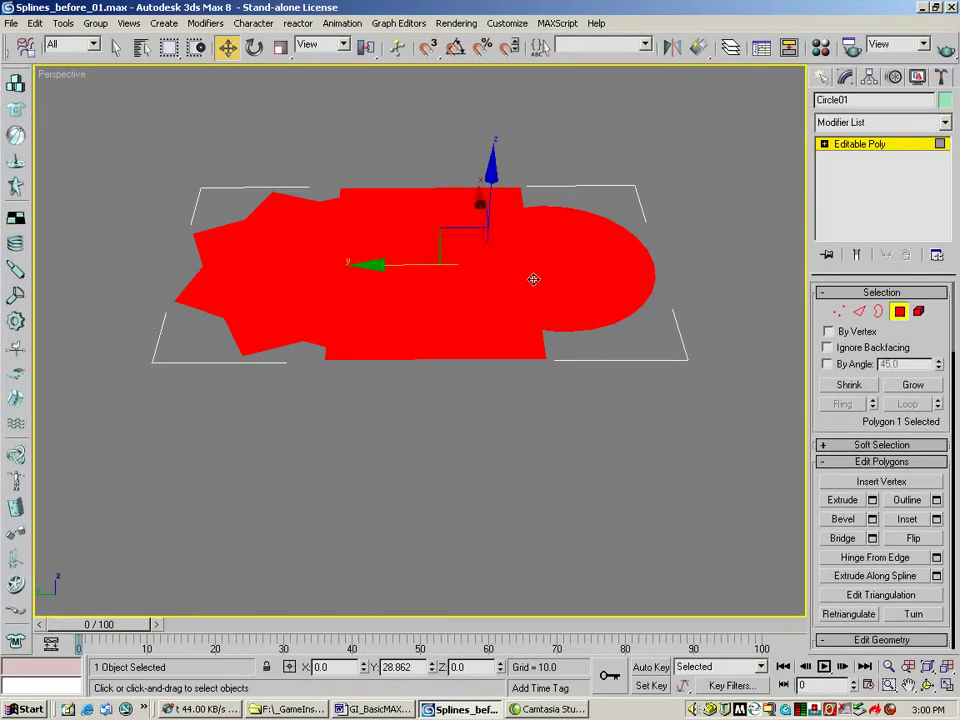
left_click(621, 214)
key("ctrl+z")
left_click_drag(818, 531, 818, 479)
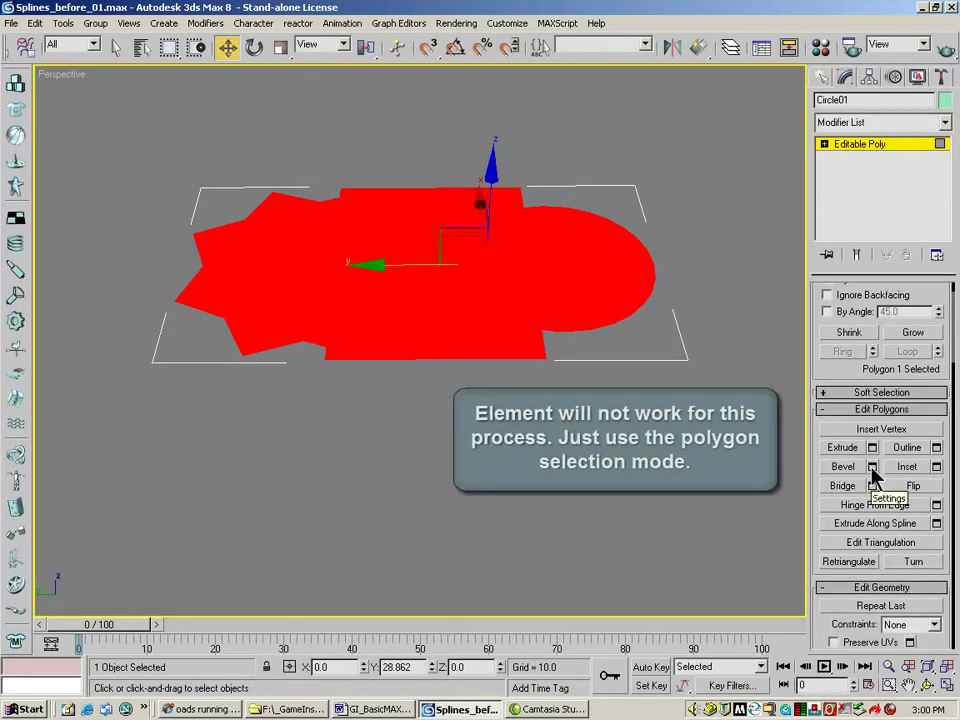
- Try out Bevel height and outline values, then undo those trial changes
left_click(872, 467)
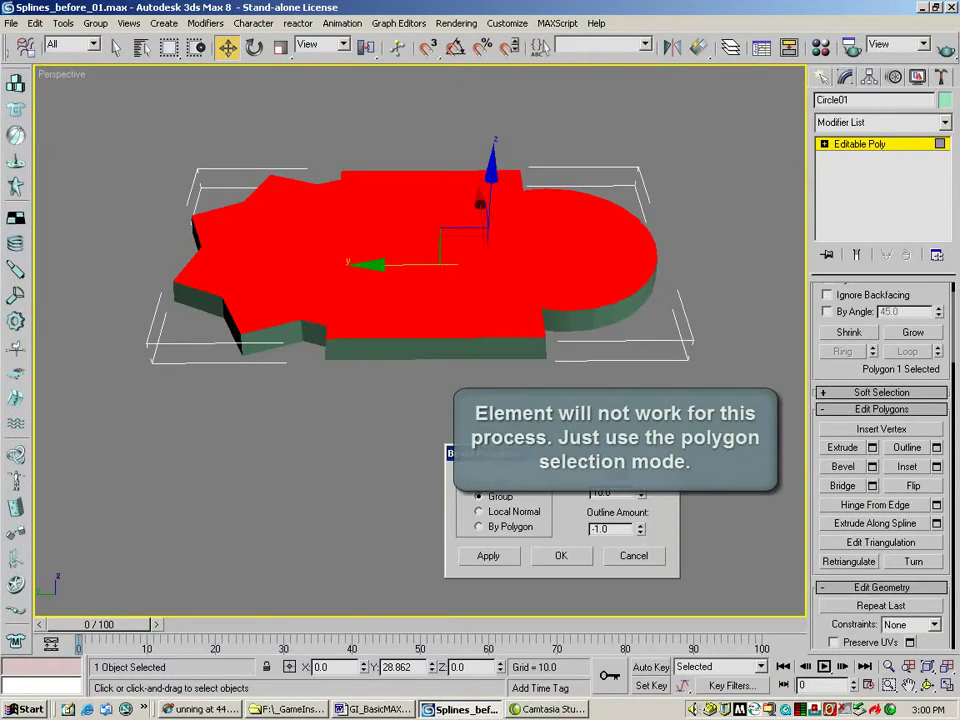
left_click_drag(615, 453, 490, 450)
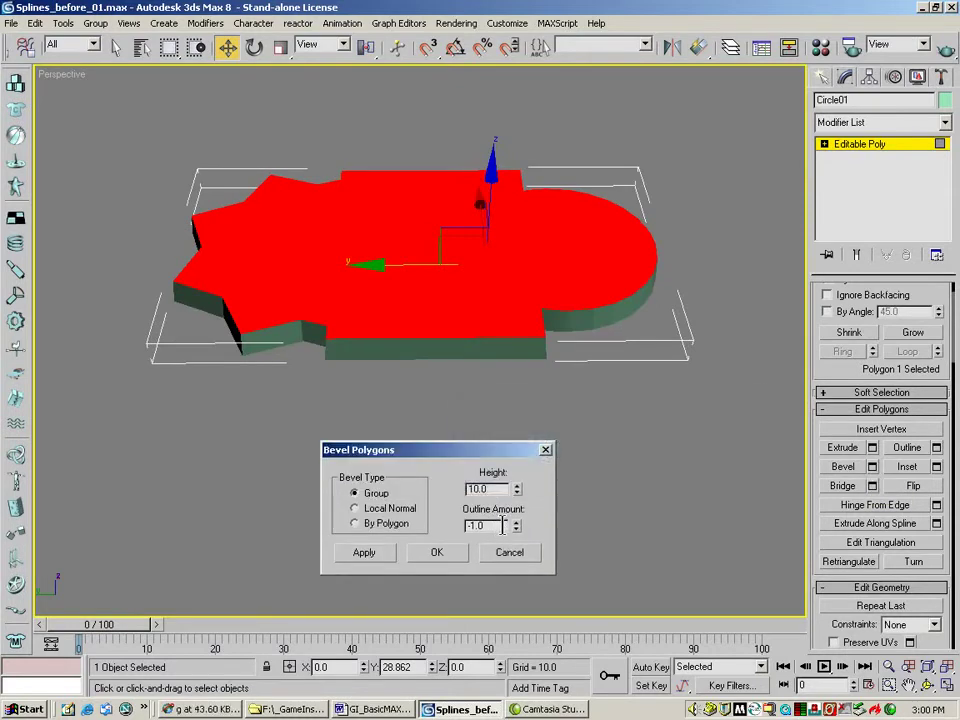
key("shift+Tab")
left_click_drag(516, 527, 514, 555)
key("Tab")
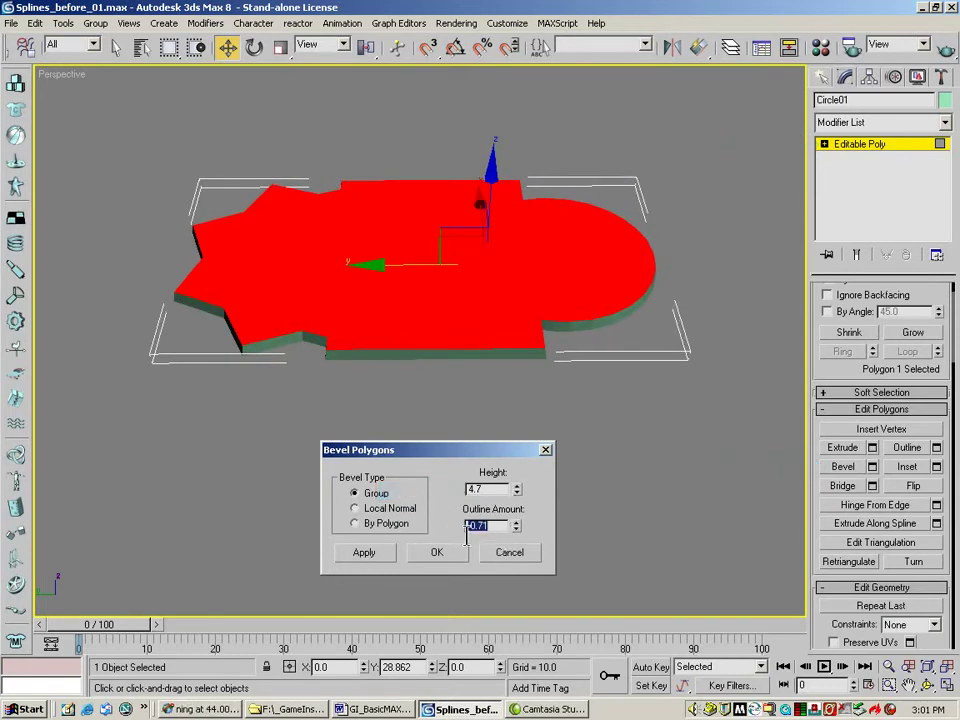
left_click(476, 489)
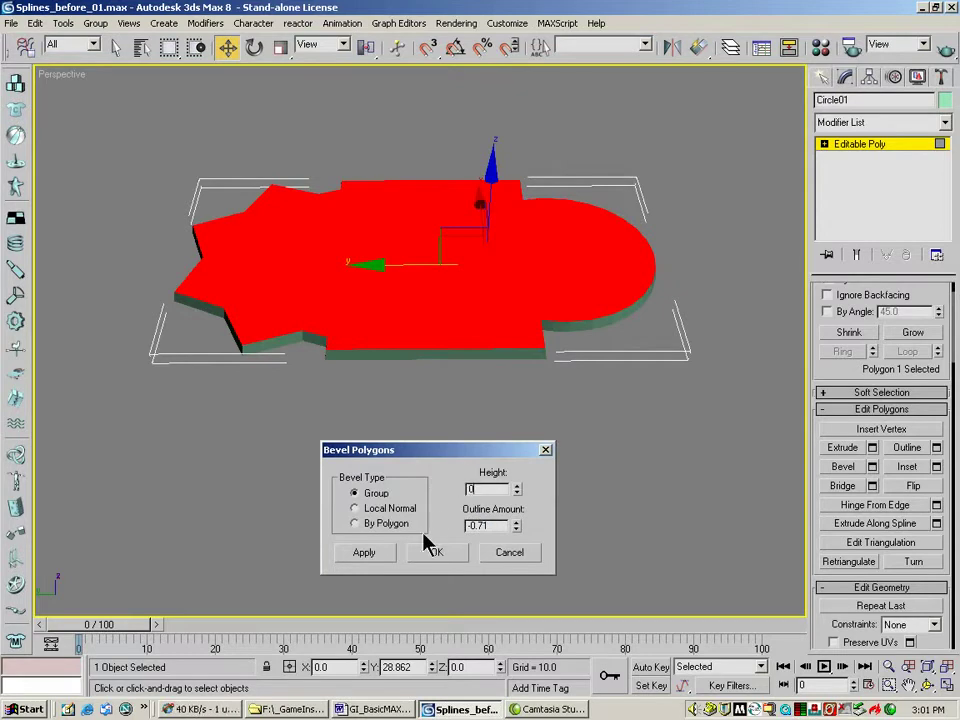
left_click(385, 557)
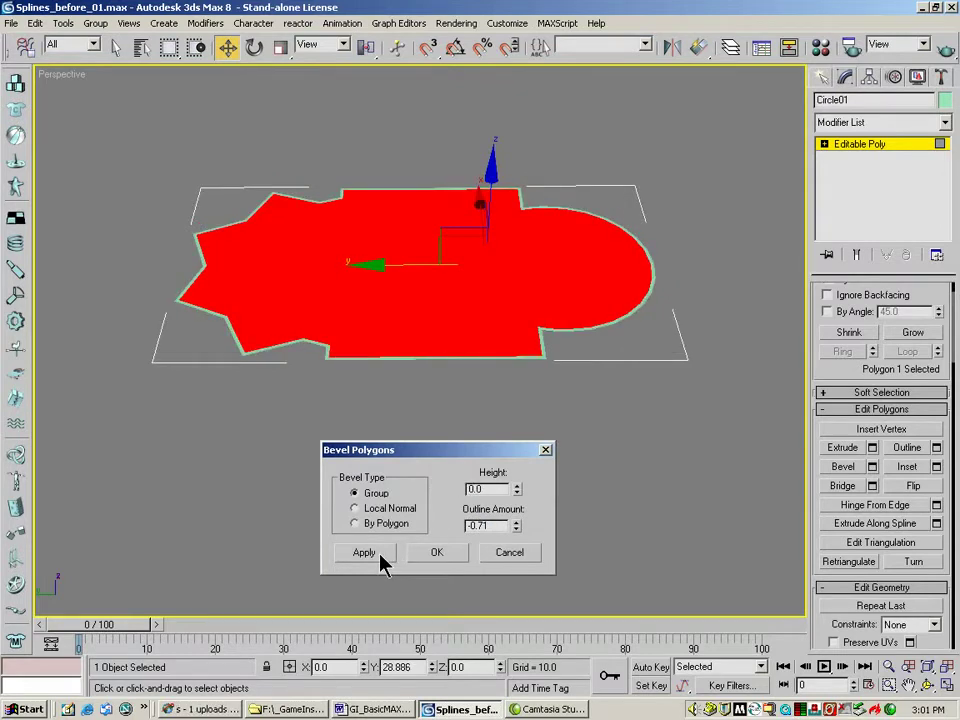
left_click_drag(10, 52, 105, 52)
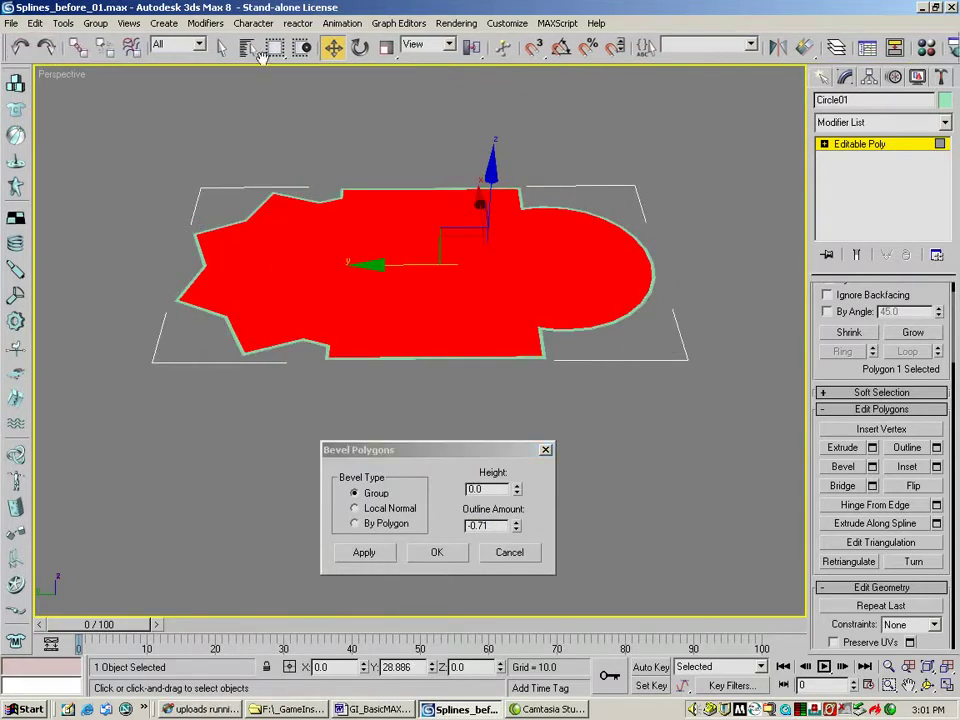
left_click(13, 47)
left_click(13, 47)
left_click(13, 47)
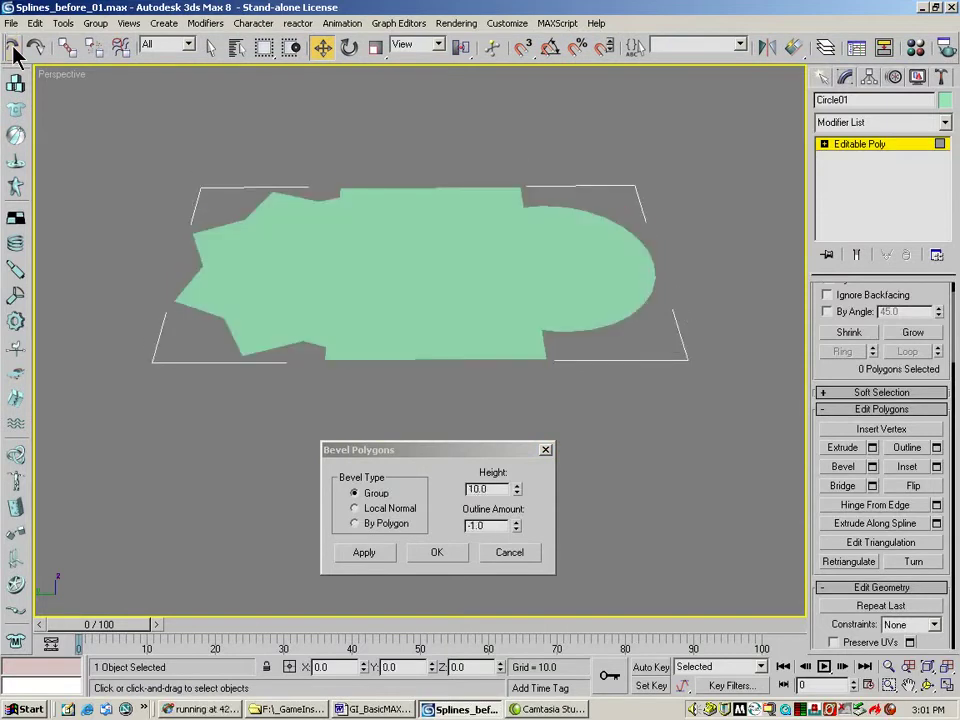
- Reselect the top polygon and apply a bevel with height 9.8 and outline 0
left_click(495, 305)
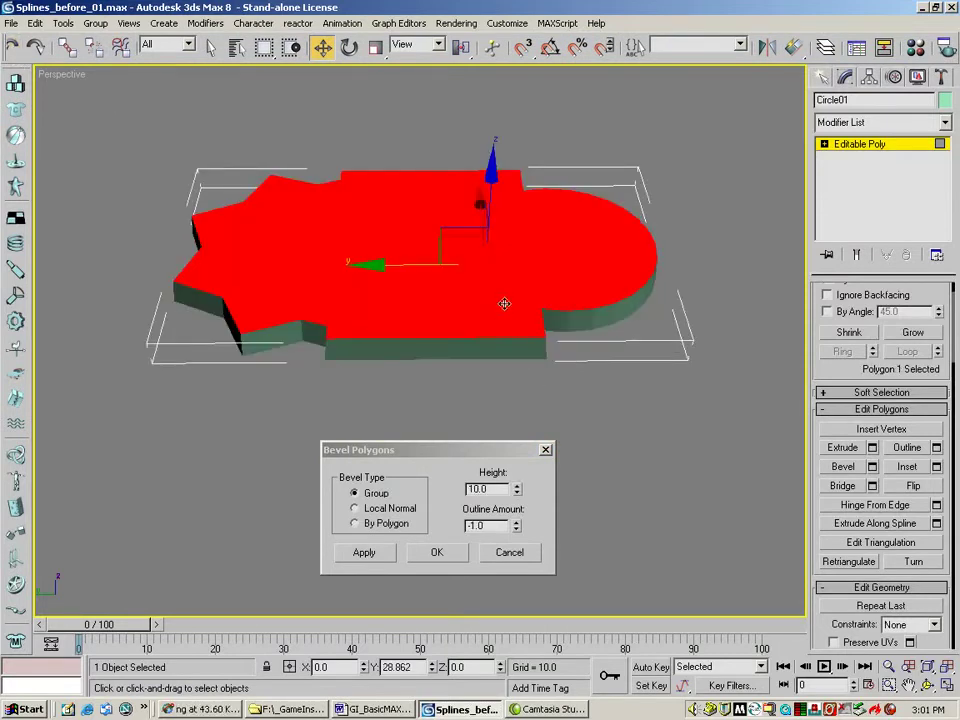
left_click_drag(519, 496, 427, 525)
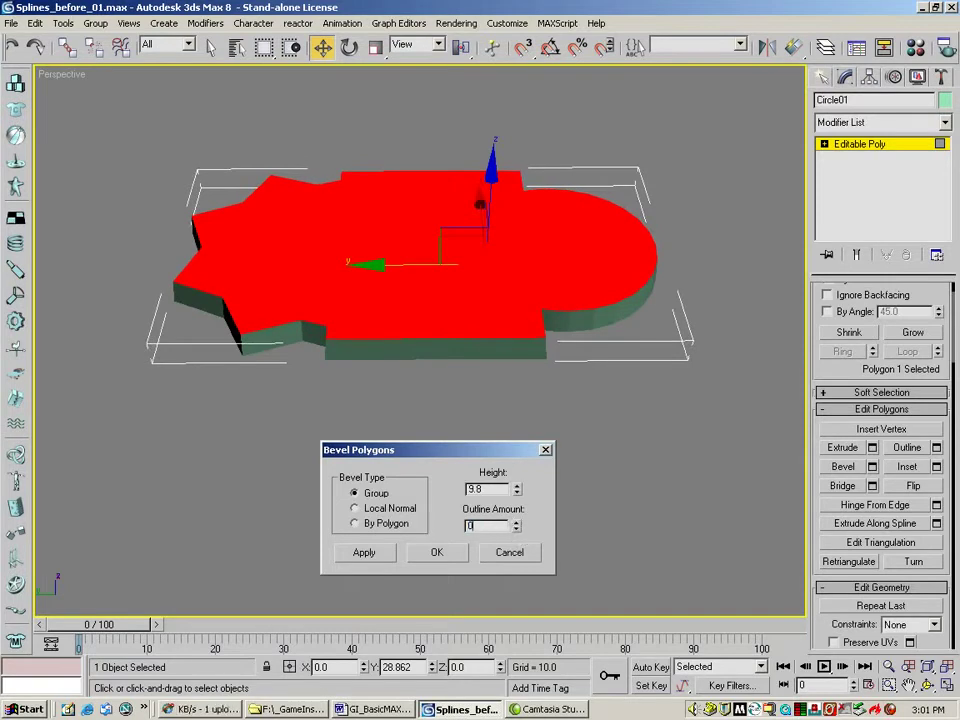
type("0")
key("Return")
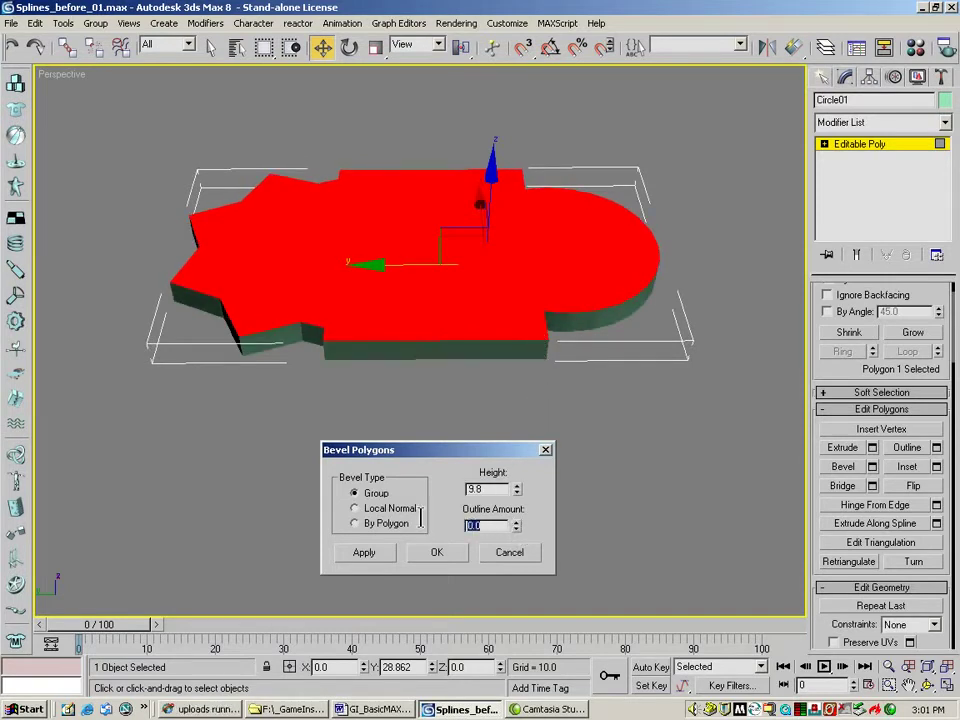
left_click(364, 553)
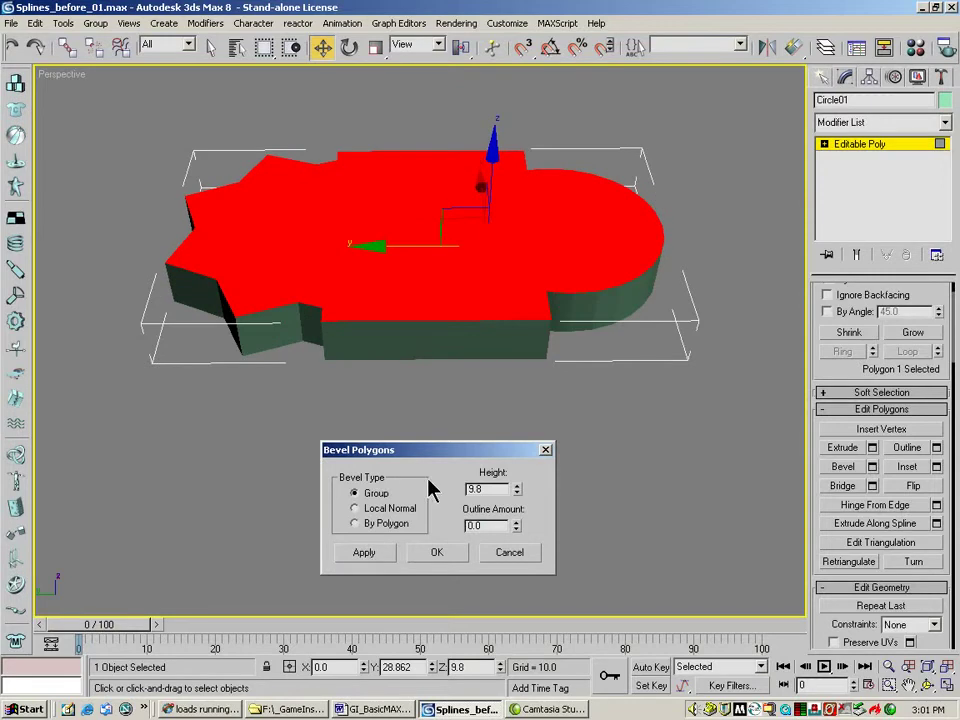
- Turn on Edged Faces and preview a zero-height bevel with a -2.64 inward outline
right_click(62, 74)
left_click(100, 150)
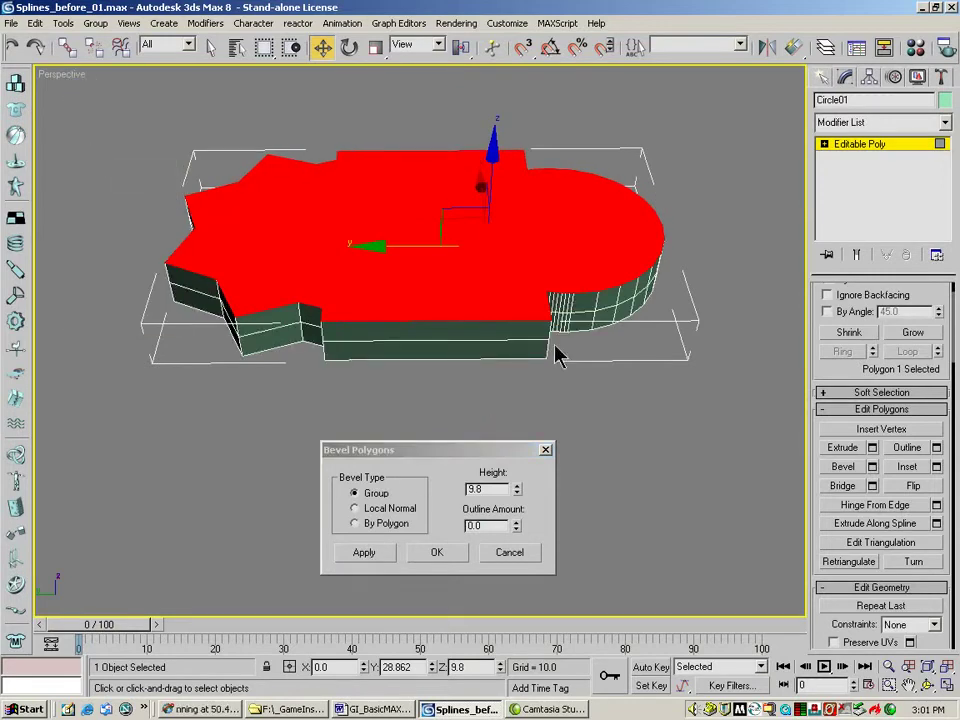
double_click(501, 489)
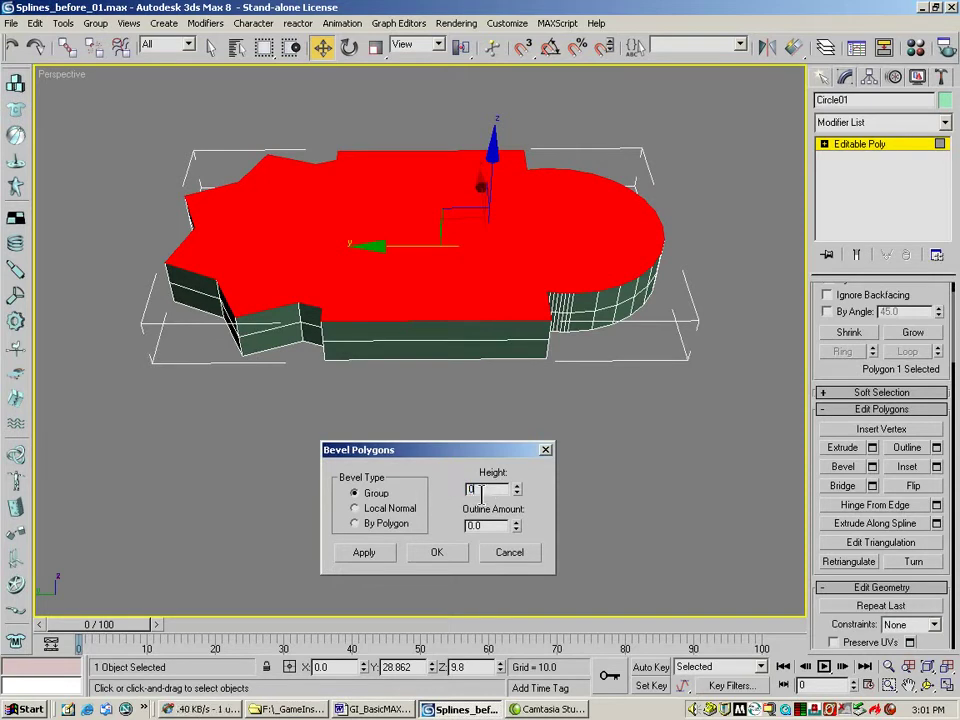
type("0")
key("Tab")
left_click_drag(516, 526, 391, 24)
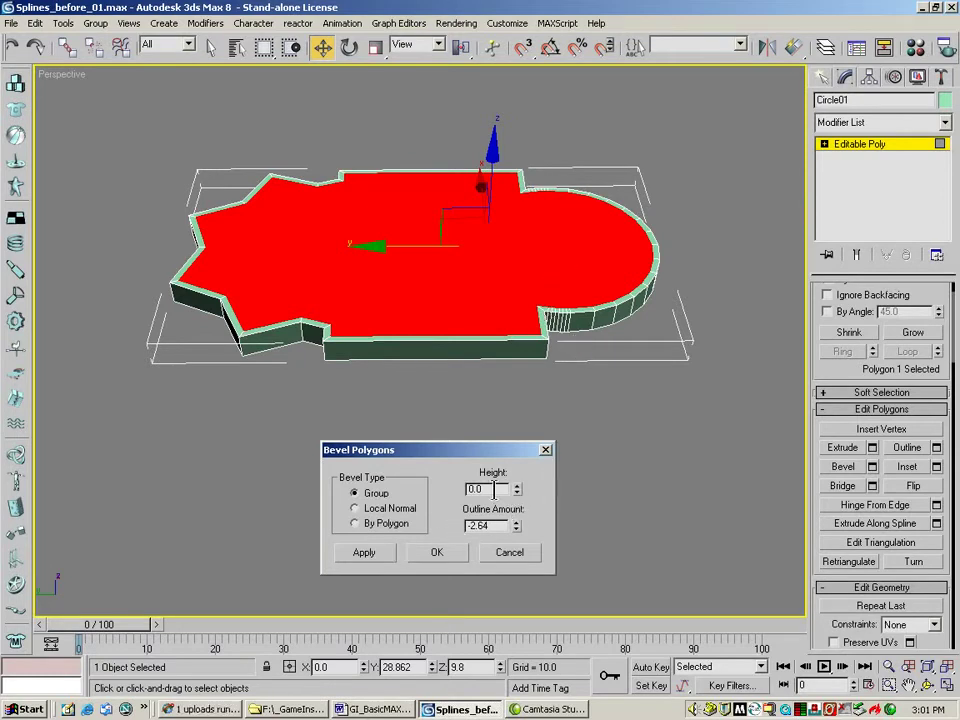
- Apply the inward outline, then apply a raised level with zero outline
left_click(352, 553)
left_click_drag(494, 489, 437, 490)
left_click_drag(496, 526, 446, 528)
type("0")
key("Return")
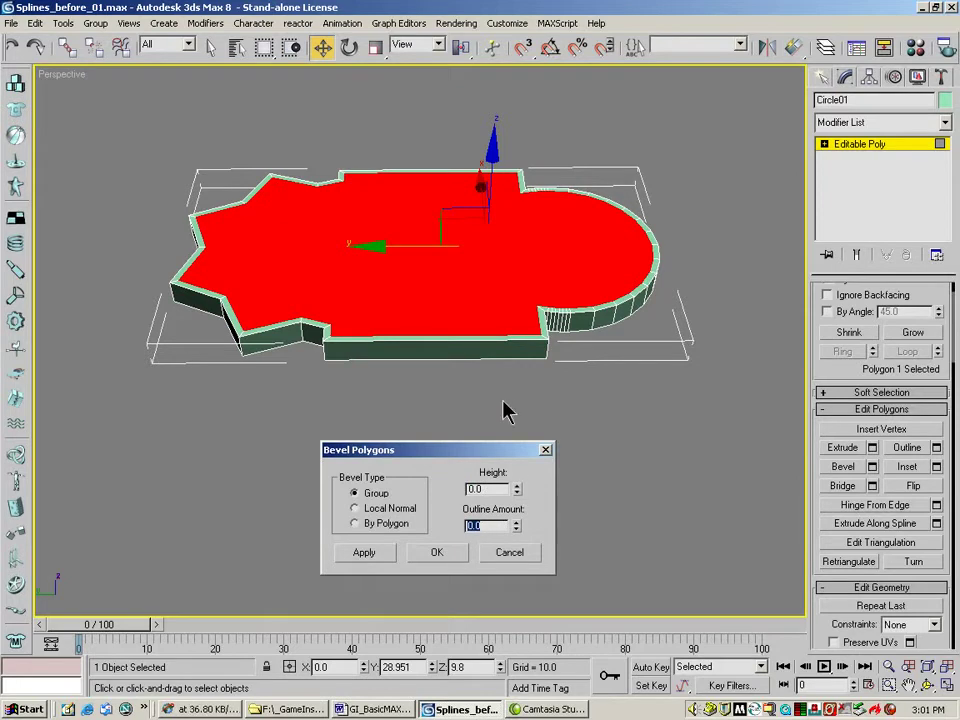
left_click_drag(517, 489, 530, 272)
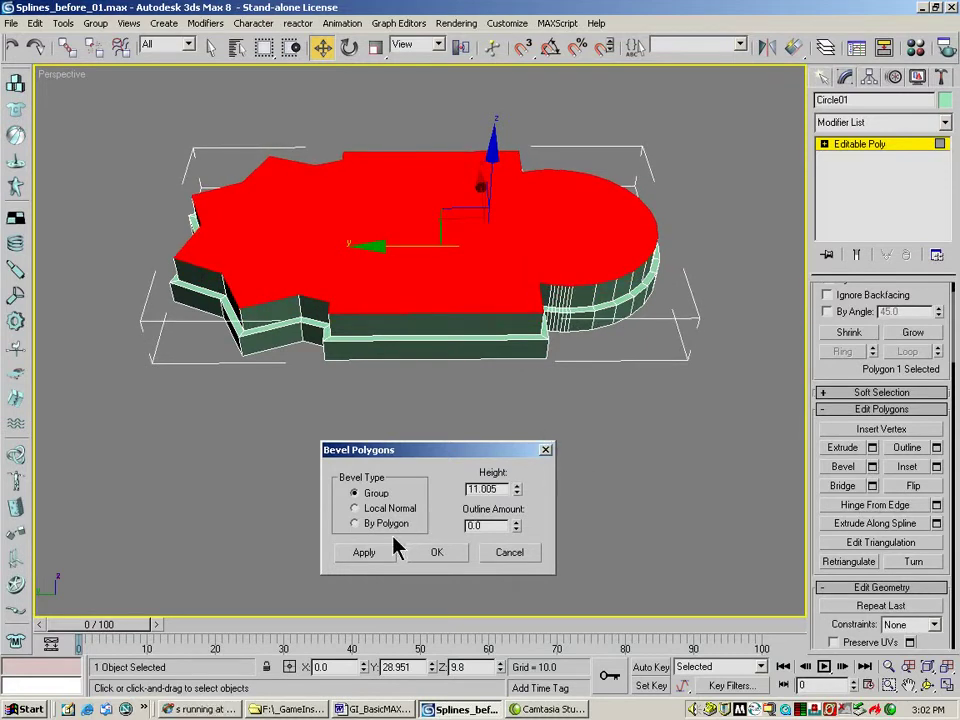
left_click(366, 555)
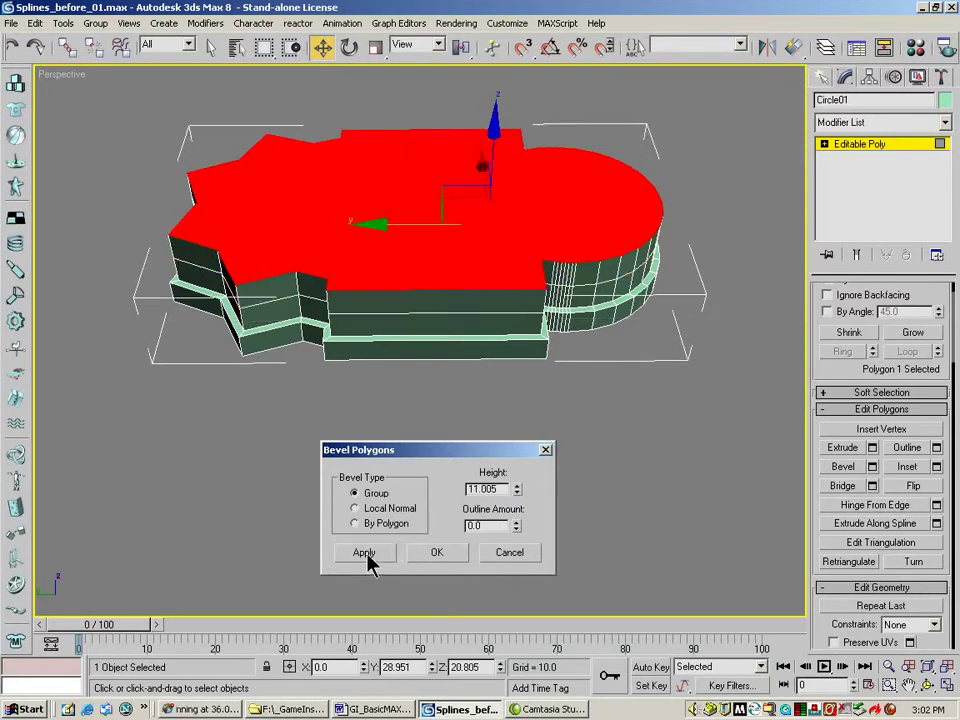
- Apply a zero-height bevel that widens the top face outward
double_click(504, 489)
type("0")
key("Return")
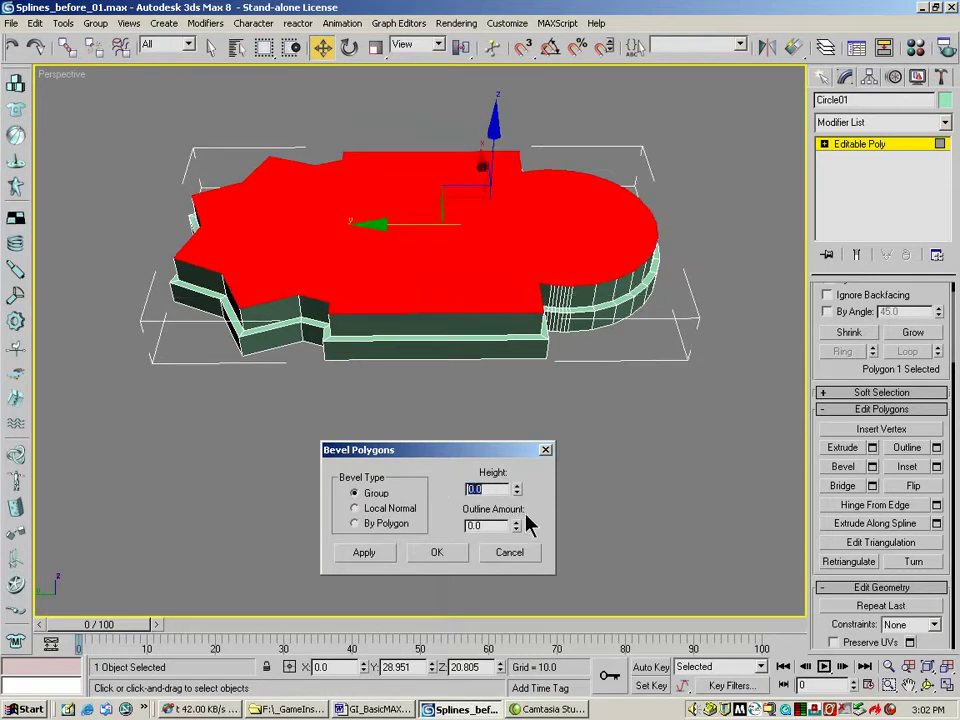
left_click_drag(517, 529, 510, 232)
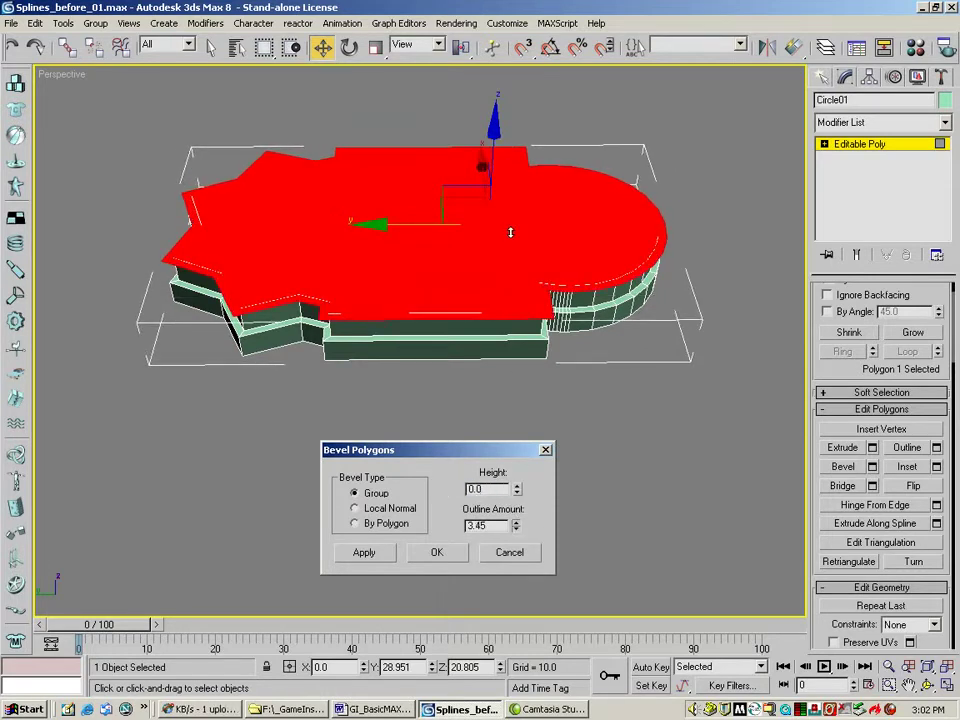
left_click(372, 558)
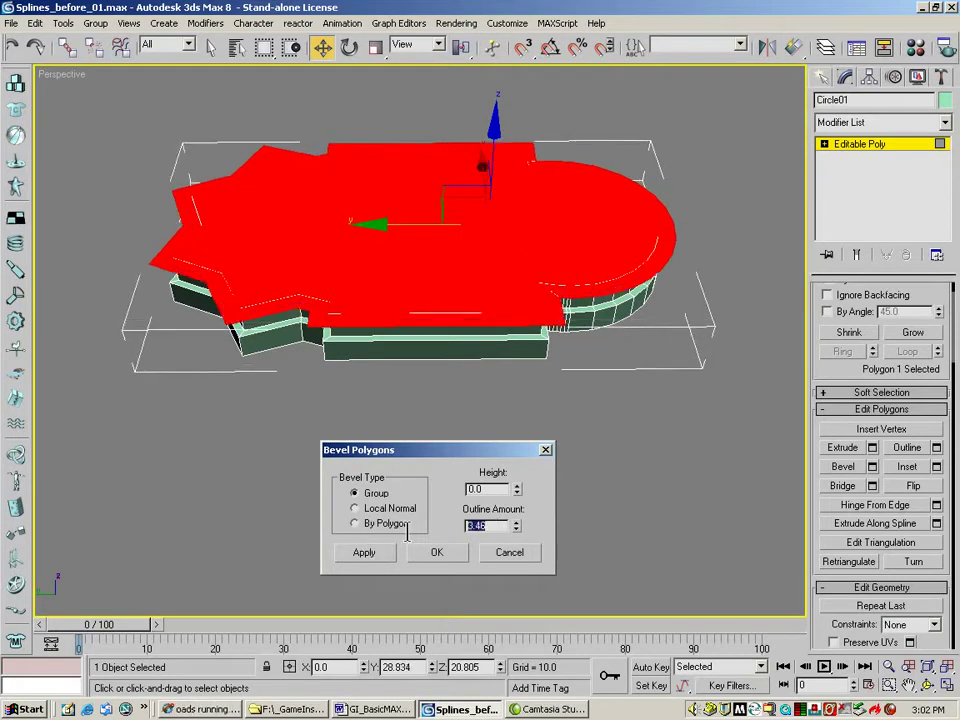
- Reset the outline to 0 and apply another raised bevel step
type("0")
key("Return")
key("Tab")
left_click_drag(517, 488, 501, 299)
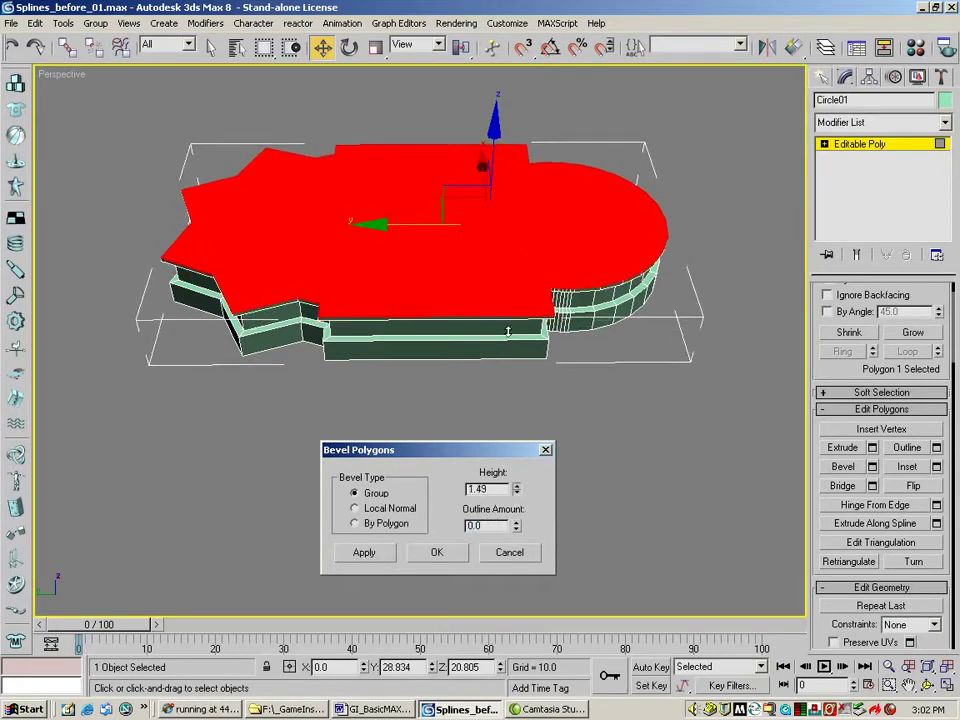
left_click_drag(517, 488, 517, 287)
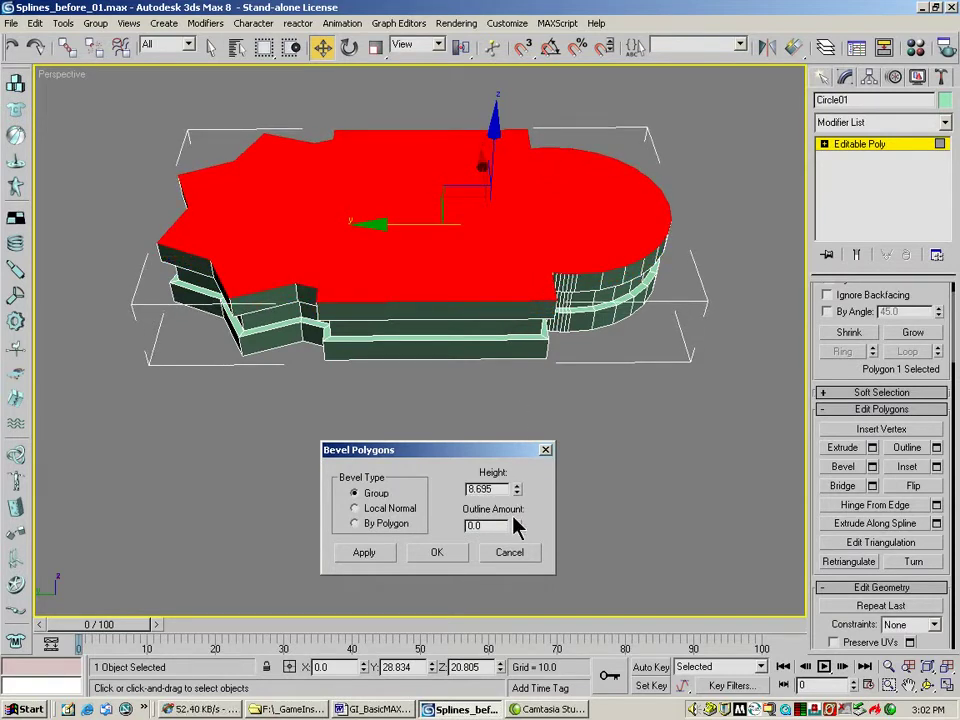
left_click(392, 553)
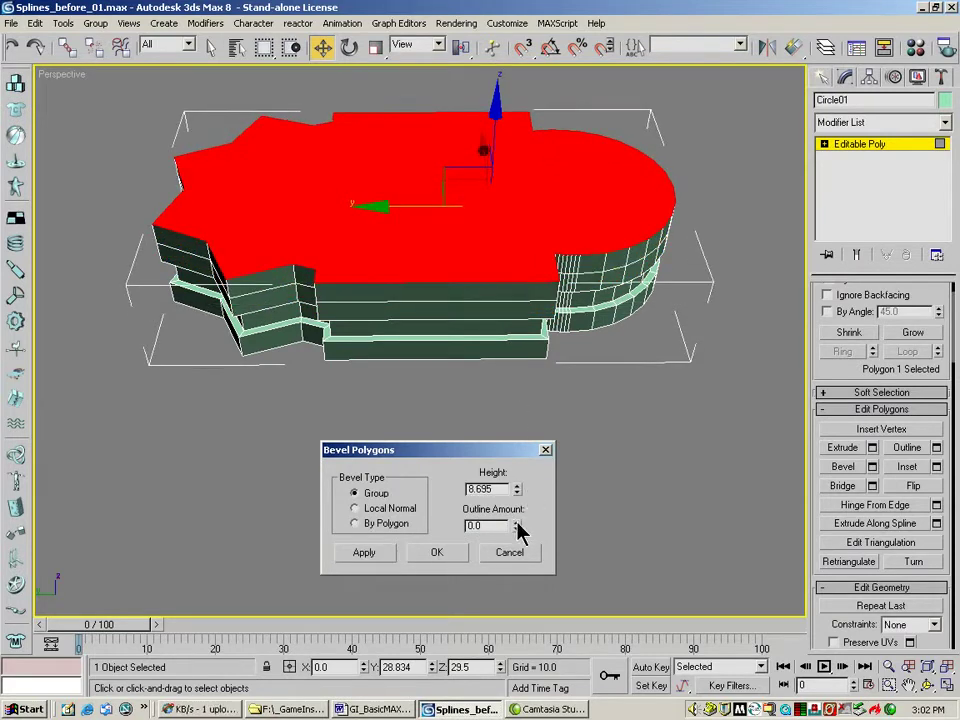
- Set height 0 and apply an inward outline to form the rim border
left_click_drag(506, 489, 407, 490)
left_click_drag(516, 489, 529, 121)
type("0")
key("Return")
left_click_drag(518, 528, 532, 167)
mouse_move(522, 537)
left_mouse_down()
mouse_move(523, 572)
mouse_move(523, 540)
mouse_move(524, 553)
left_mouse_up()
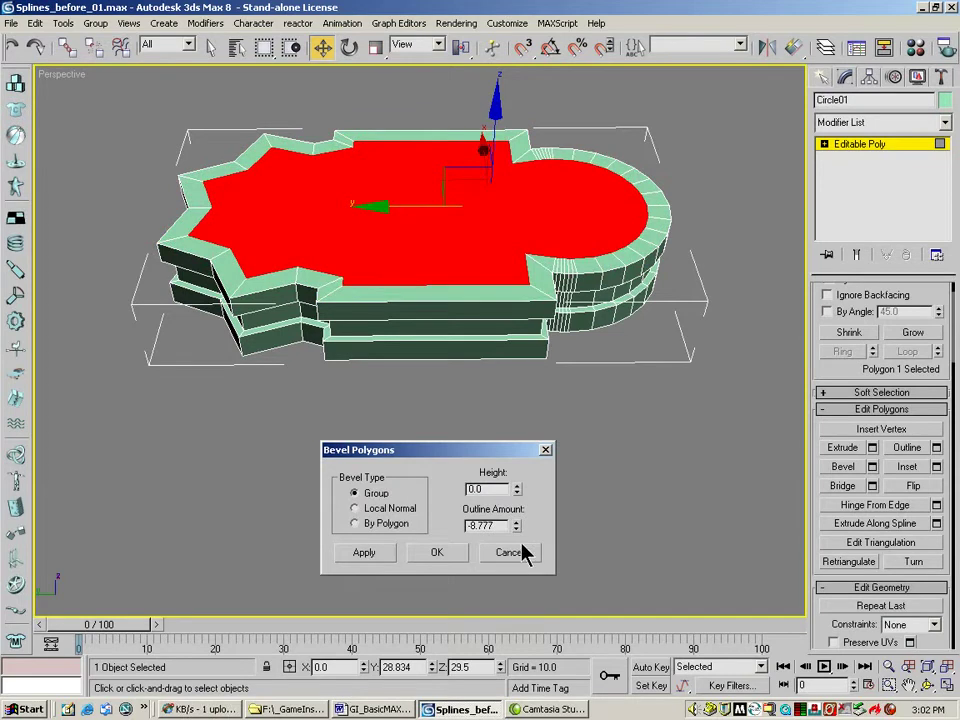
left_click(365, 552)
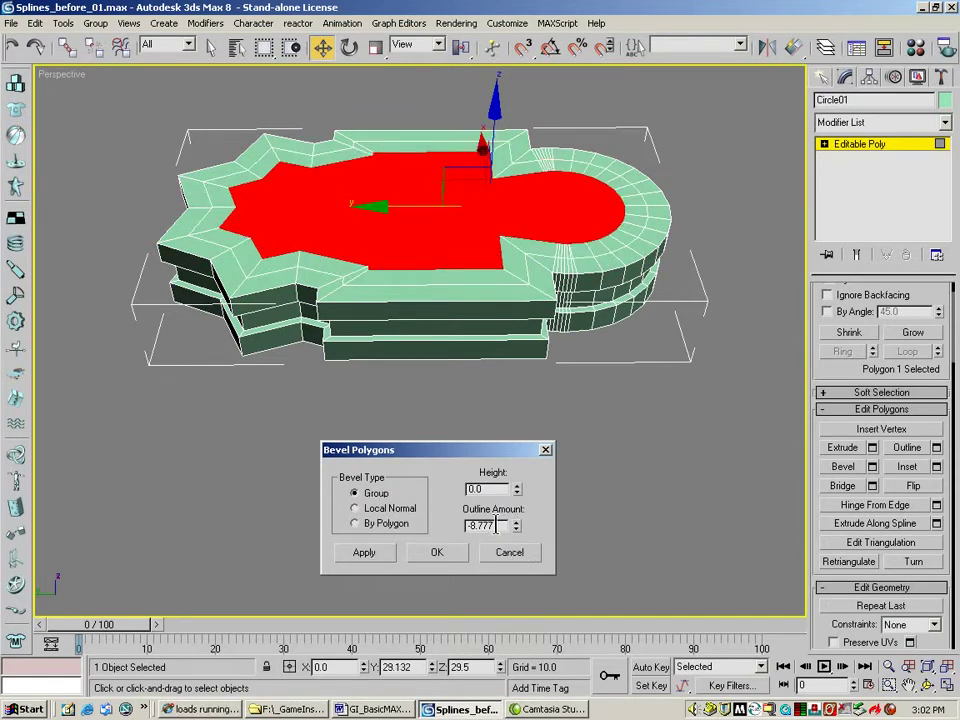
- Reset the outline to 0 and sink the inner face down into a recessed floor
double_click(487, 526)
type("0")
key("Return")
left_click_drag(517, 490, 541, 179)
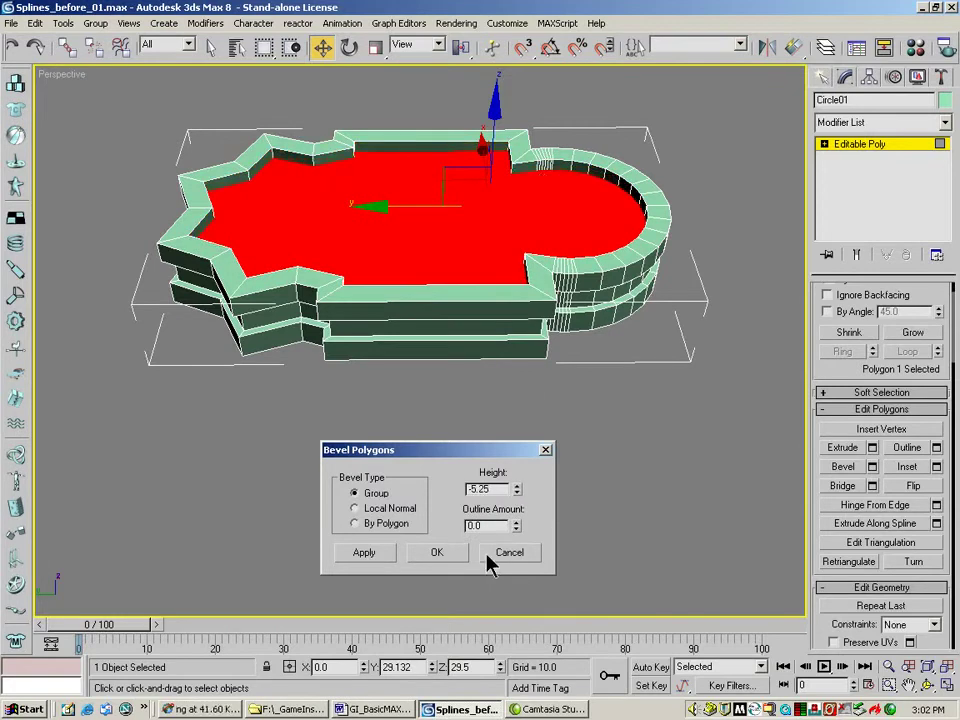
left_click(378, 552)
left_click_drag(517, 489, 538, 483)
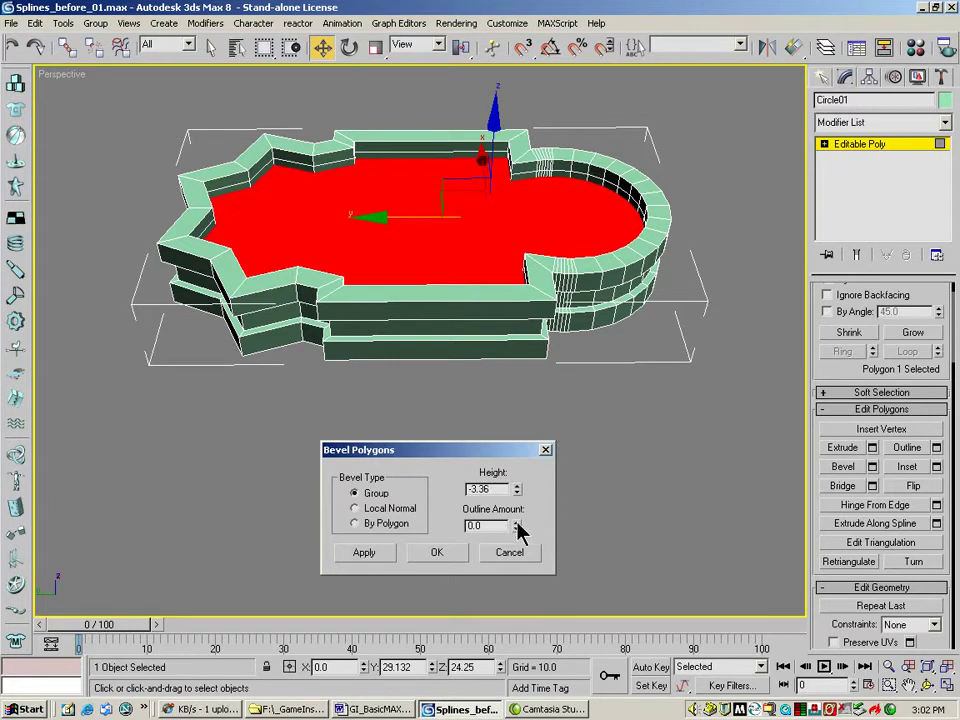
left_click_drag(517, 527, 487, 443)
left_click(440, 555)
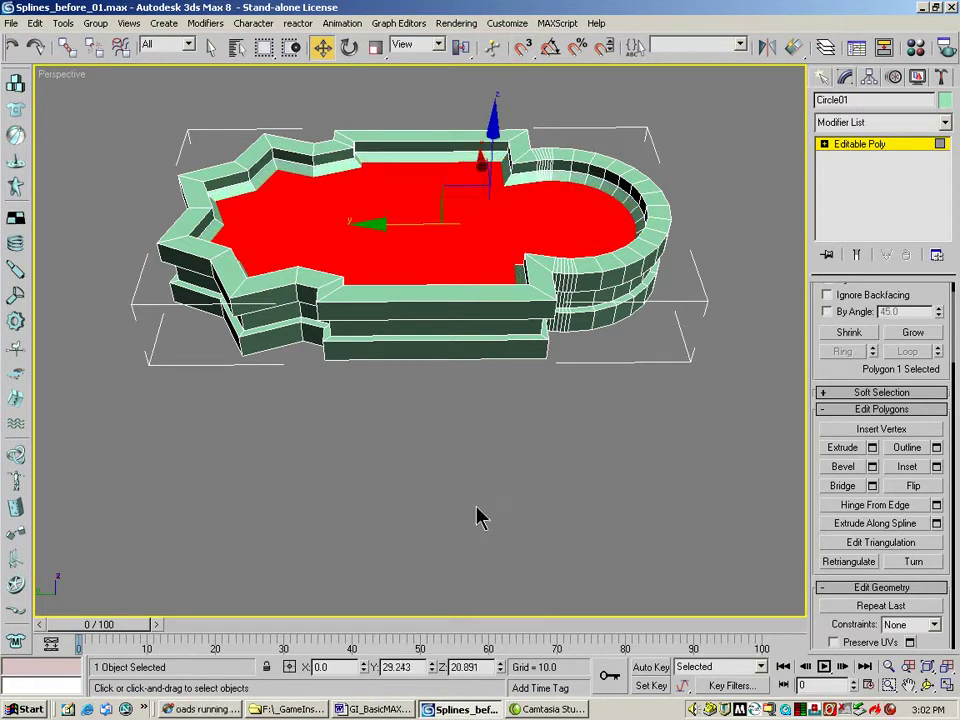
left_click(628, 439)
key("ctrl+r")
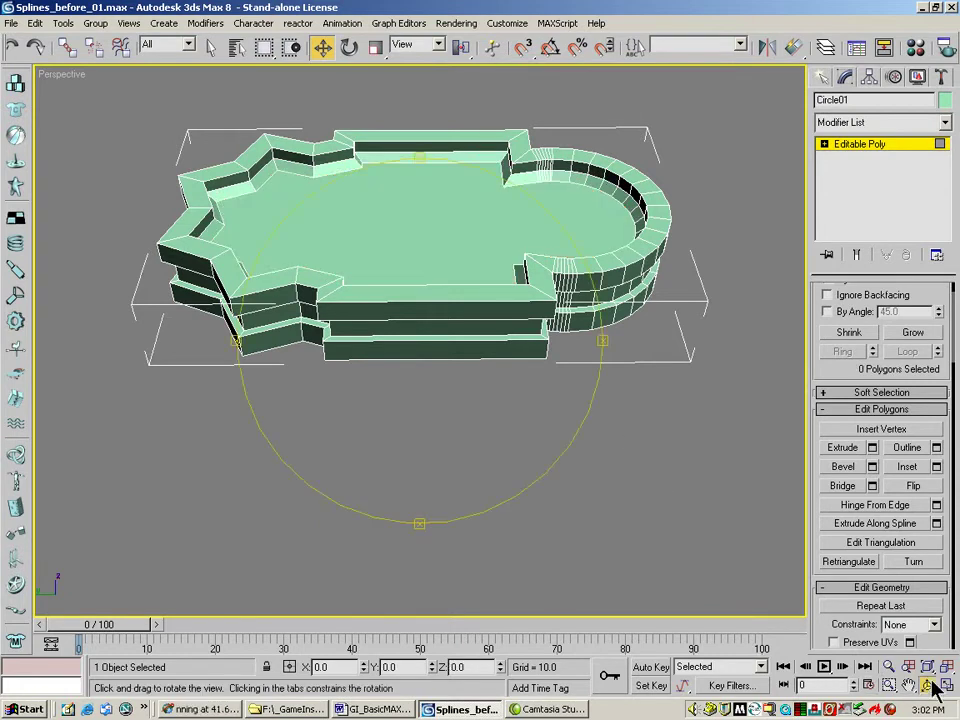
left_click_drag(321, 272, 490, 281)
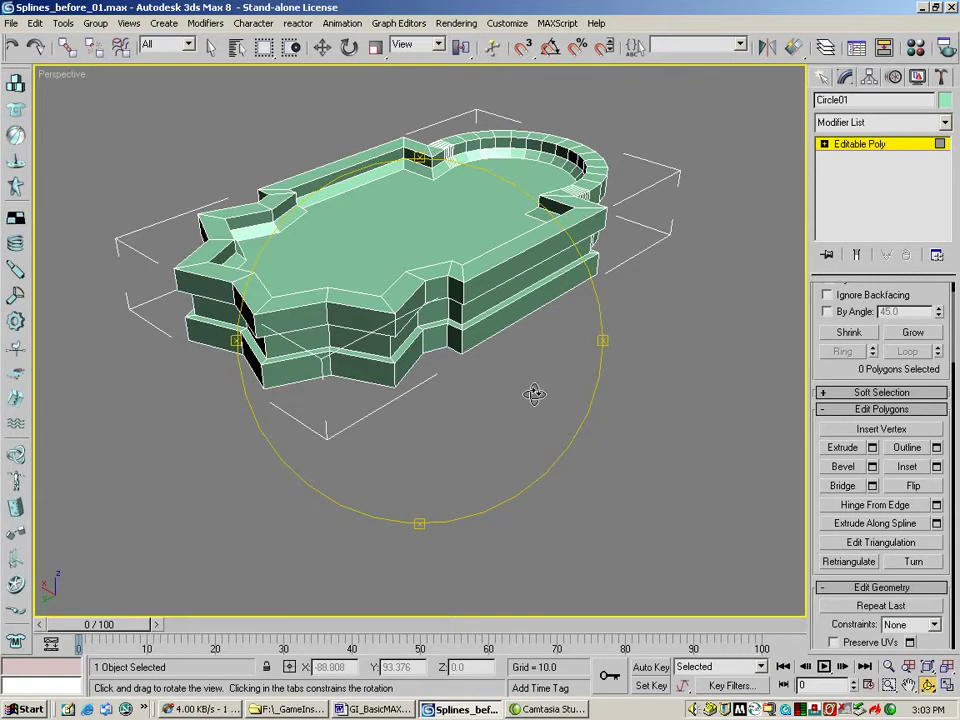
left_click_drag(534, 394, 506, 253)
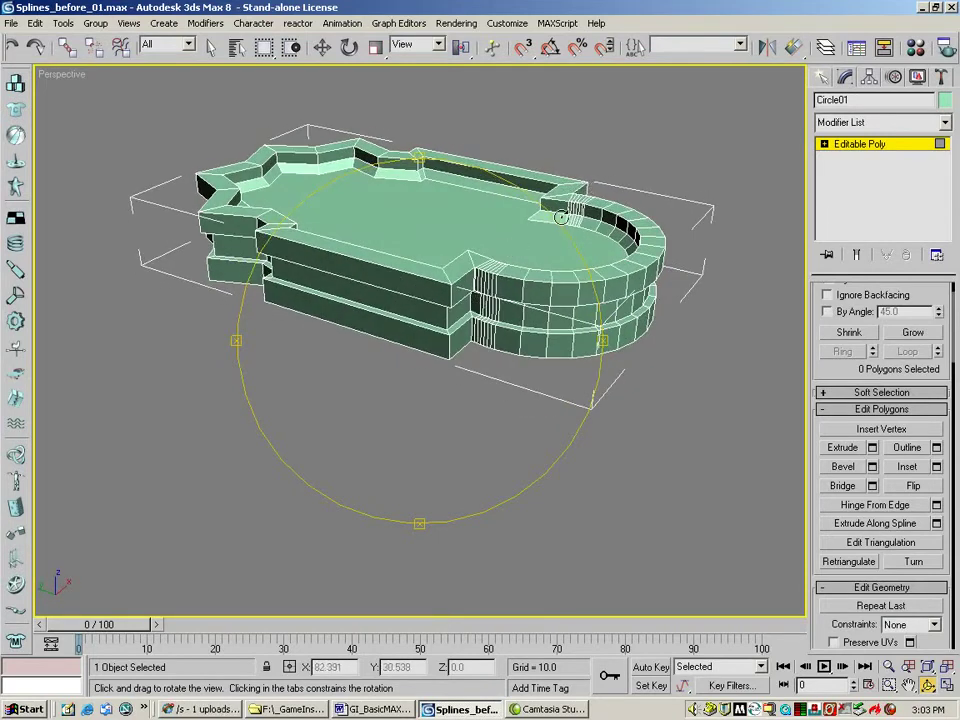
left_click_drag(420, 268, 418, 188)
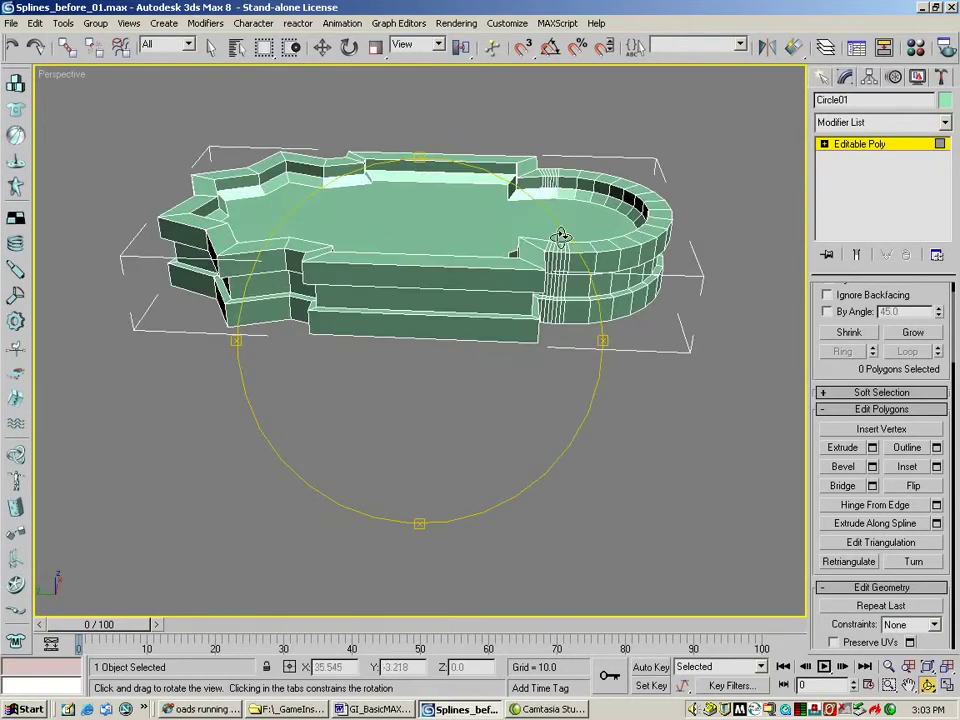
- In a zoomed Top view at Vertex level, box-select the rounded-end seam vertices and deselect four strays
left_click(888, 685)
left_click_drag(464, 267, 348, 83)
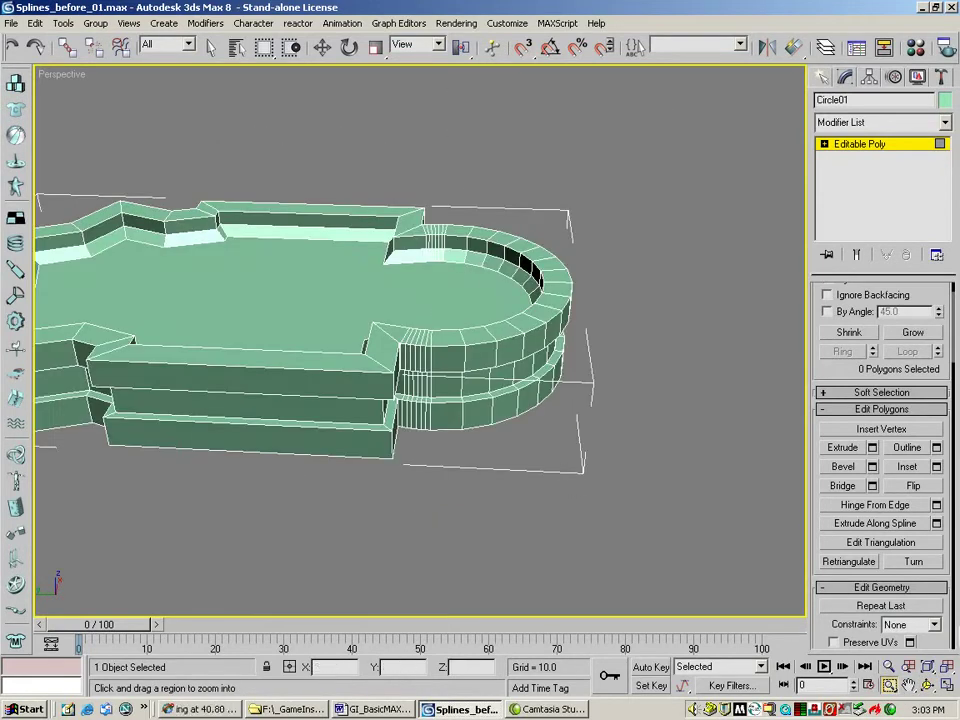
key("alt+w")
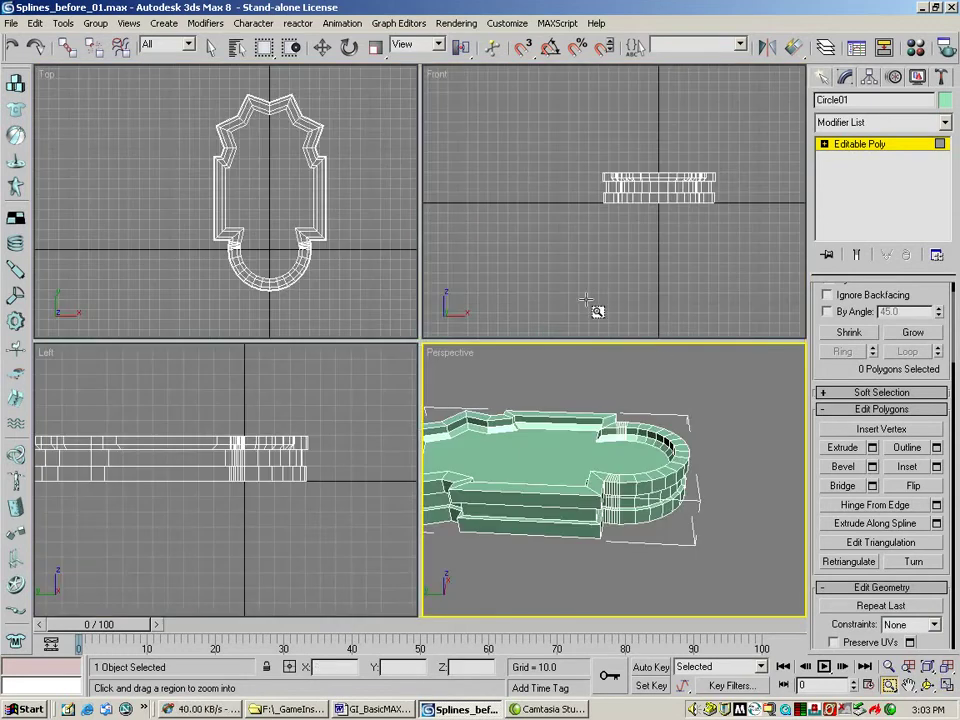
left_click_drag(200, 212, 365, 290)
left_click_drag(55, 115, 332, 242)
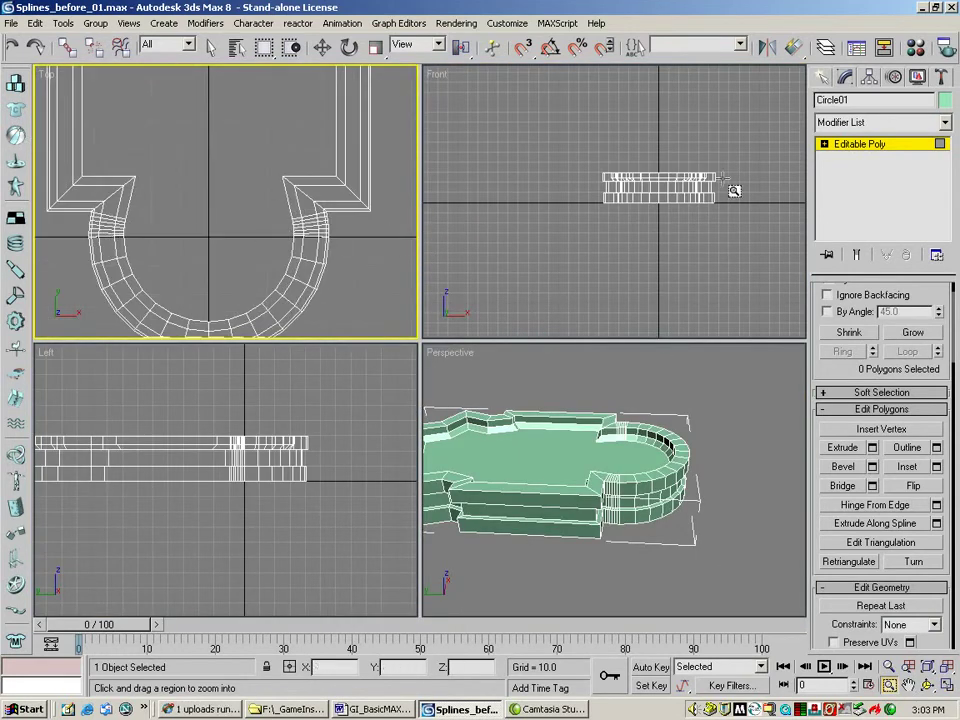
left_click(824, 144)
left_click(855, 157)
key("w")
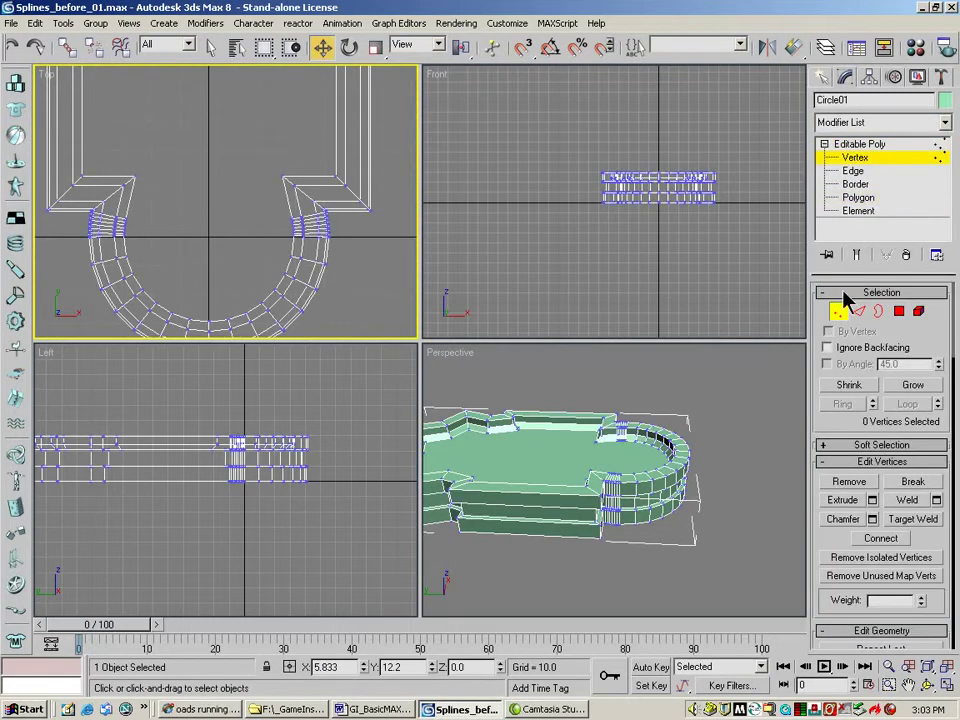
left_click_drag(342, 247, 86, 219)
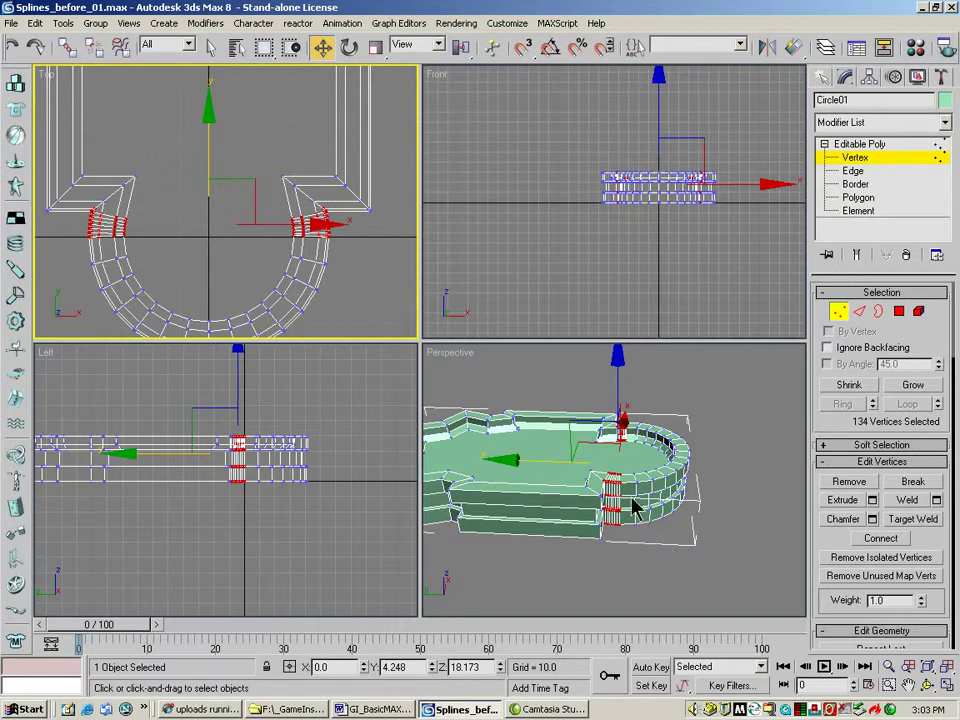
left_click(109, 219, "alt")
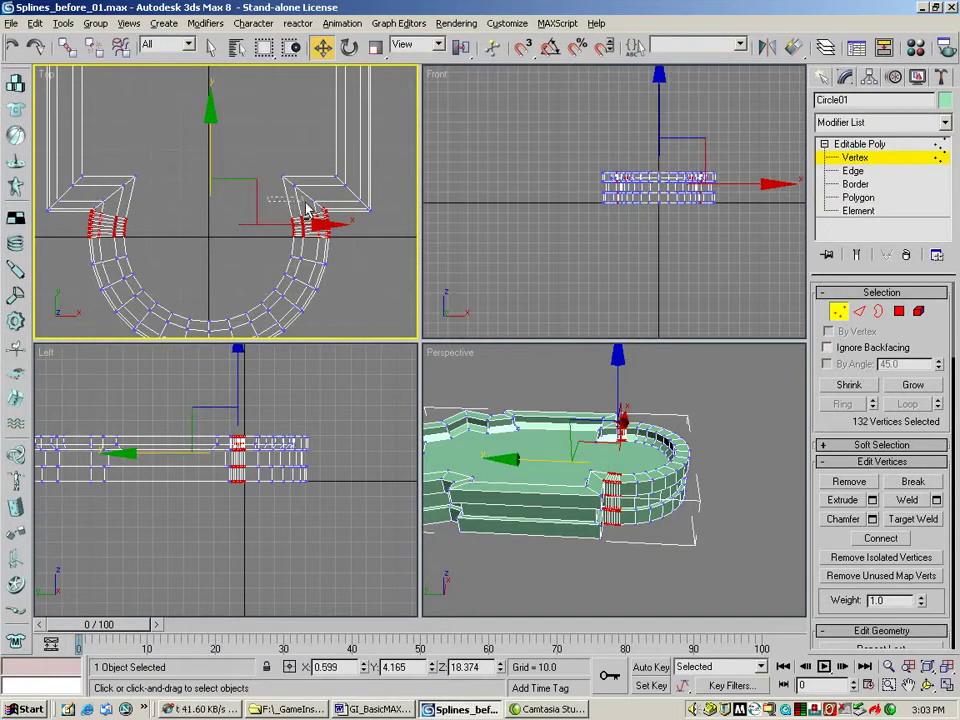
left_click(333, 218, "alt")
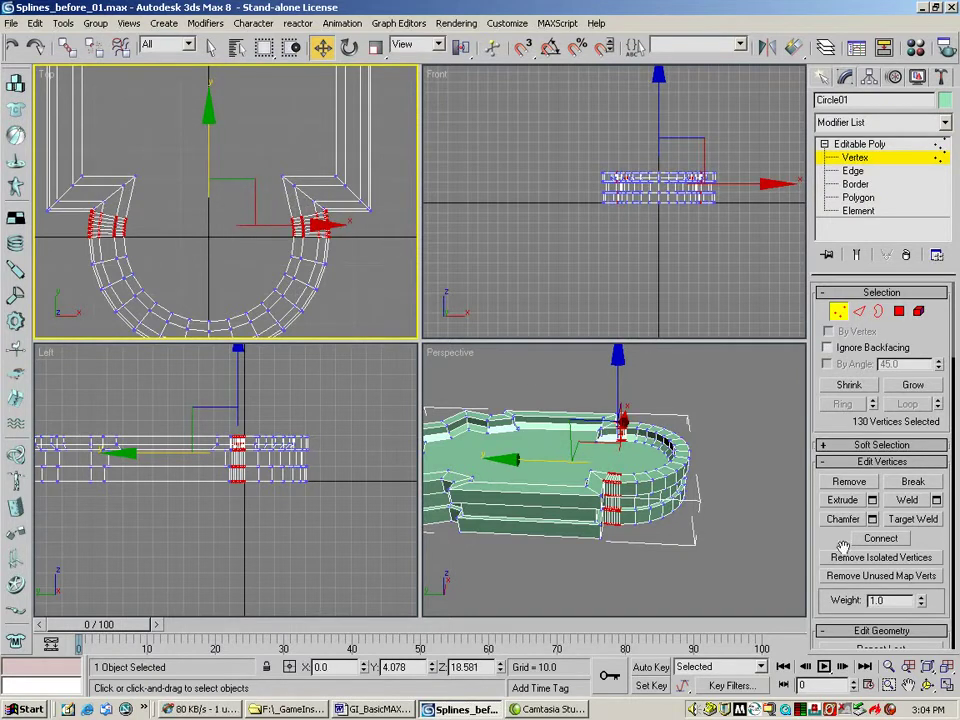
- Weld the seam vertices at threshold 1.57, cutting 396 vertices to 284, then fit all views
left_click(937, 500)
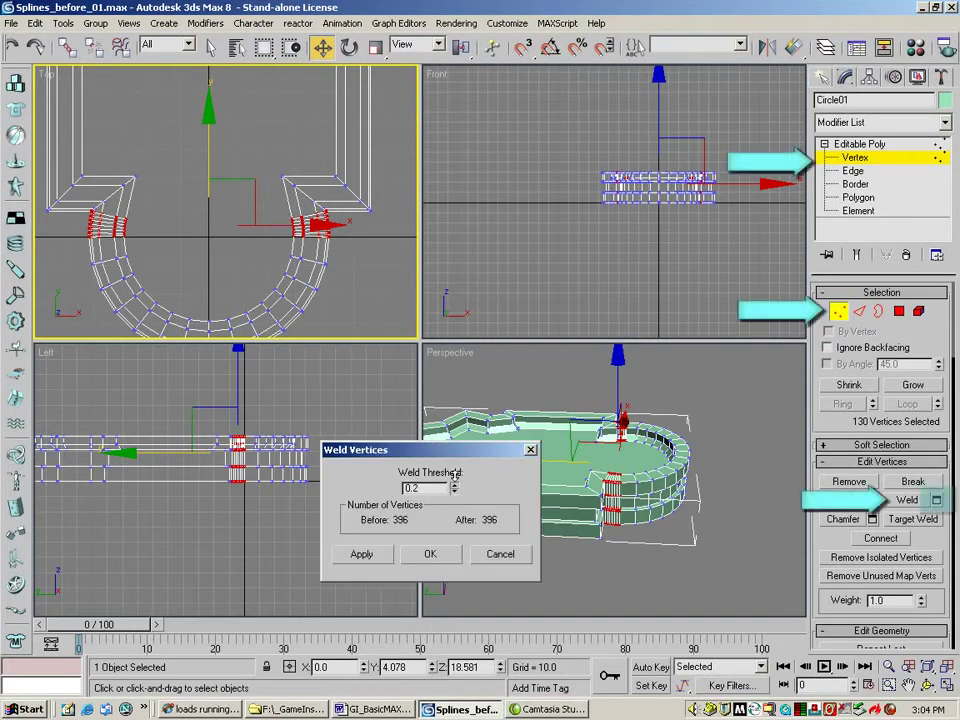
left_click_drag(456, 438, 459, 362)
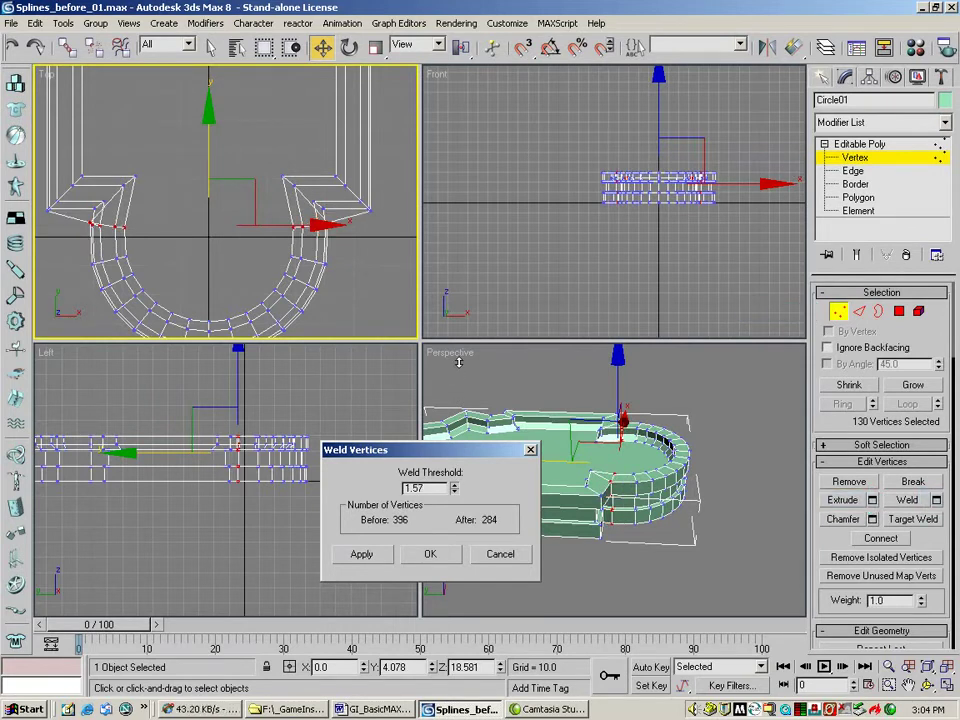
left_click(925, 683)
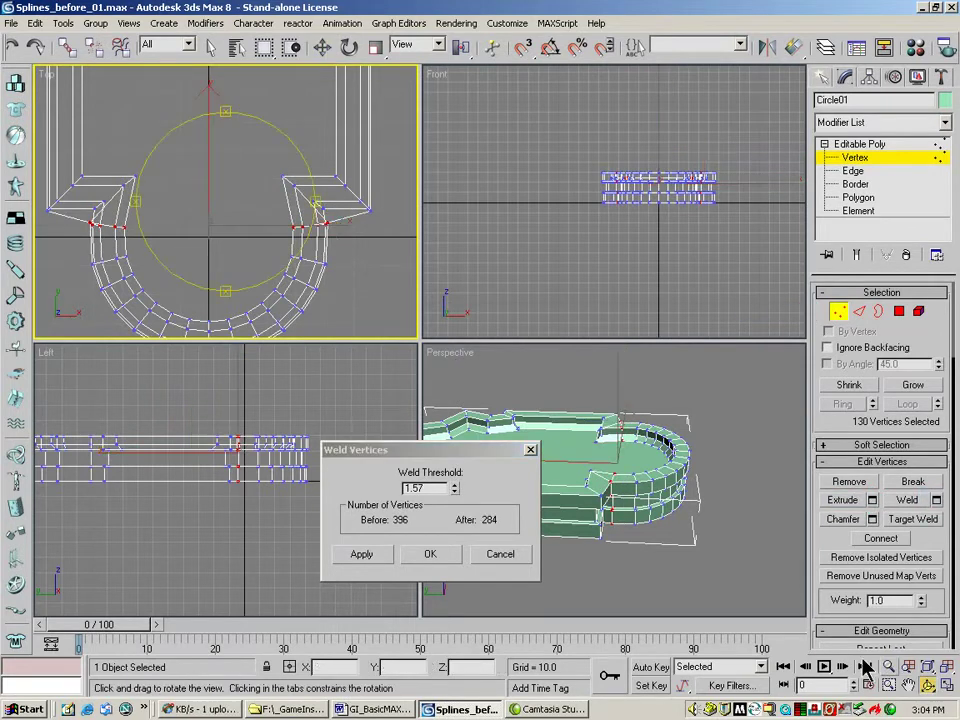
left_click(580, 460)
left_click_drag(580, 460, 457, 490)
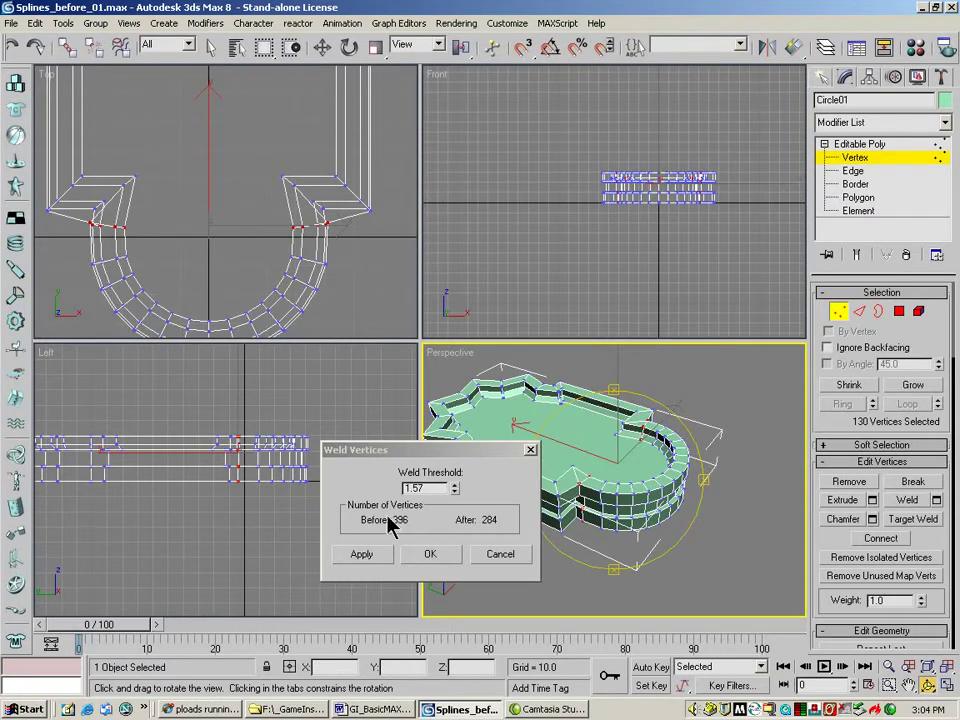
left_click(436, 553)
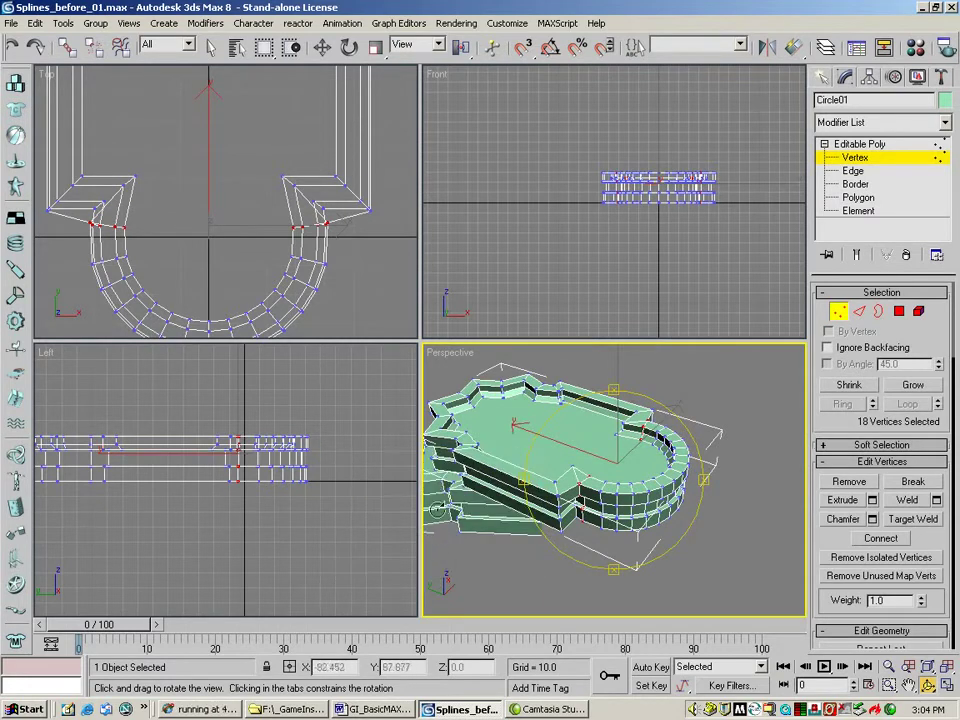
mouse_move(605, 494)
left_mouse_down()
mouse_move(560, 474)
mouse_move(547, 480)
mouse_move(582, 466)
mouse_move(573, 492)
mouse_move(547, 500)
mouse_move(720, 449)
mouse_move(746, 431)
mouse_move(621, 422)
mouse_move(544, 472)
mouse_move(593, 476)
left_mouse_up()
key("ctrl+shift+z")
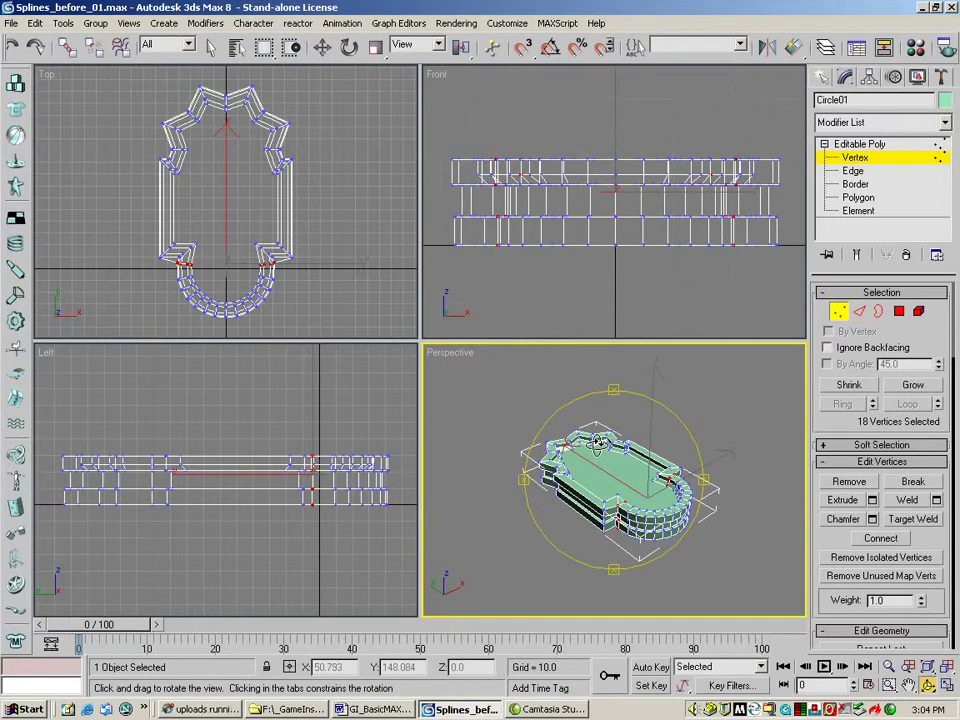
- Save the scene as Splines_after_02.max and return to object-level moving
left_click(12, 22)
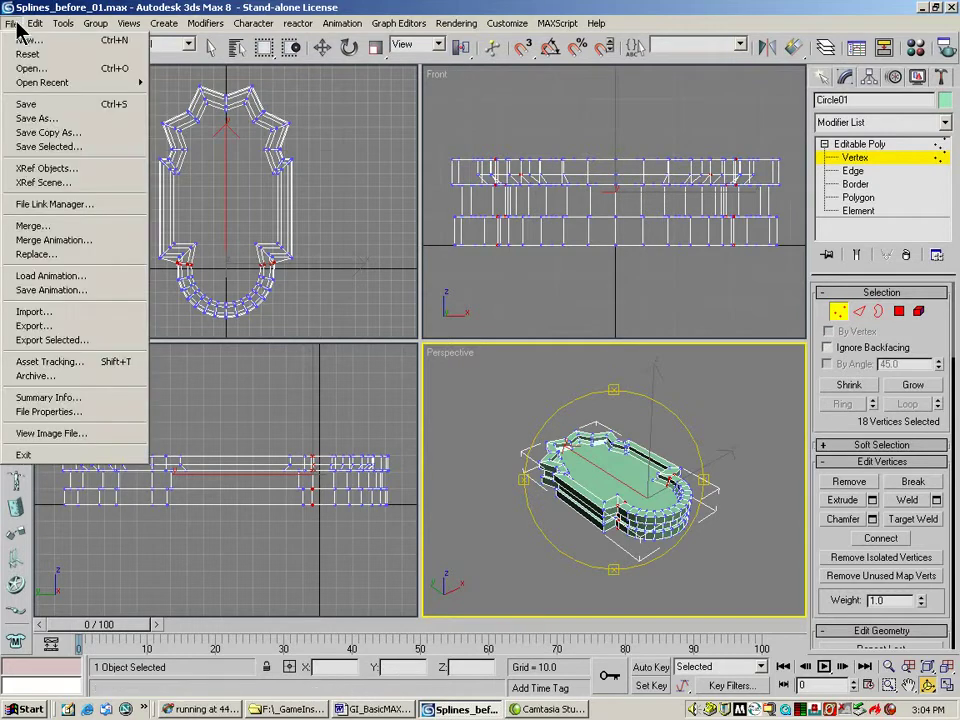
left_click(30, 117)
left_click(77, 145)
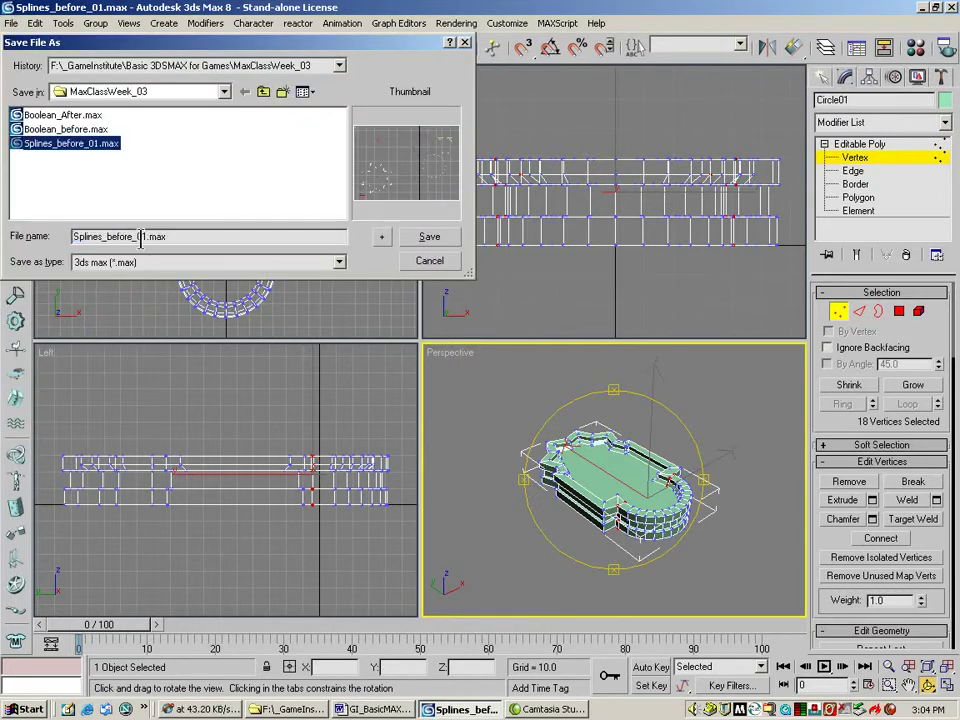
left_click(141, 238)
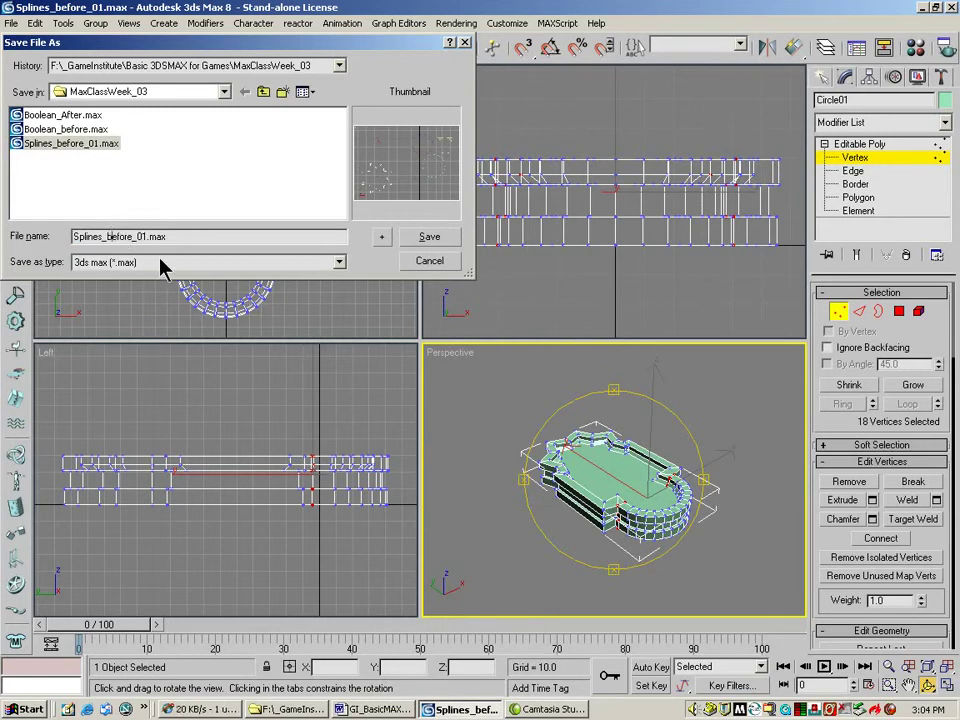
left_click(107, 237)
type("after")
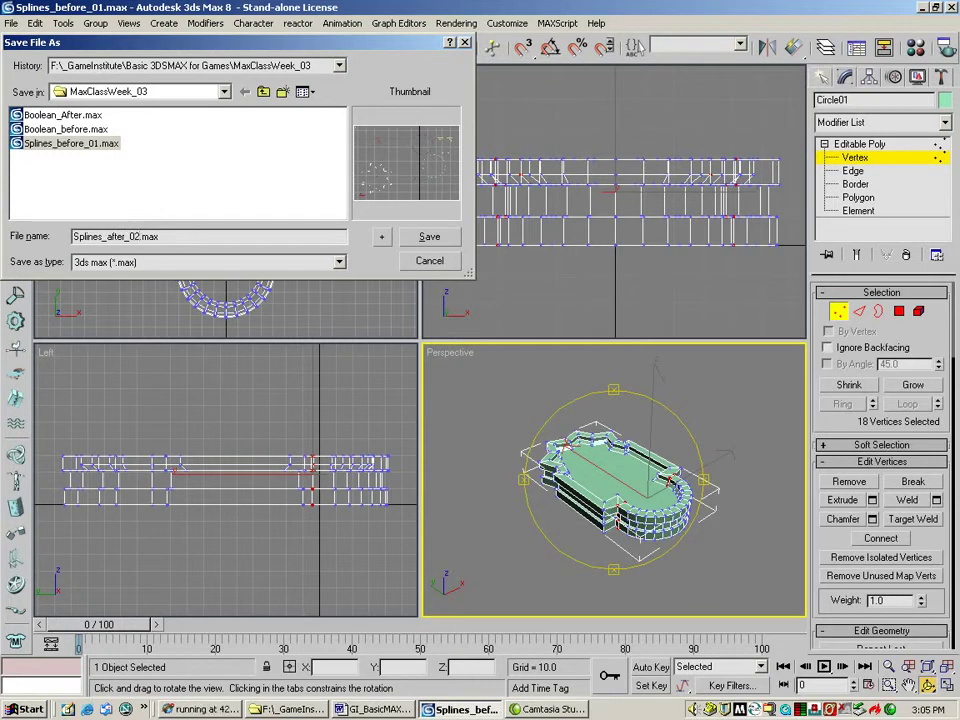
left_click(429, 237)
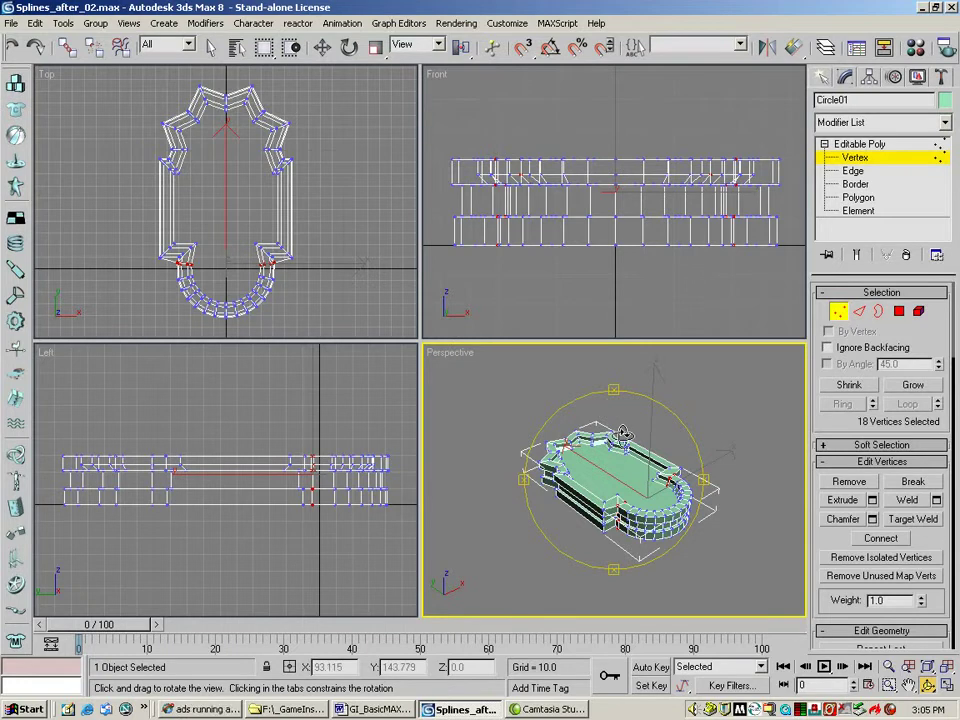
key("w")
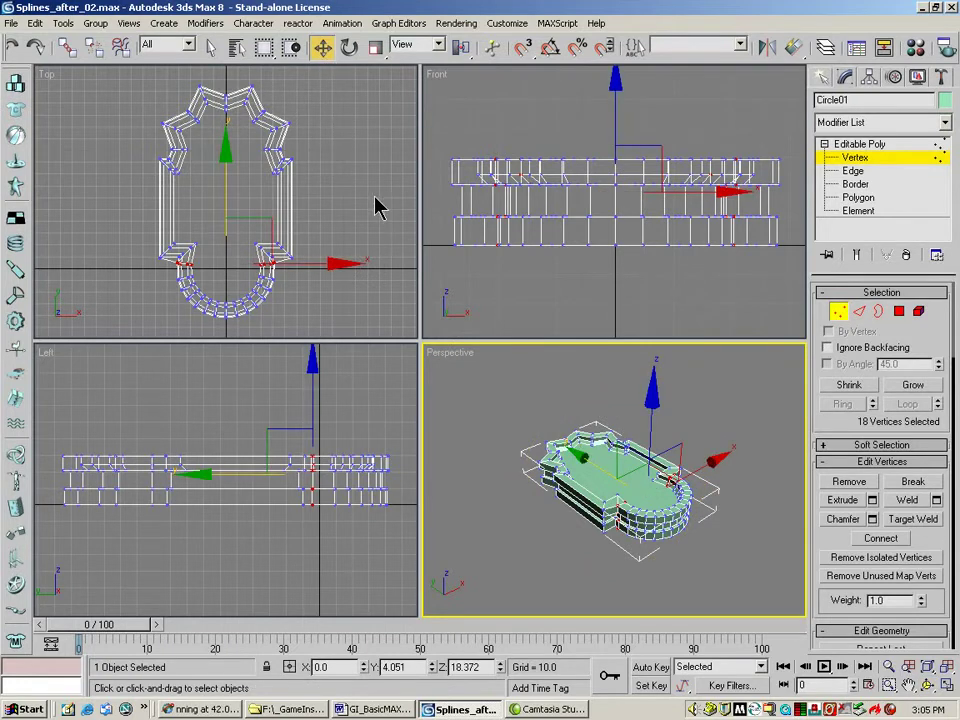
left_click(843, 318)
- Unhide all objects in the scene, then hide the tank-body poly
right_click(321, 191)
right_click(345, 190)
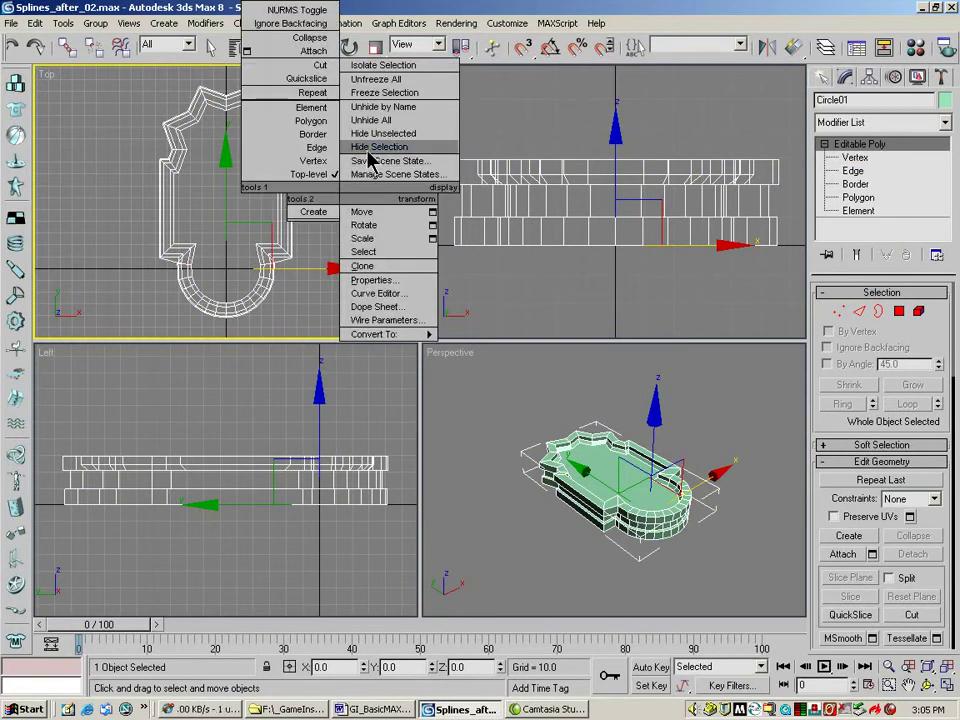
left_click(372, 120)
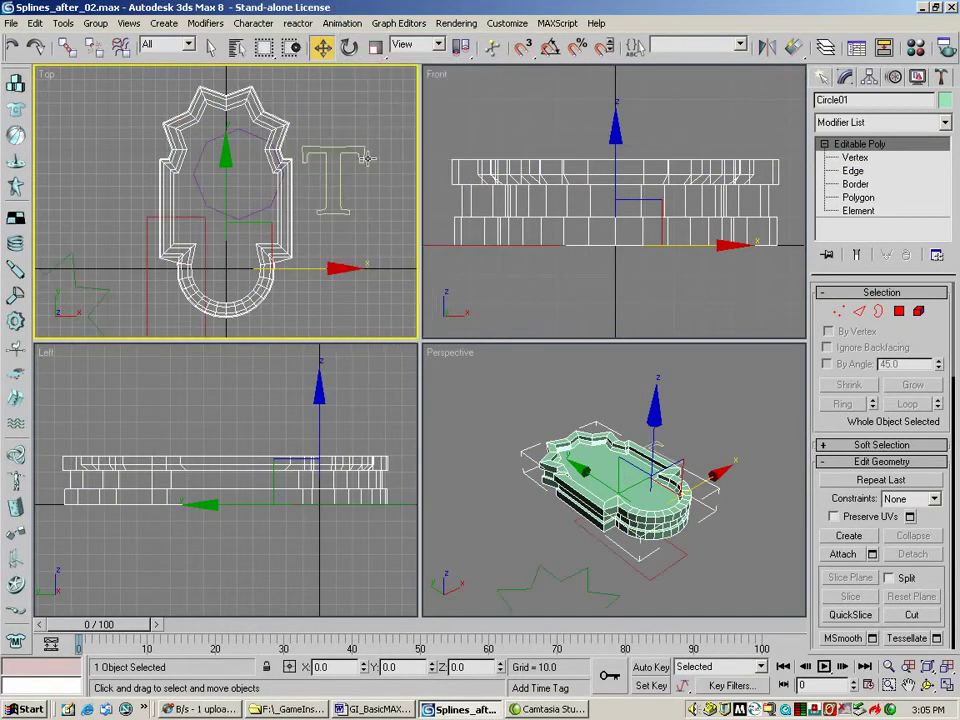
left_click(315, 122)
left_click(279, 129)
right_click(277, 128)
left_click(311, 146)
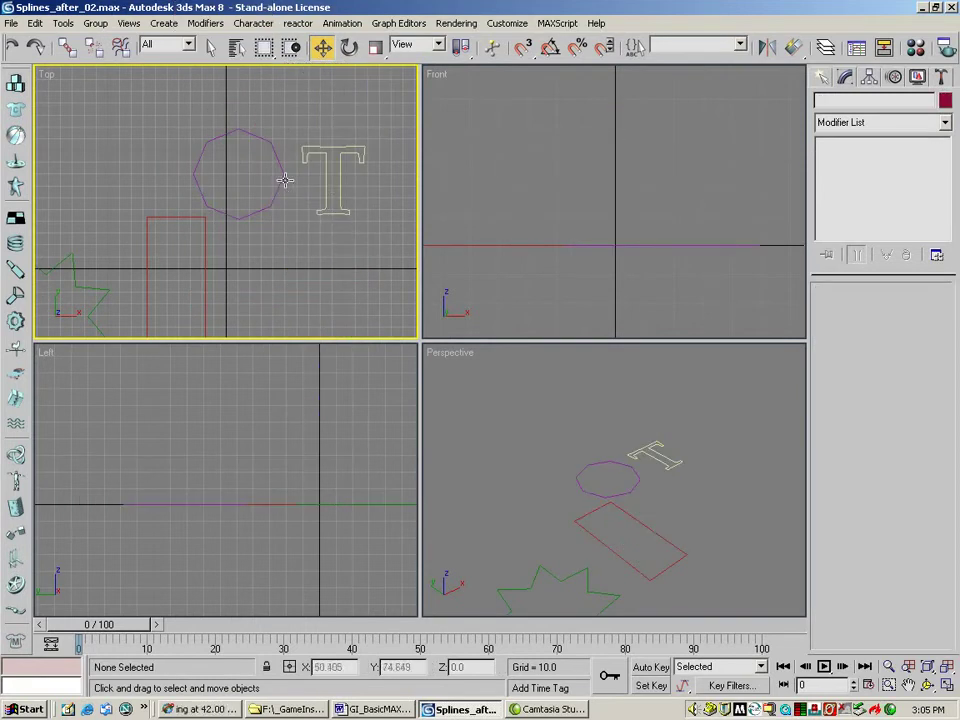
- Hide the red rectangle and the T text shape
left_click(206, 218)
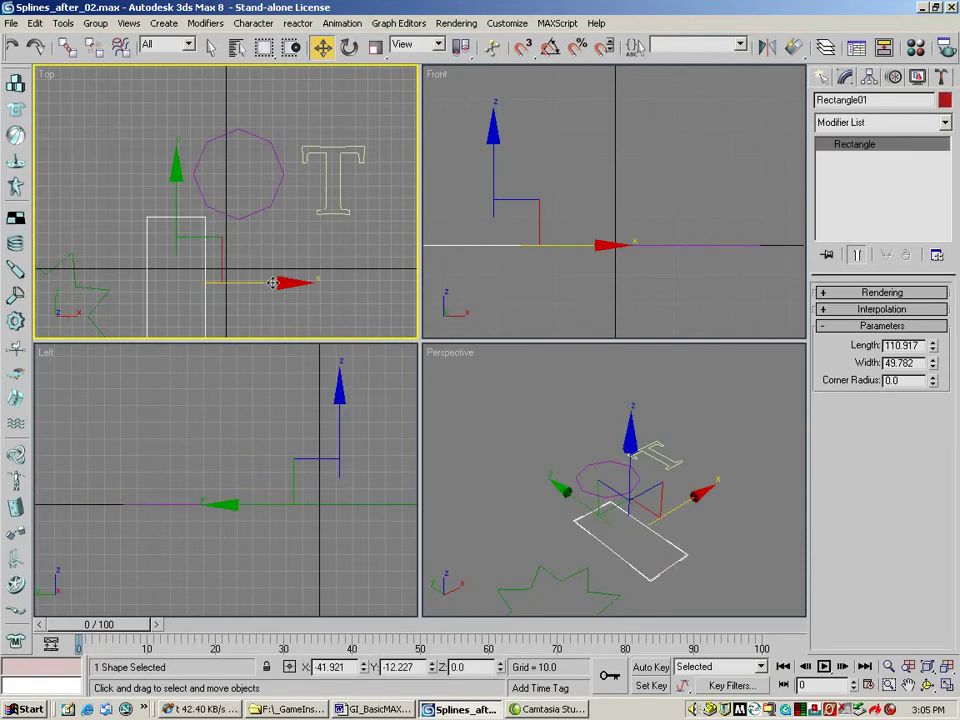
right_click(204, 222)
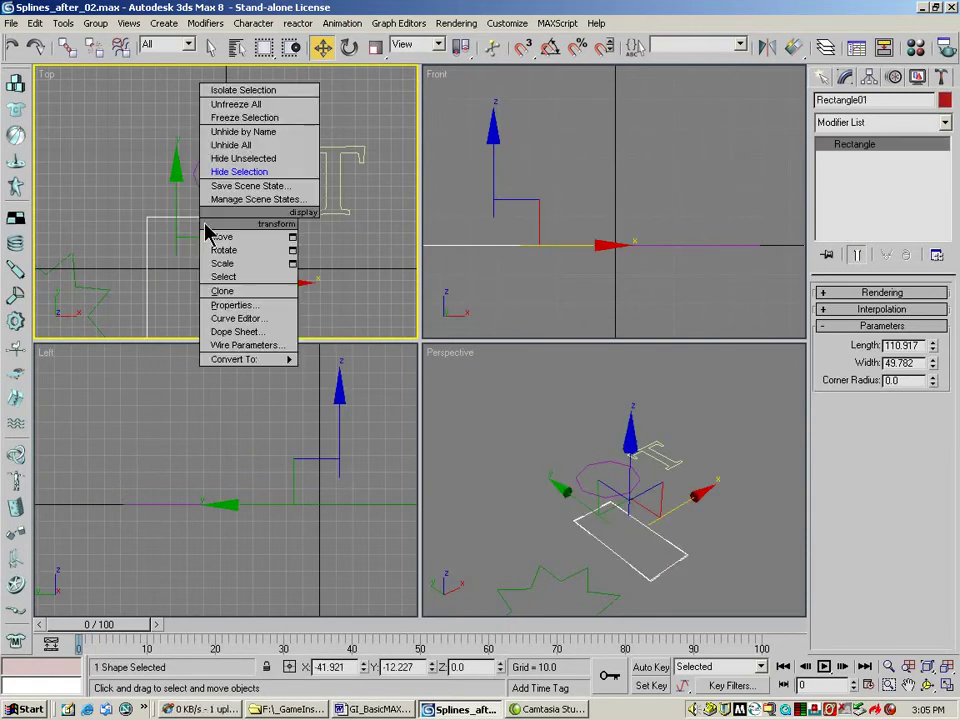
left_click(231, 183)
left_click(275, 148)
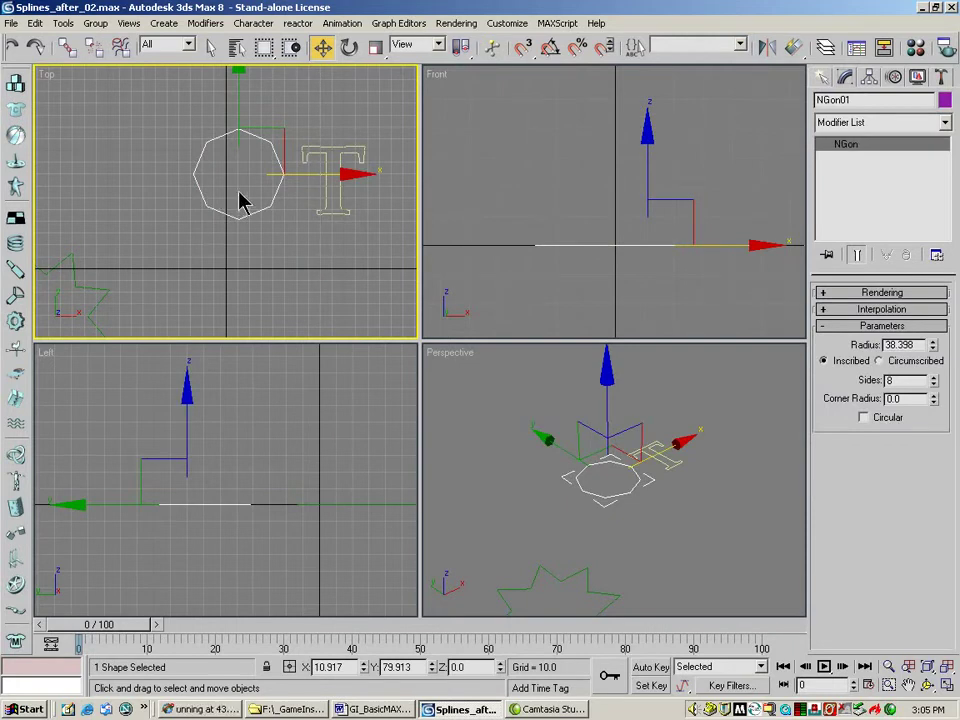
right_click(326, 152)
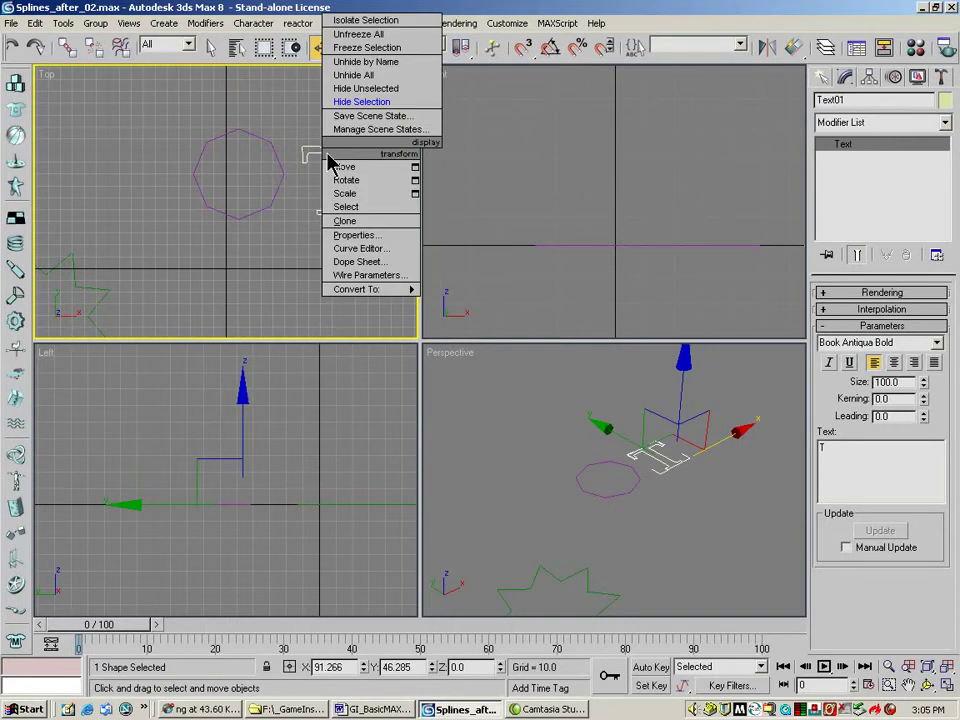
left_click(336, 100)
- Place the octagon at X 0, Y 0 and select the star to hide it
left_click(272, 150)
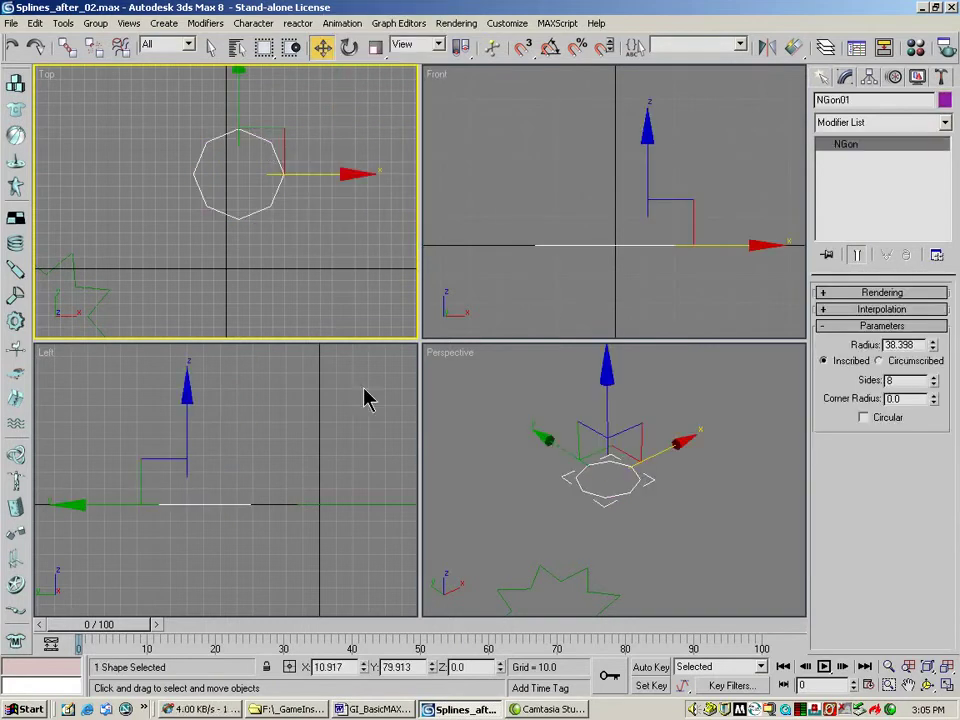
double_click(400, 666)
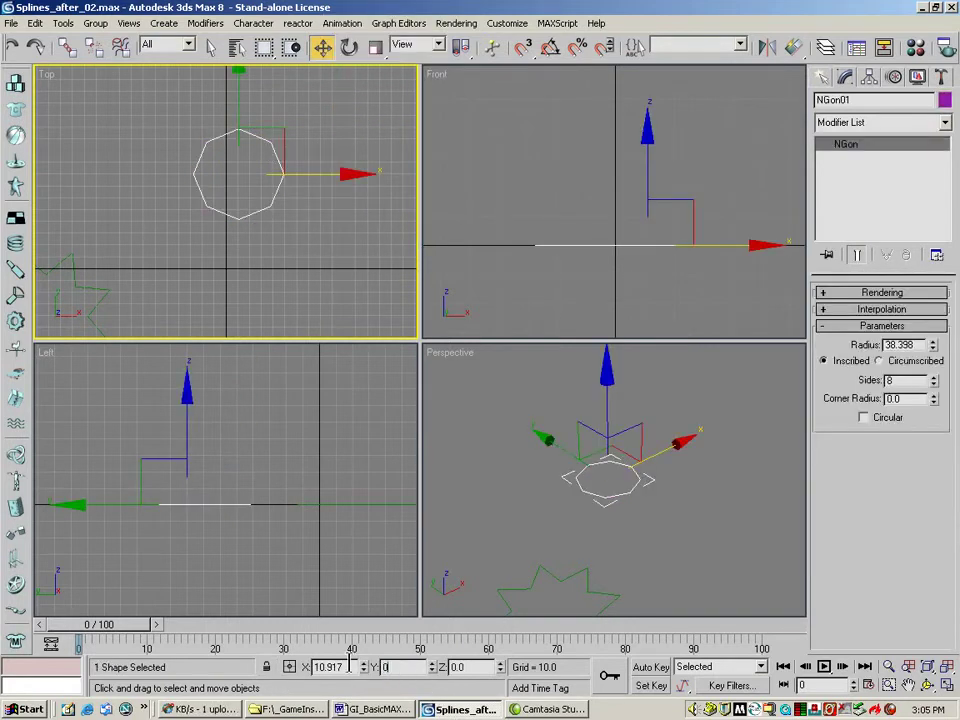
type("0")
key("Return")
type("0")
key("Return")
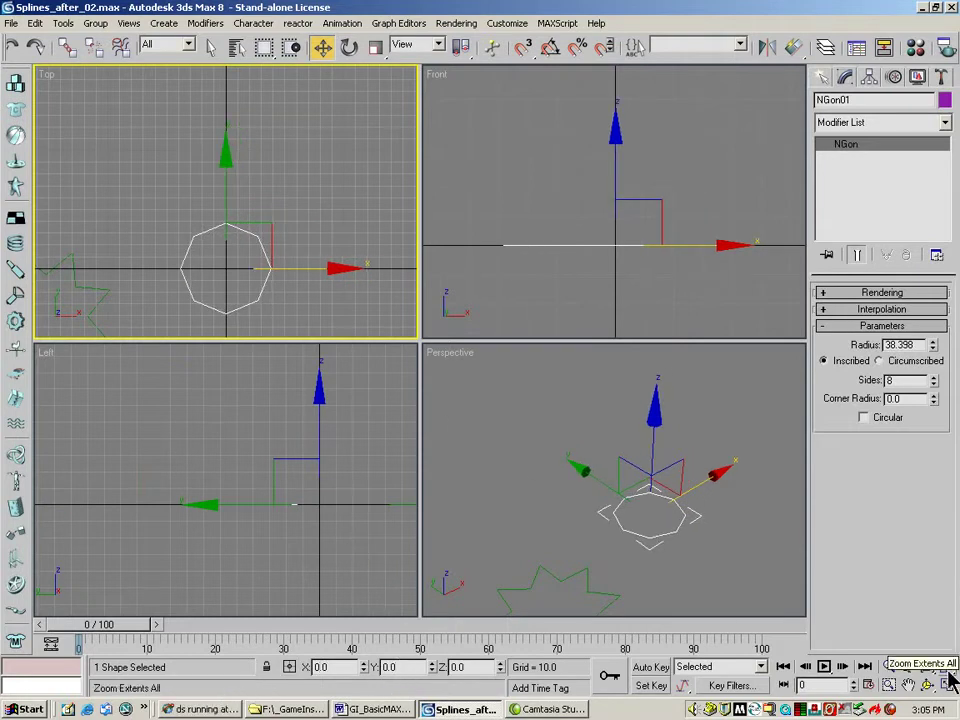
left_click(583, 591)
right_click(588, 556)
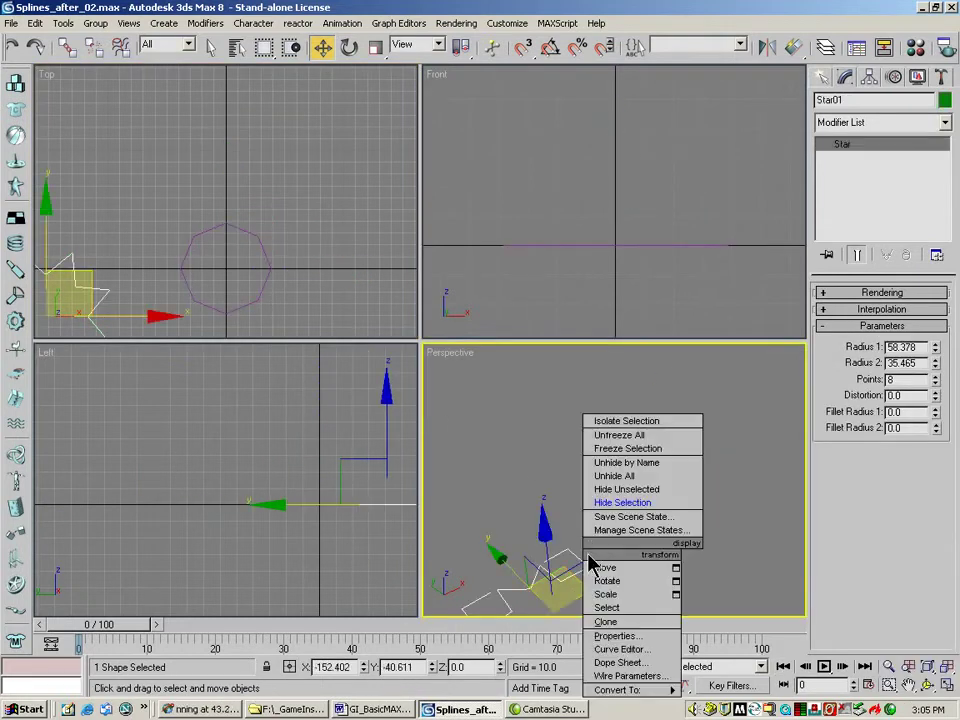
- Hide the star, reselect the octagon, and turn off Start New Shape
left_click(622, 502)
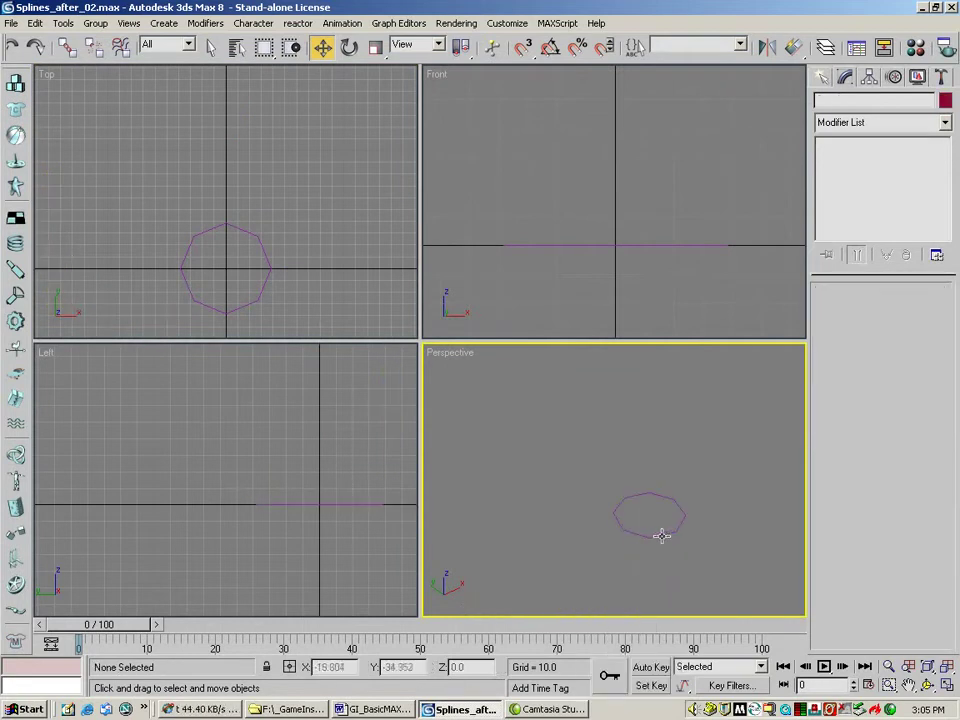
left_click(663, 530)
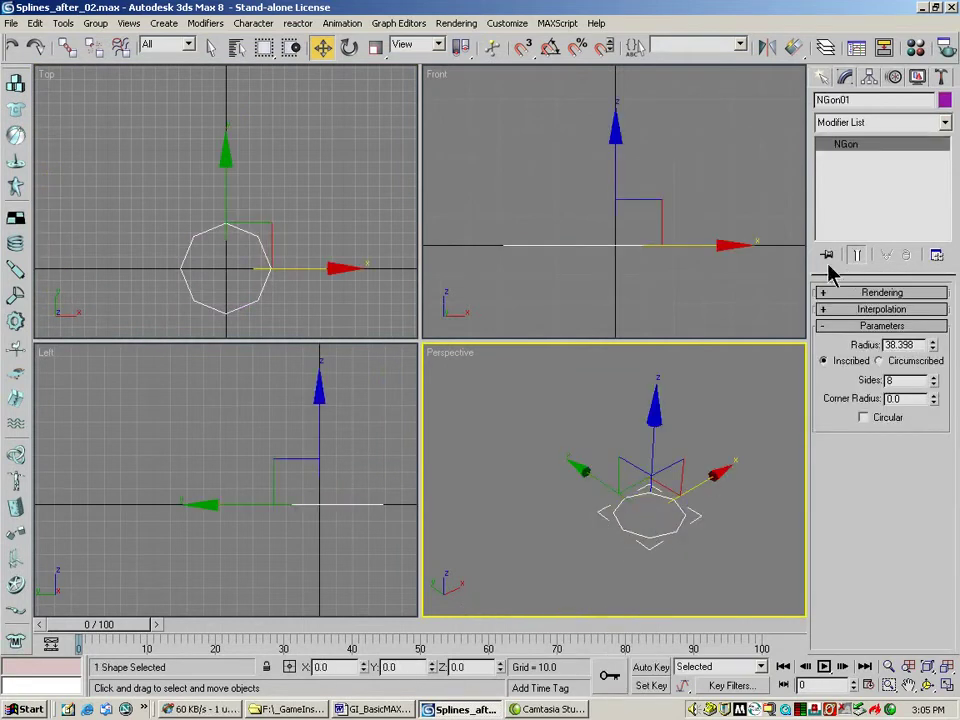
left_click(821, 77)
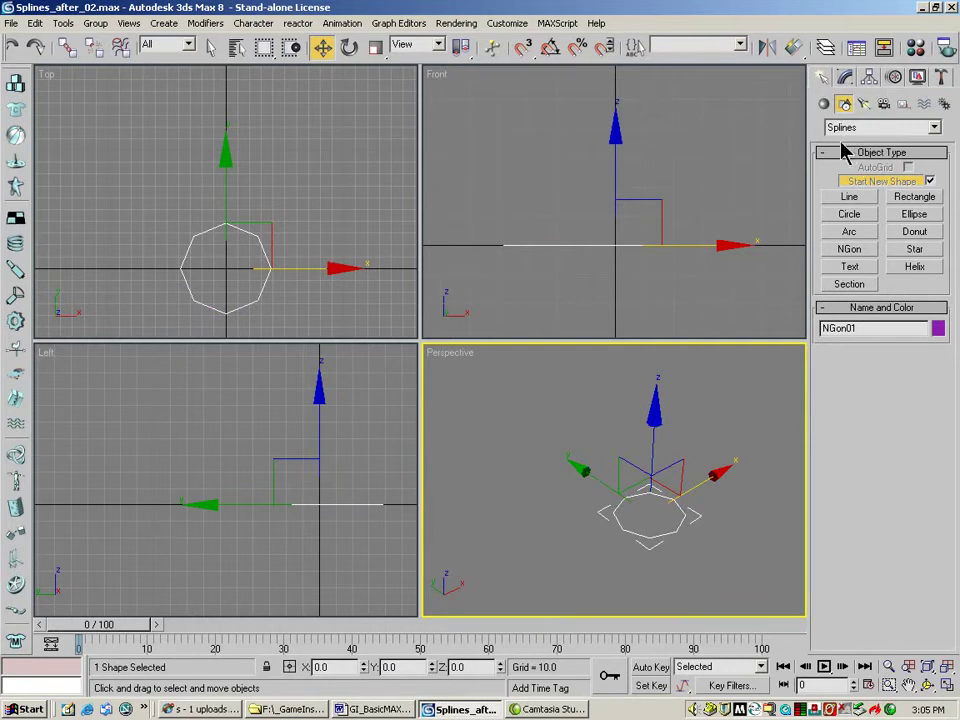
left_click(930, 181)
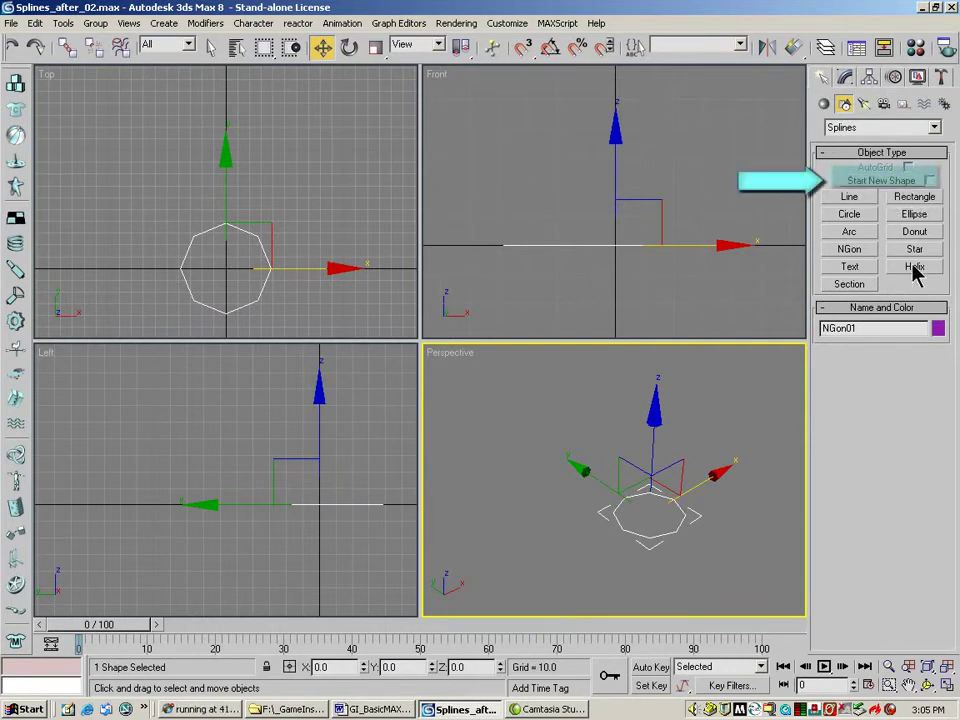
- Create two Arial 'K' text shapes, one above the octagon and one below-right
left_click(855, 268)
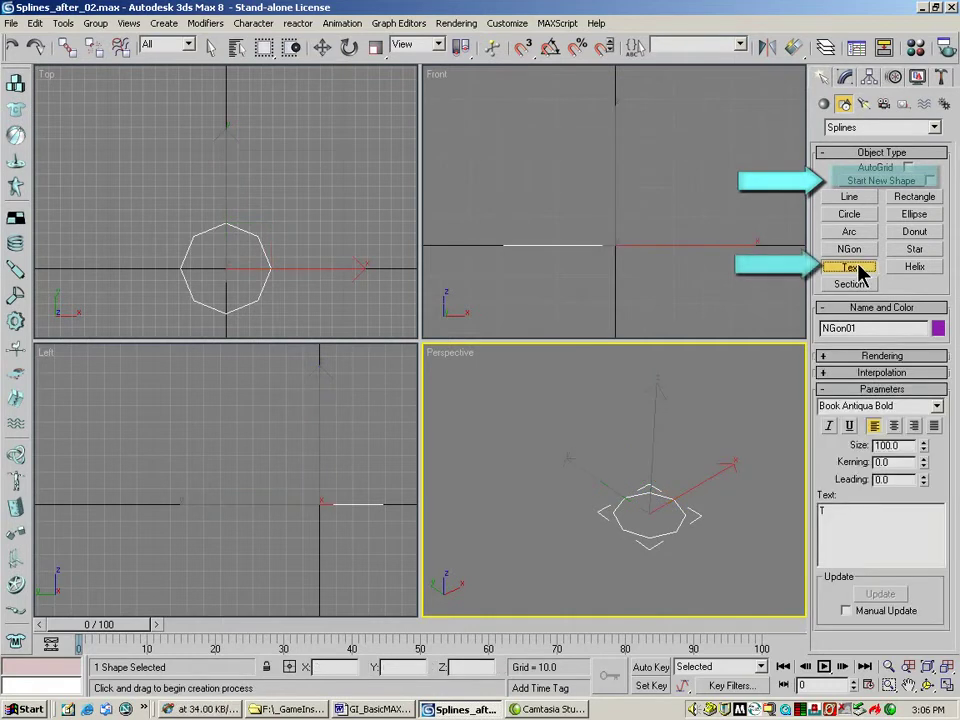
double_click(851, 517)
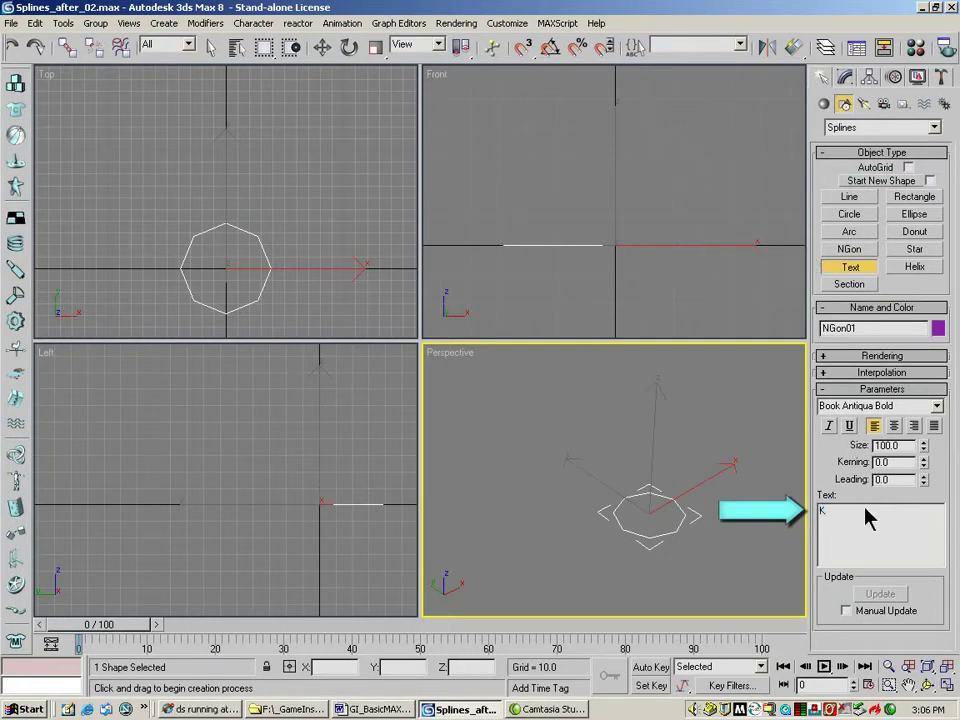
left_click(281, 163)
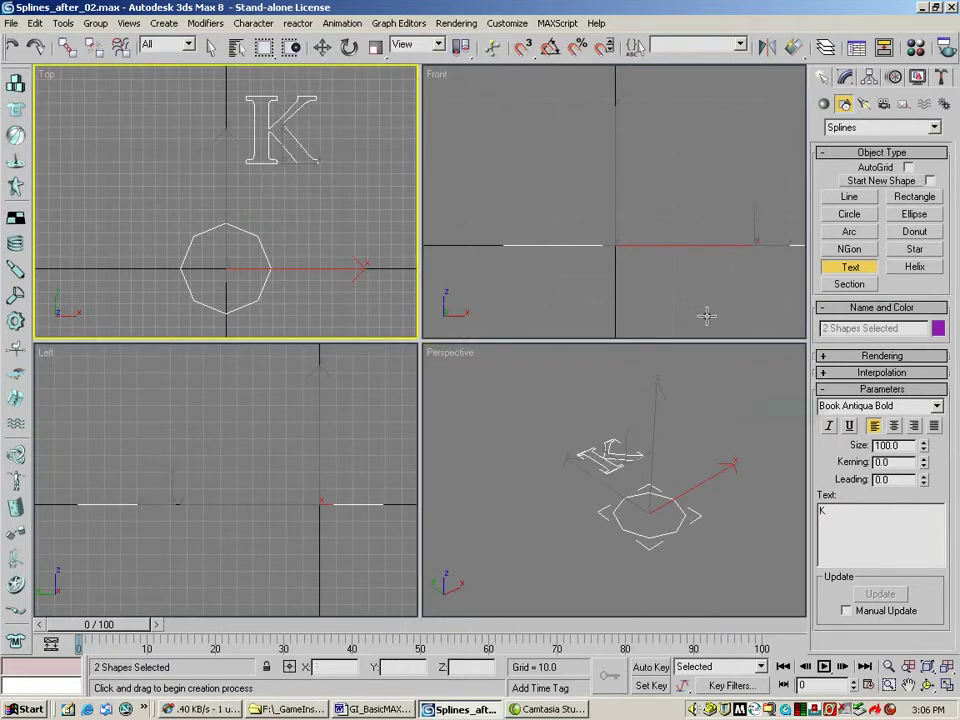
left_click(937, 406)
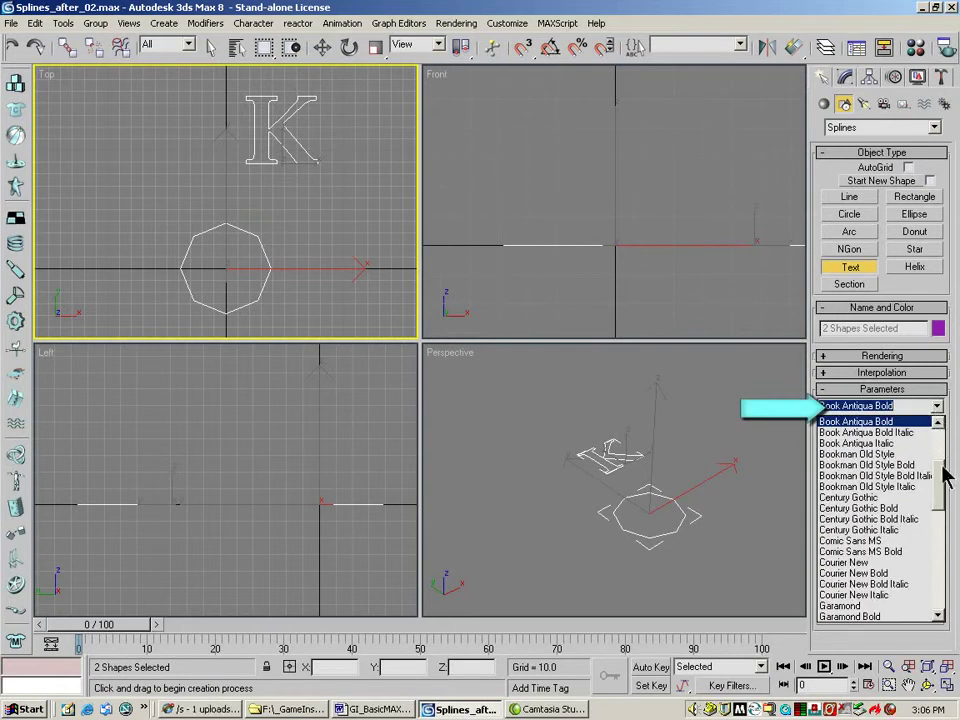
scroll(942, 490, "up", 4)
left_click(876, 423)
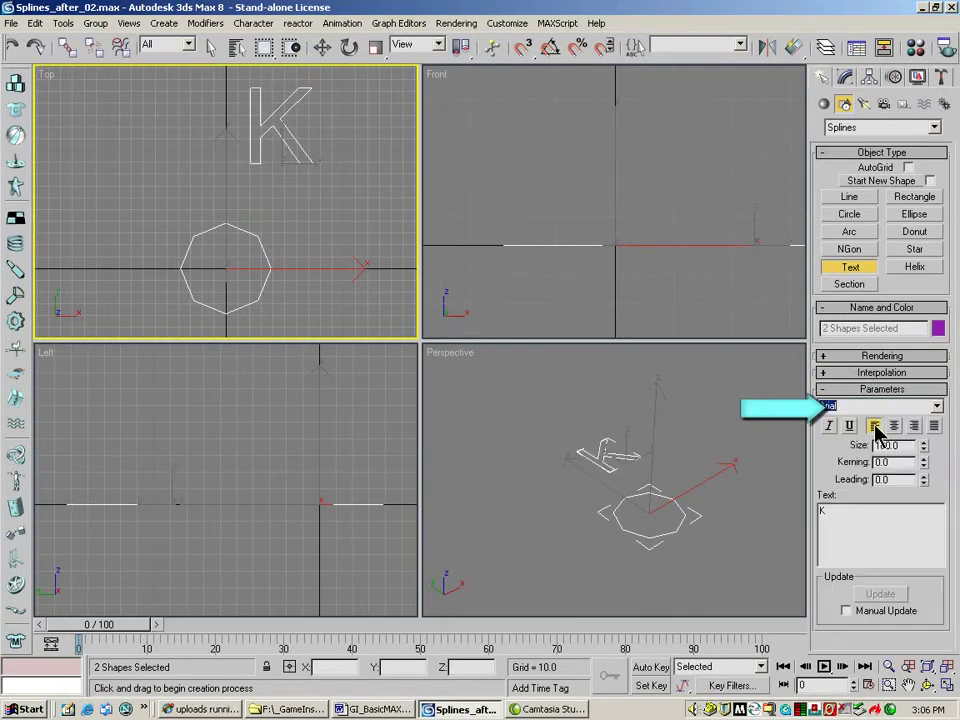
left_click(335, 224)
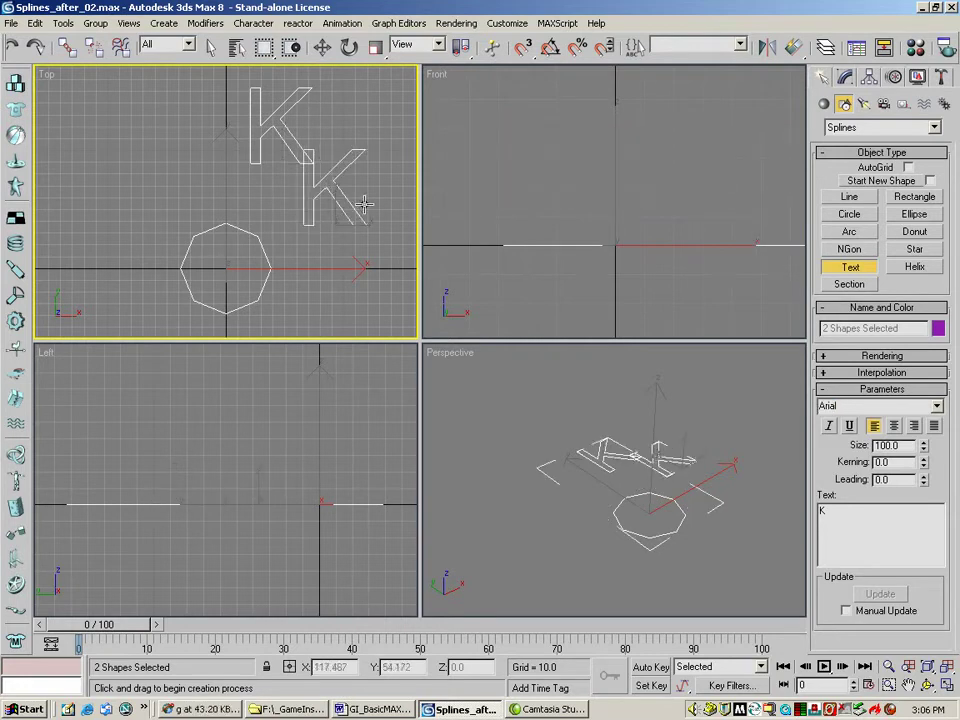
- At Spline level, select the second K and move it left of the first
left_click(845, 80)
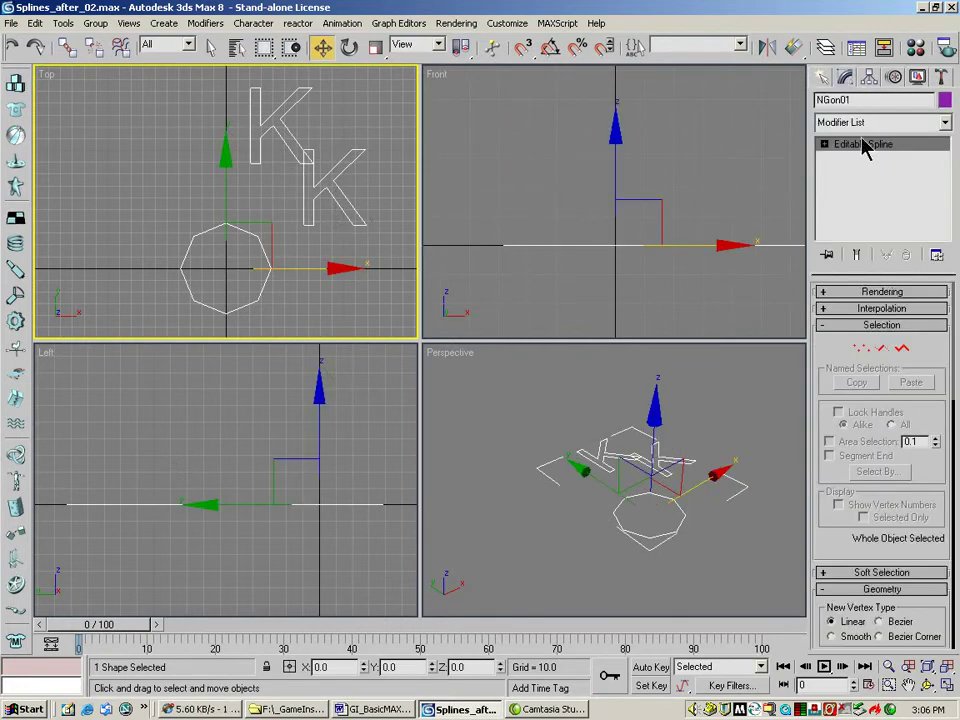
left_click(902, 347)
left_click(345, 210)
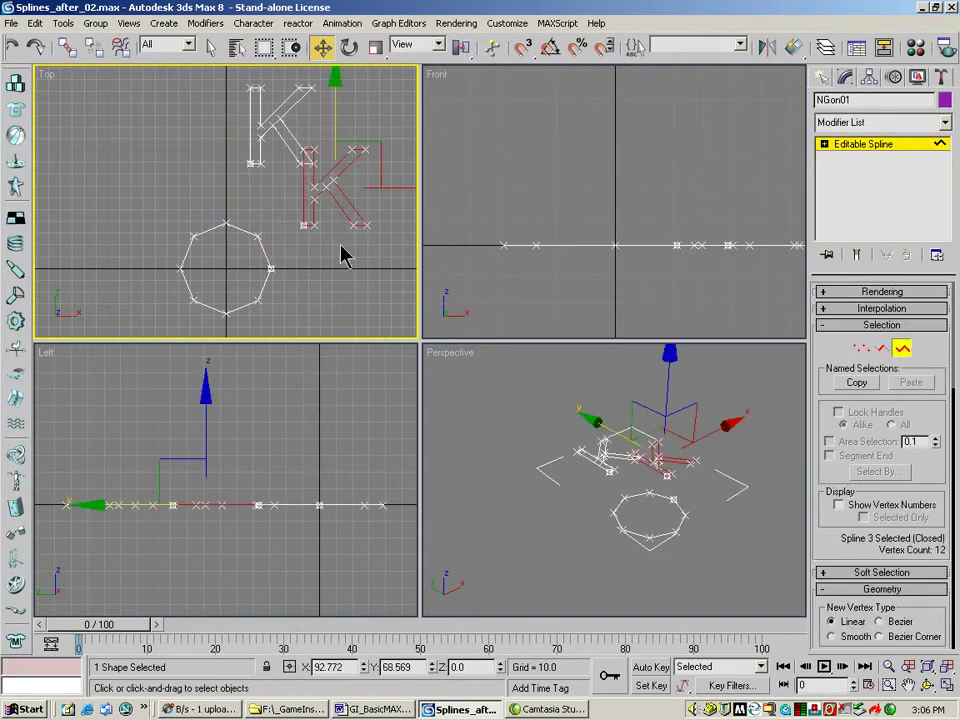
left_click(766, 47)
left_click(544, 284)
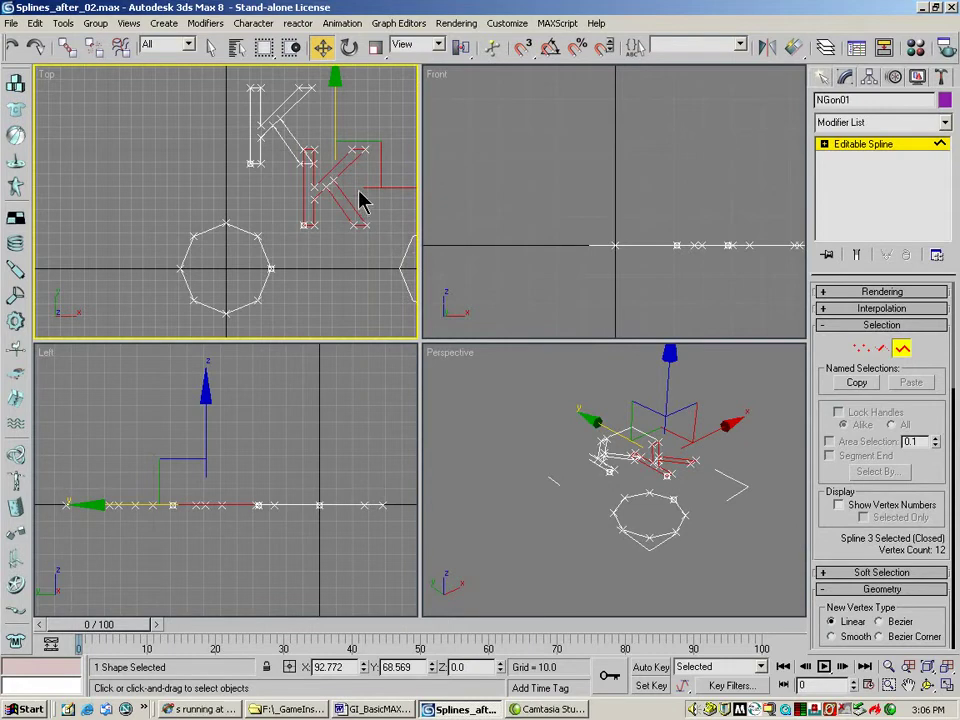
left_click_drag(385, 188, 240, 178)
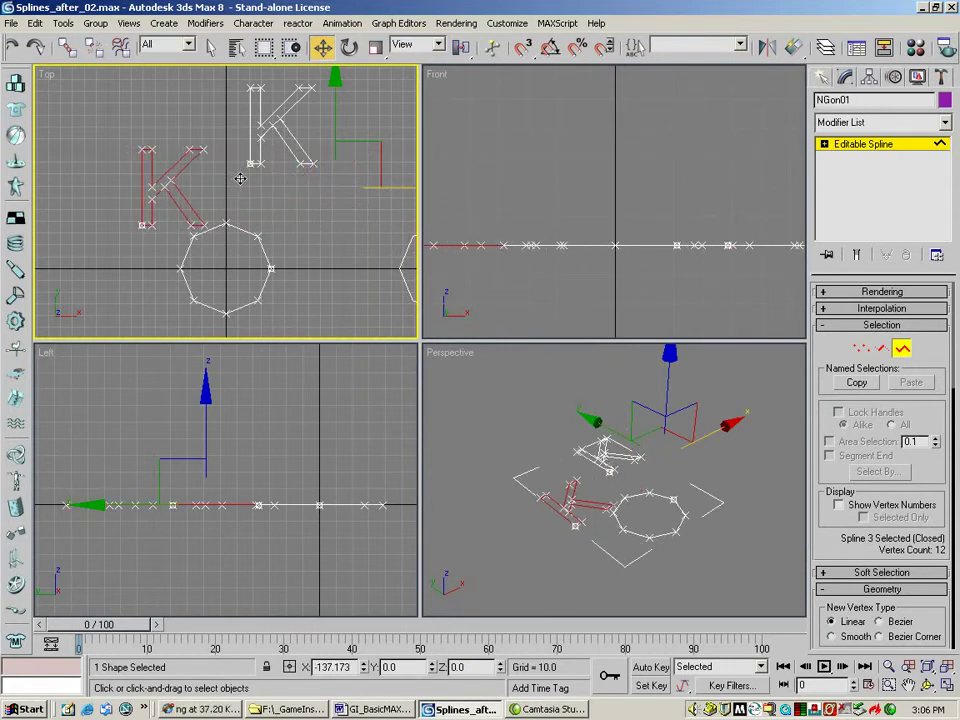
- Set the K's X position to 180, move it beside the octagon, and rotate it 100 on Y
double_click(348, 667)
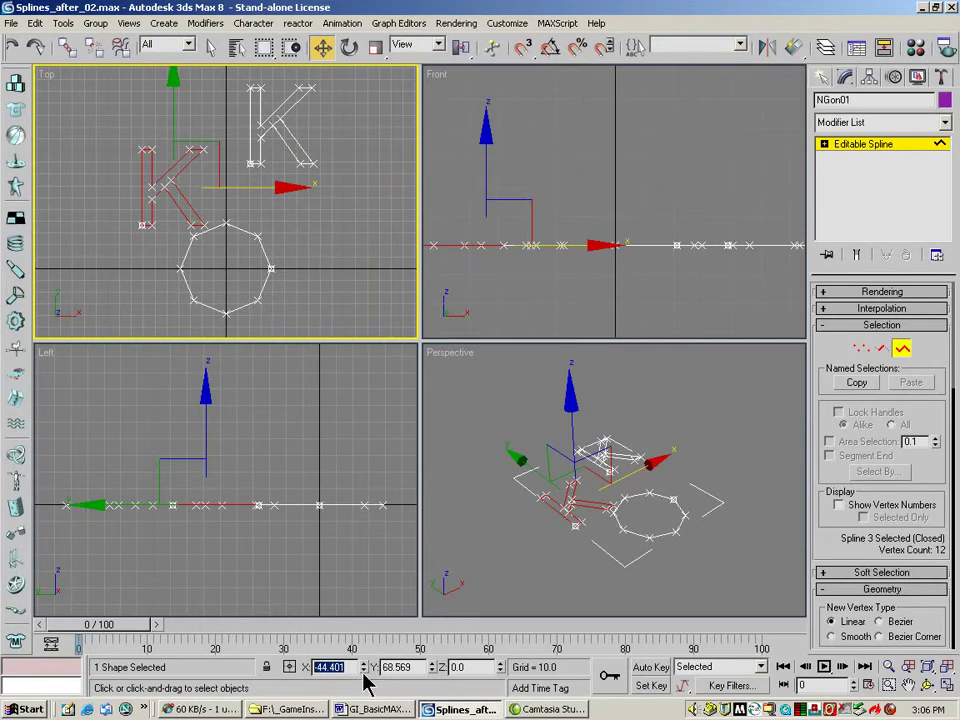
type("180")
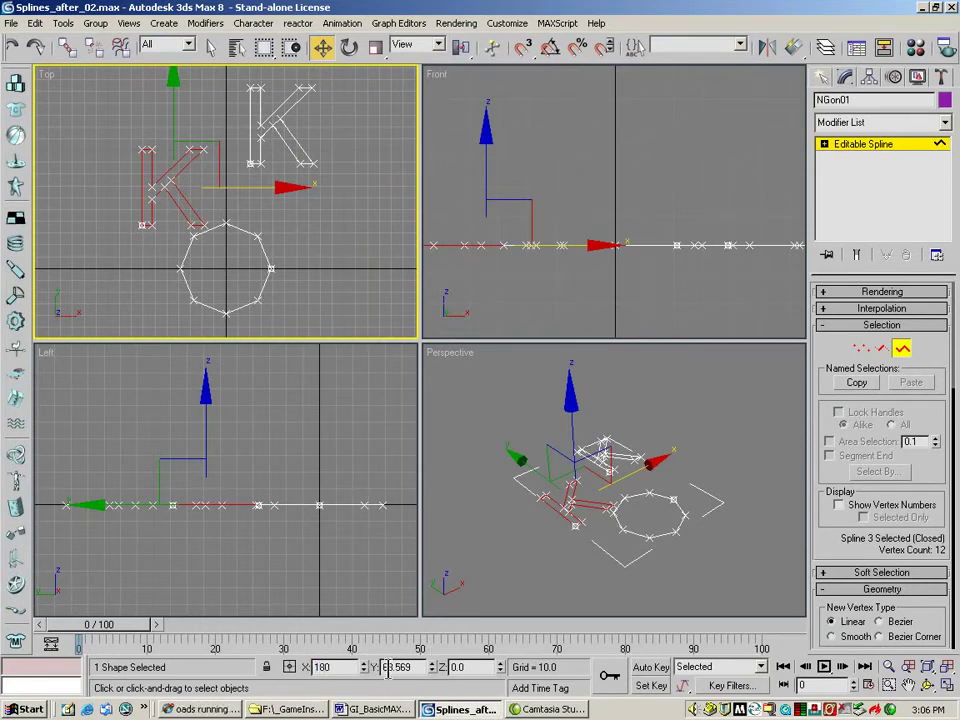
key("Return")
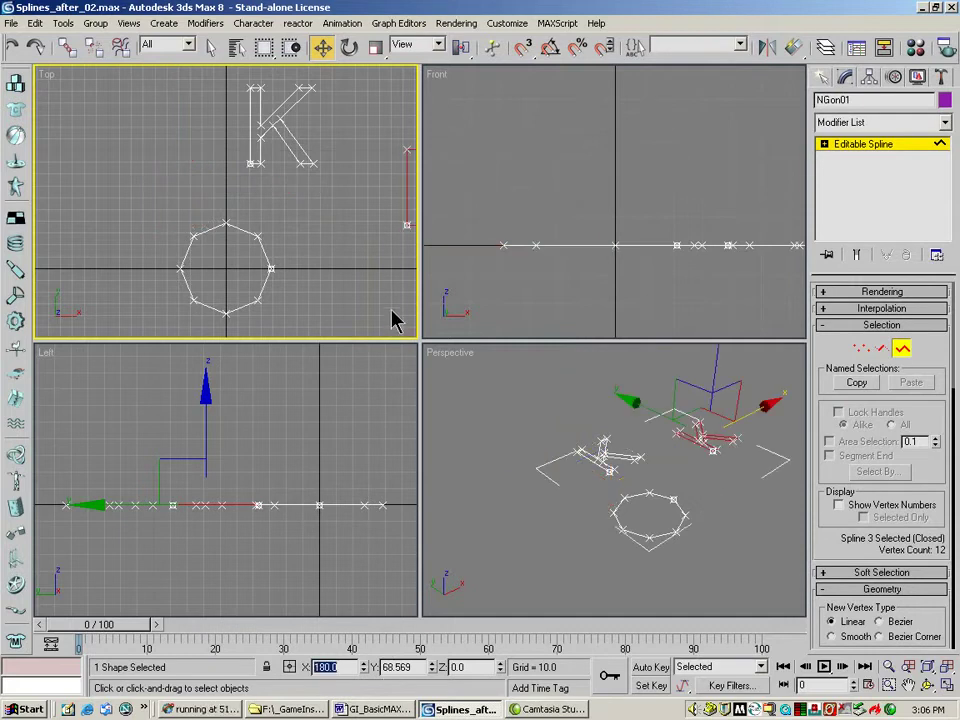
left_click_drag(407, 197, 186, 191)
double_click(392, 667)
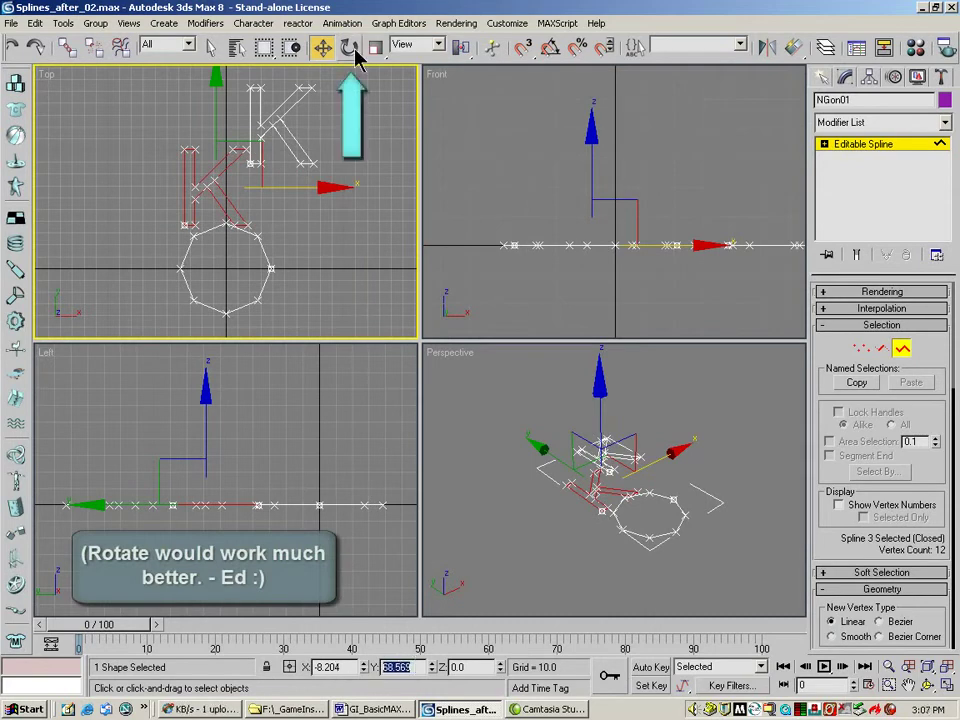
left_click(350, 48)
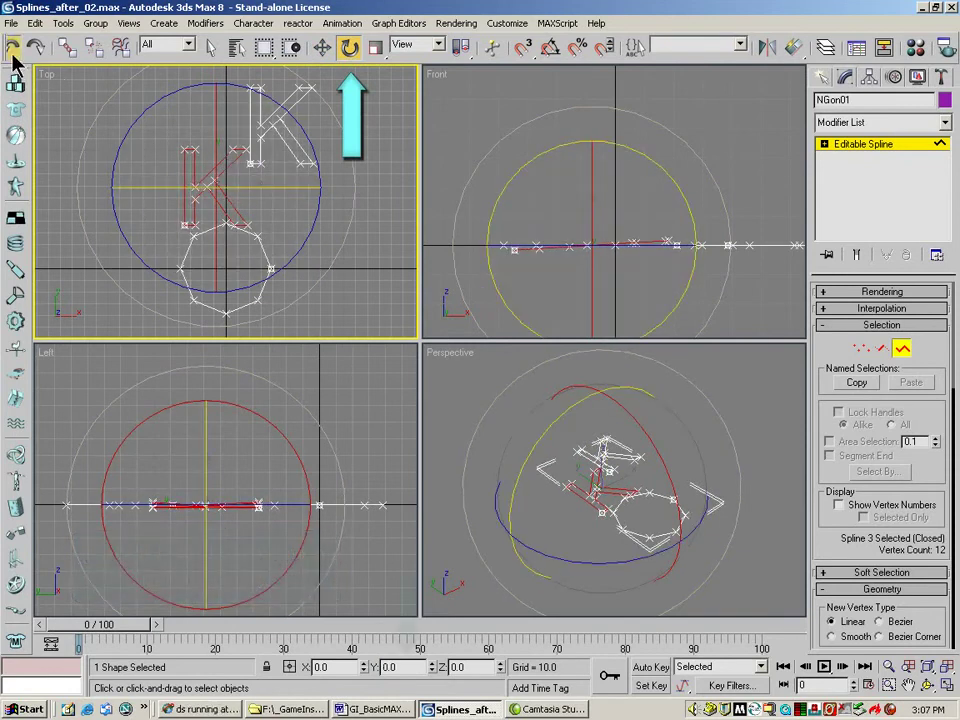
left_click(396, 667)
type("100")
key("Return")
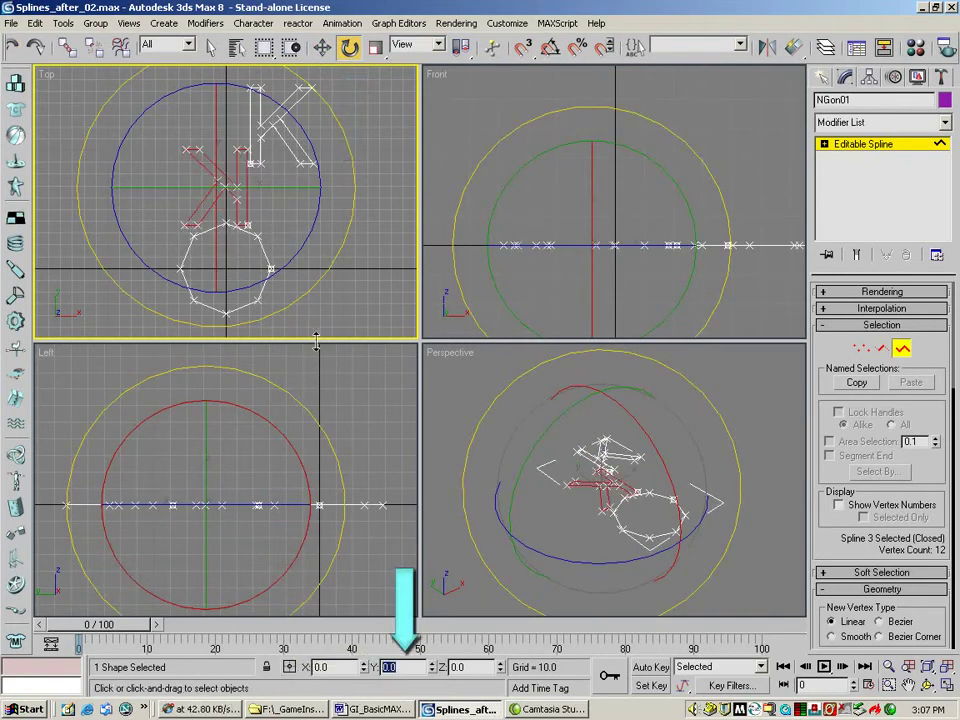
- Move the flipped K to the octagon's left and the other K to its right
left_click(322, 48)
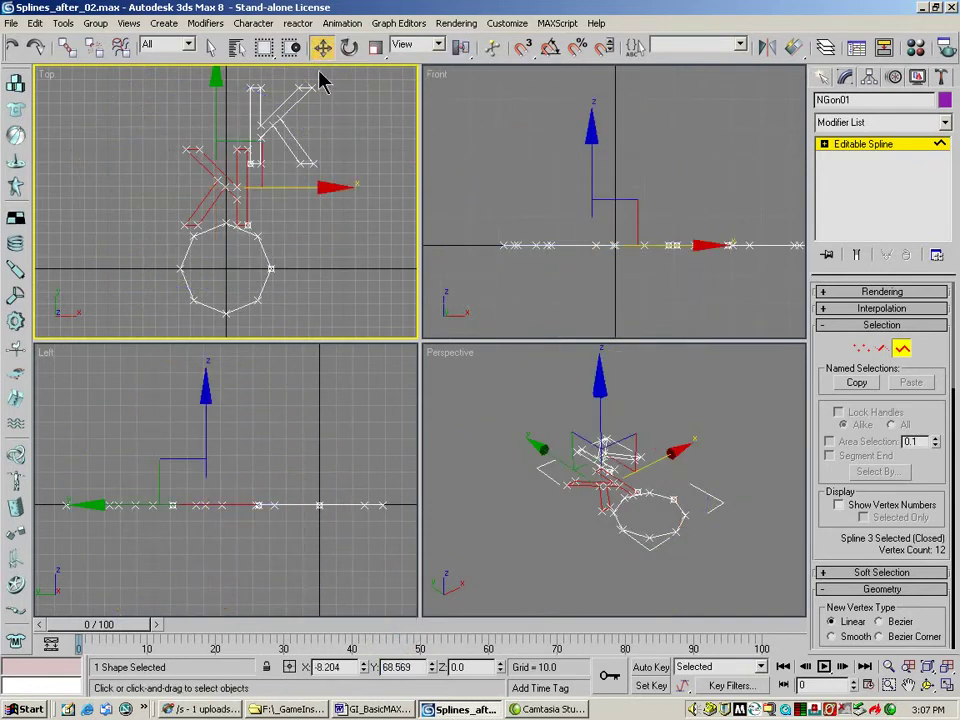
left_click_drag(281, 184, 211, 186)
left_click_drag(180, 129, 185, 199)
left_click_drag(236, 269, 217, 273)
left_click(262, 120)
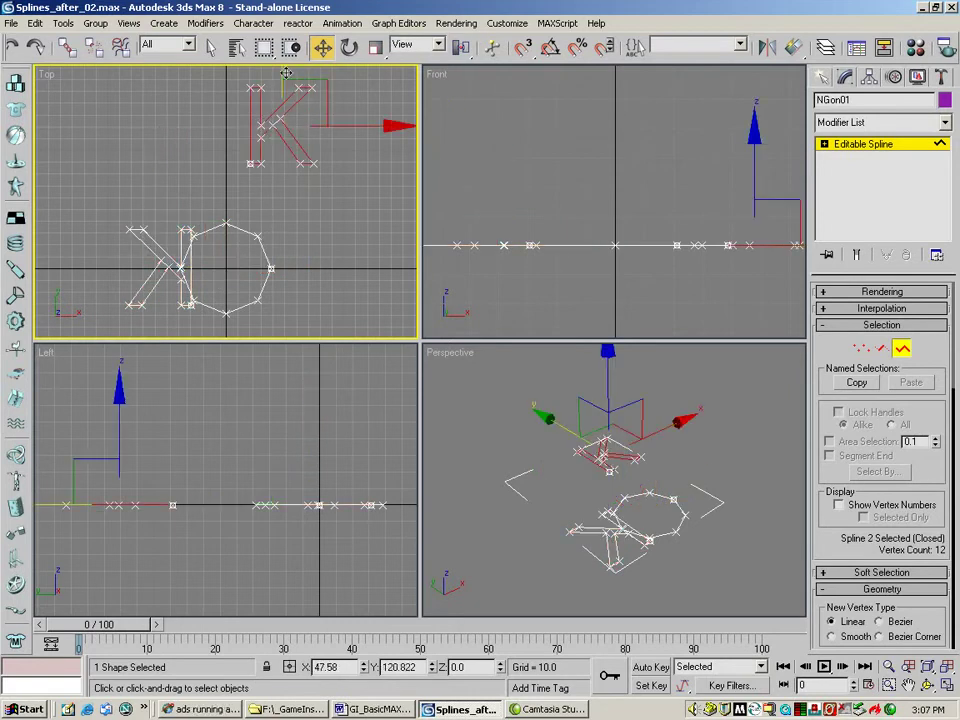
left_click_drag(283, 75, 274, 212)
left_click_drag(337, 270, 348, 266)
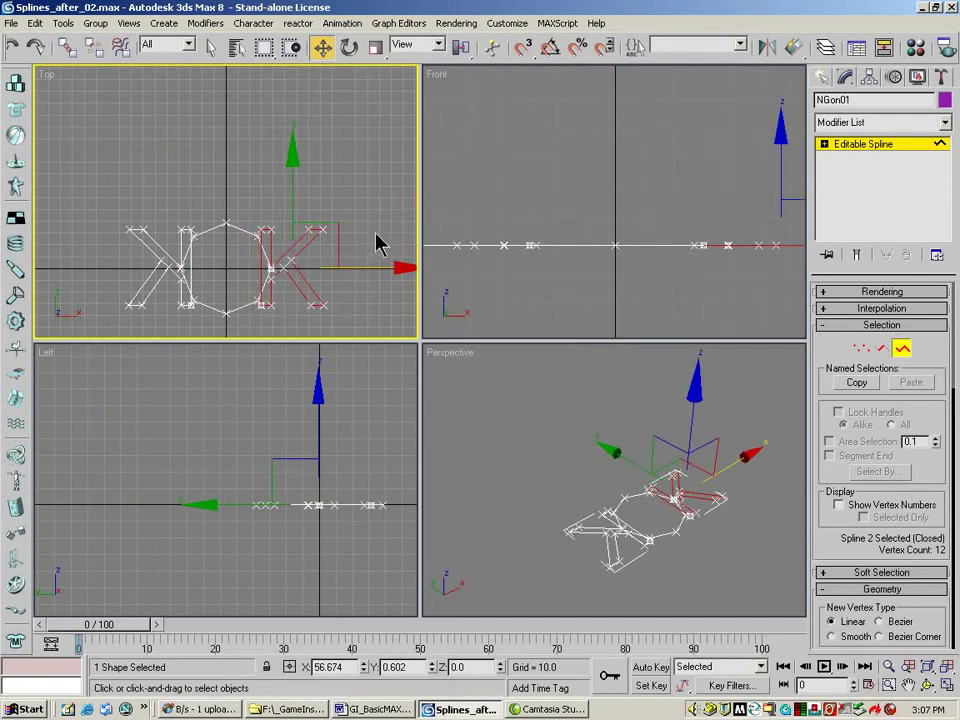
- Slide each K's vertex pair along X to line up with the octagon's sides
left_click(862, 347)
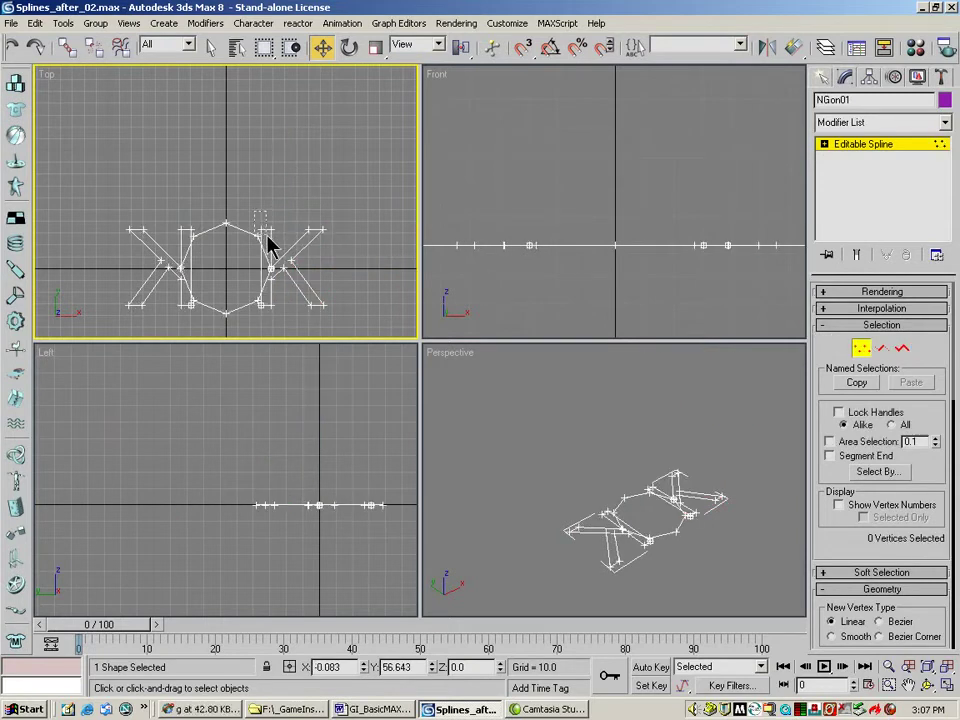
left_click_drag(267, 233, 267, 234)
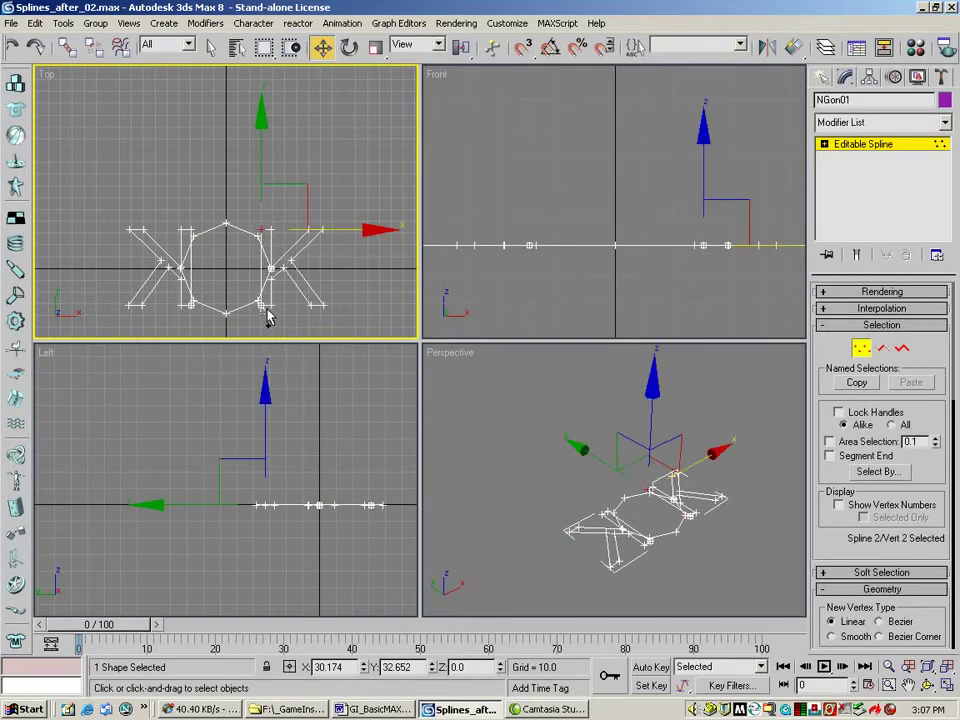
left_click(265, 308, "ctrl")
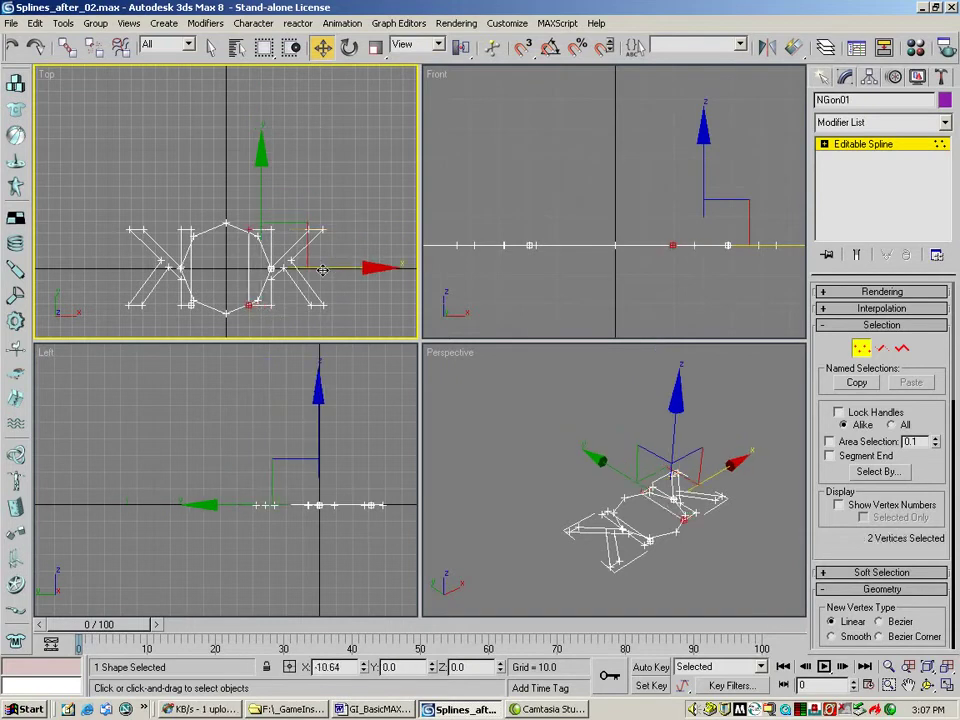
left_click_drag(322, 270, 302, 272)
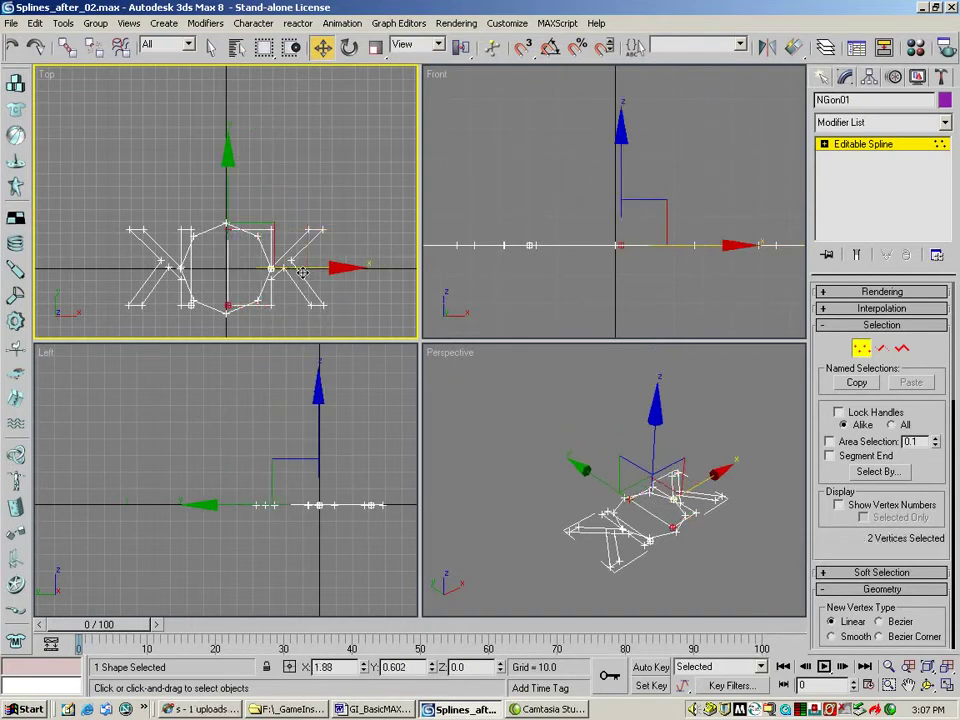
left_click(193, 229)
left_click(191, 306, "ctrl")
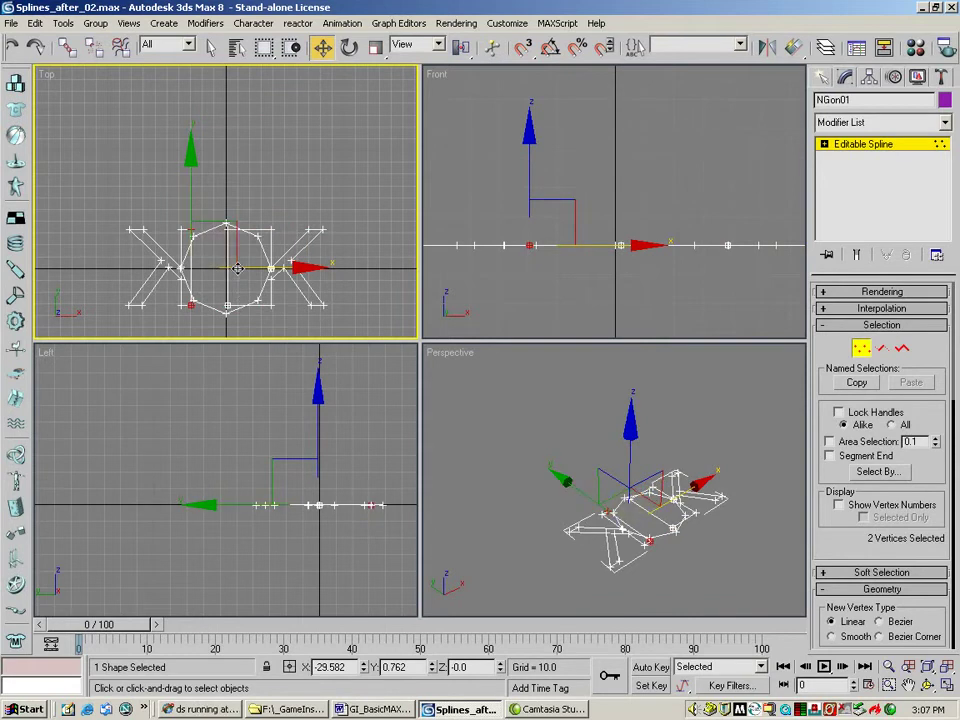
left_click_drag(237, 268, 271, 268)
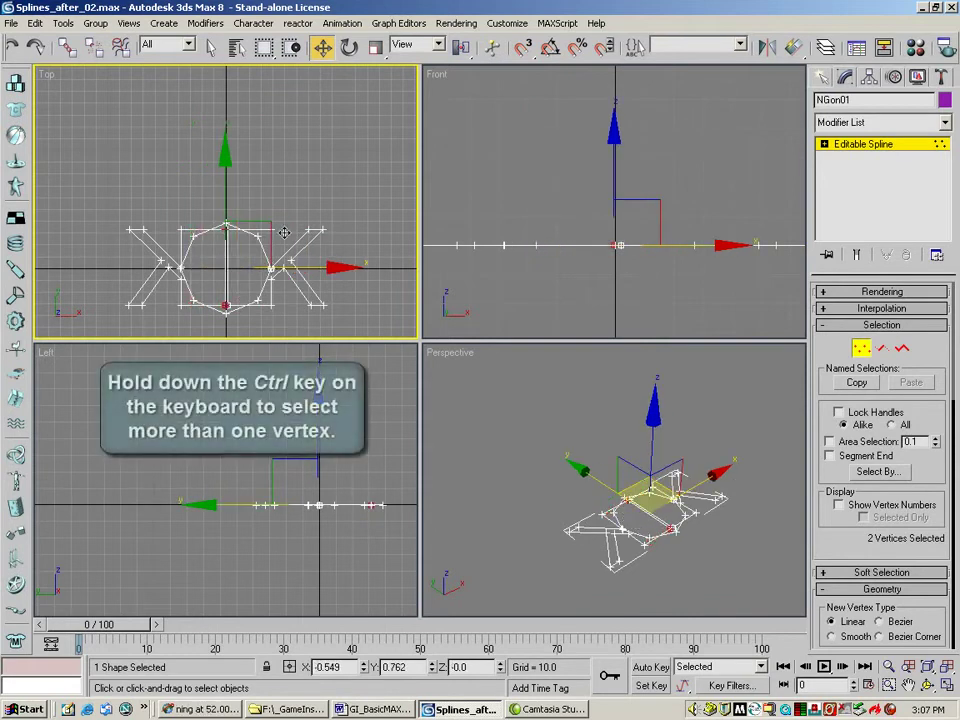
- Try converting the shape to Editable Poly, then undo the conversion
left_click(322, 184)
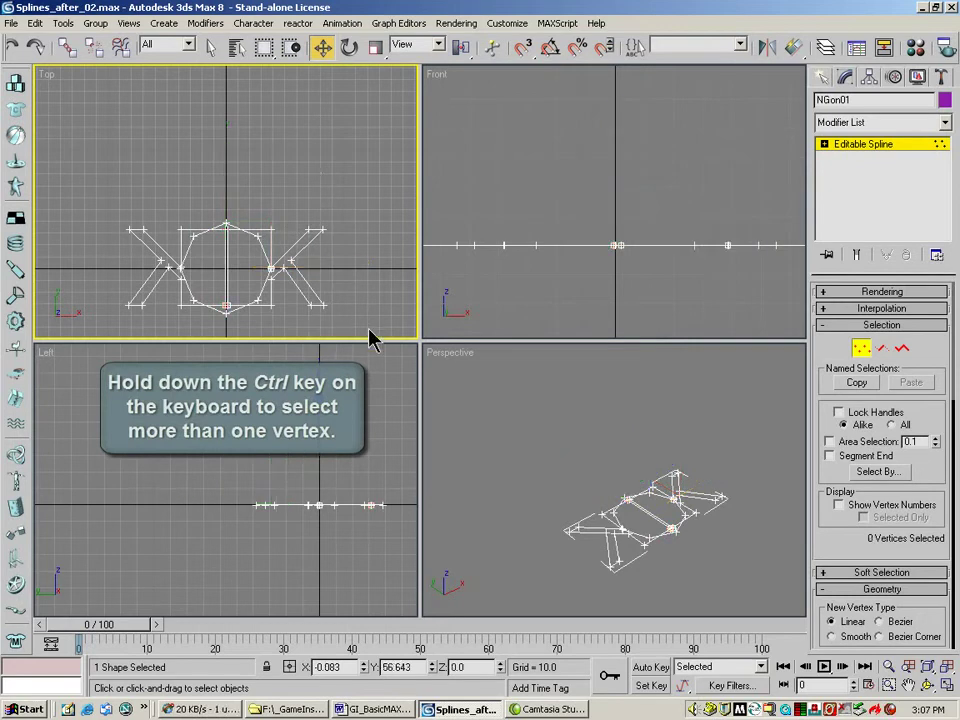
right_click(855, 148)
left_click(825, 262)
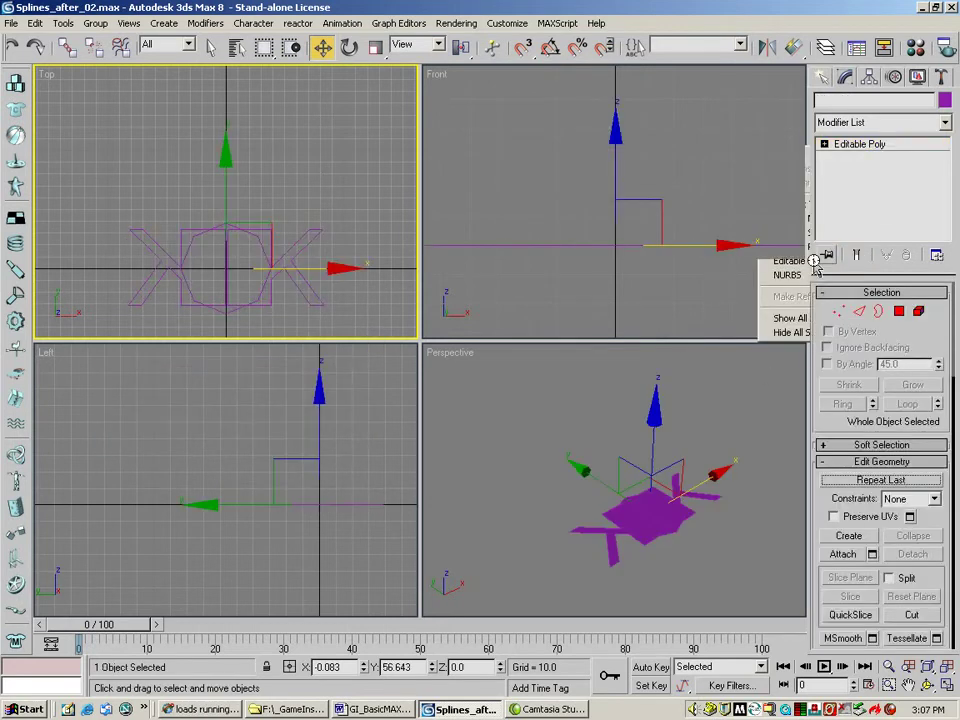
left_click(14, 47)
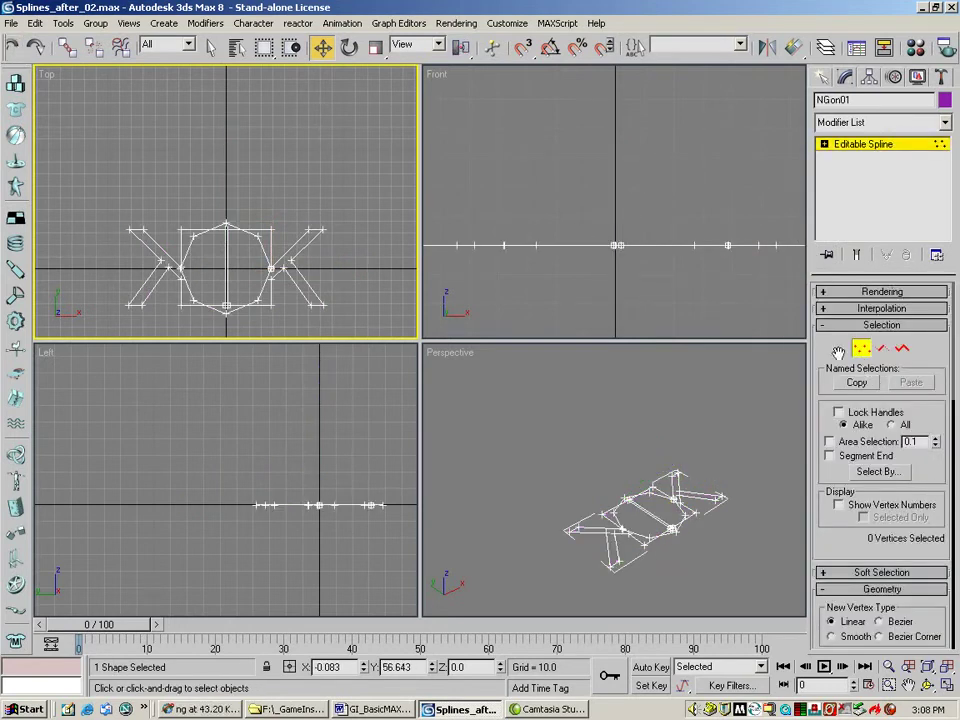
- At Spline level, select the main spline and scroll the Geometry rollout to Boolean
left_click_drag(838, 352, 838, 348)
left_click(902, 344)
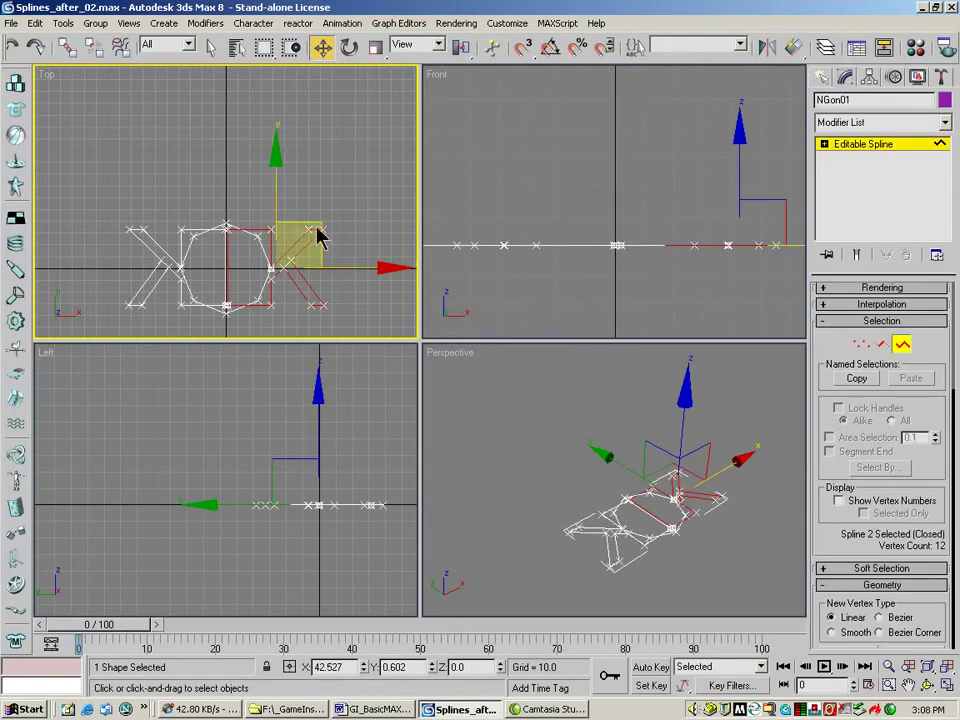
left_click(326, 221)
left_click(318, 232)
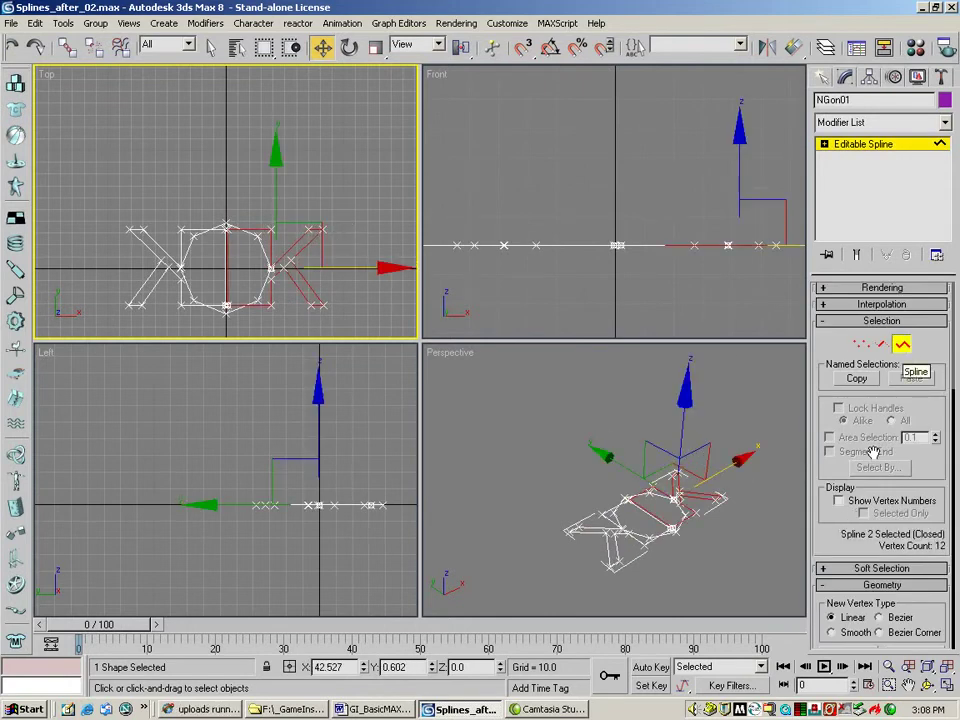
scroll(828, 526, "down", 10)
scroll(833, 338, "down", 1)
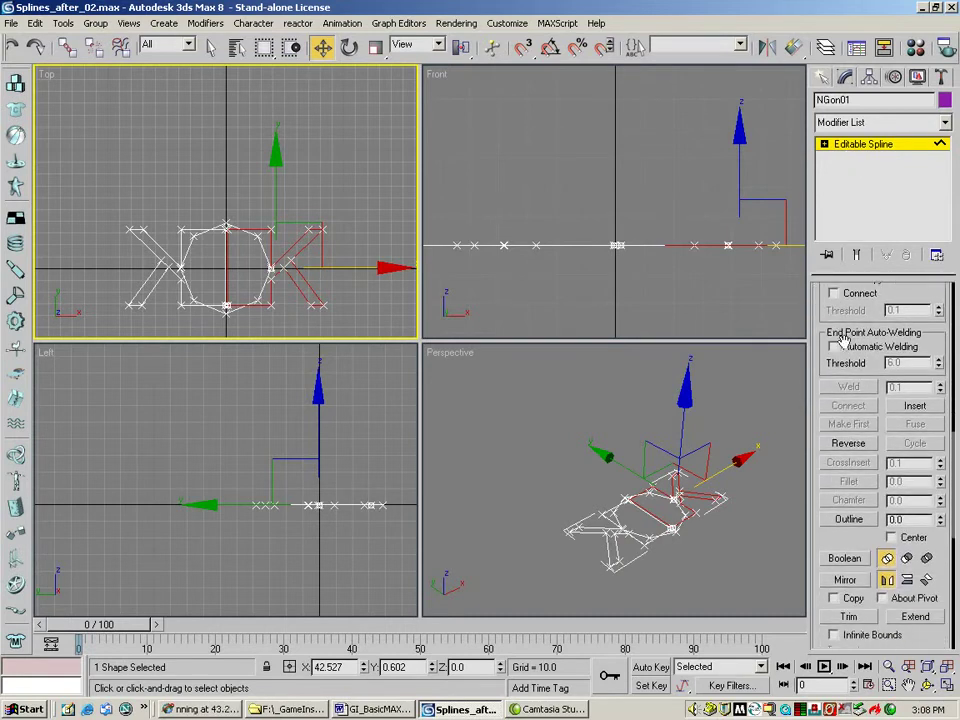
left_click_drag(829, 542, 835, 457)
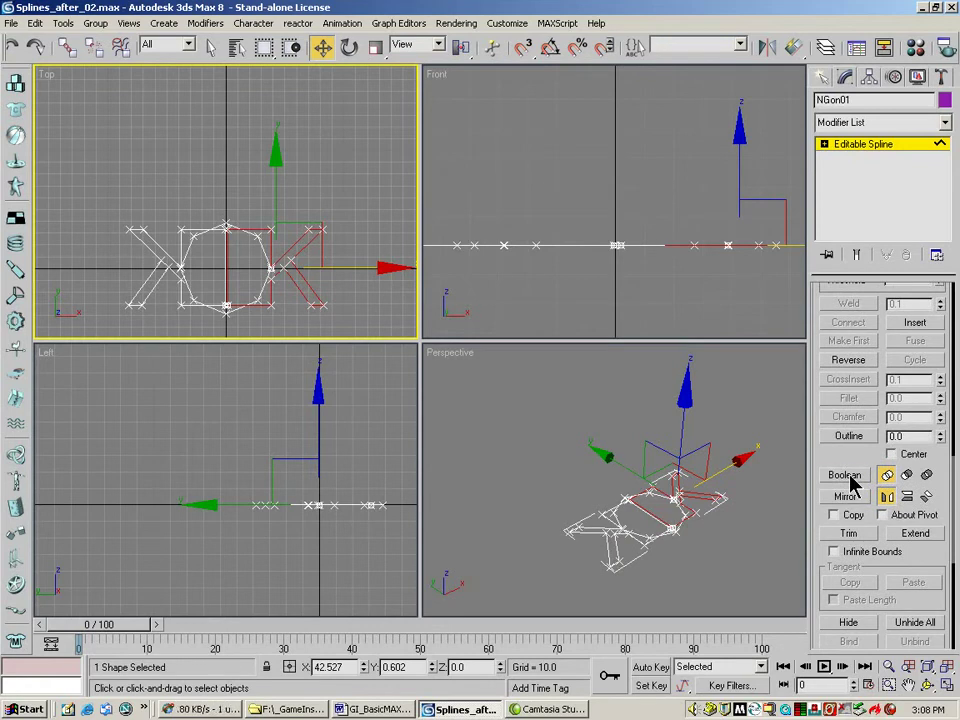
- Boolean-union the right and left K splines into the octagon outline
left_click(845, 476)
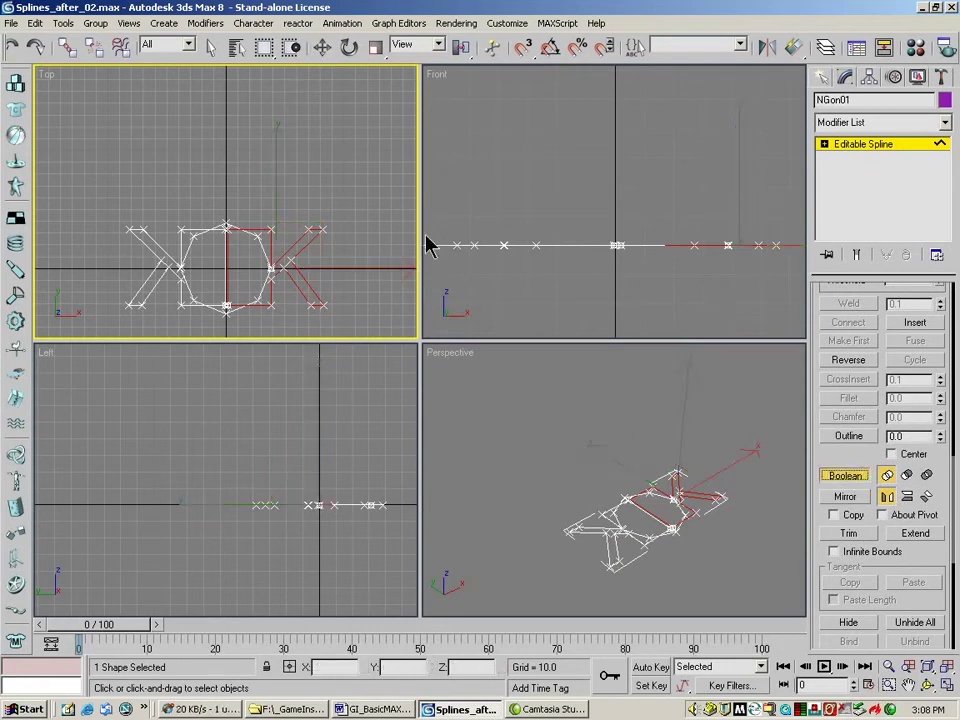
left_click(230, 232)
left_click(207, 227)
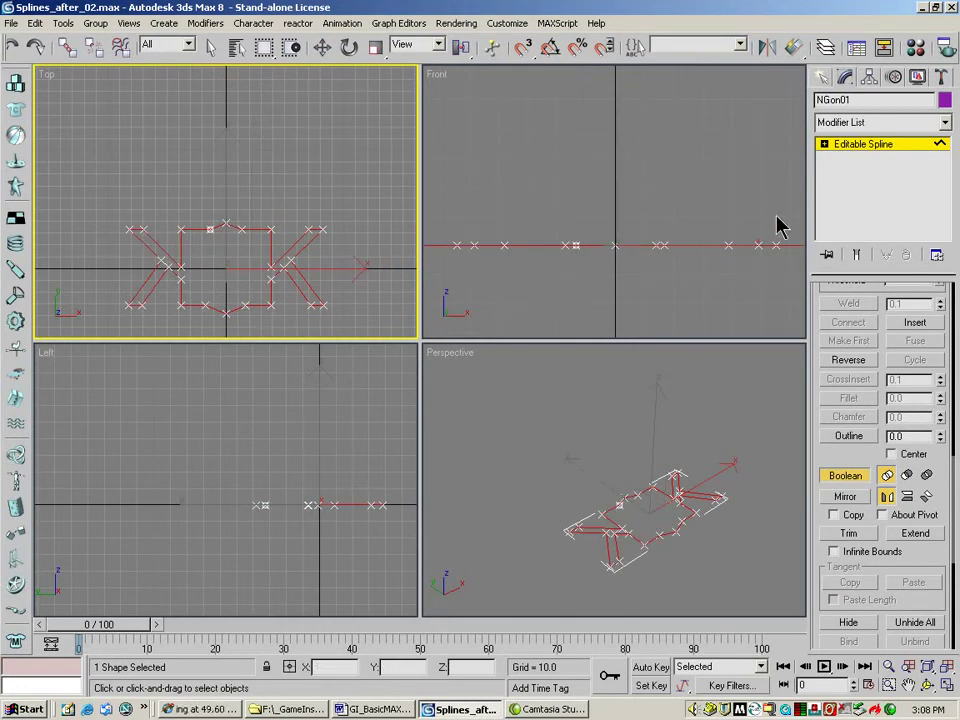
left_click_drag(812, 292, 812, 555)
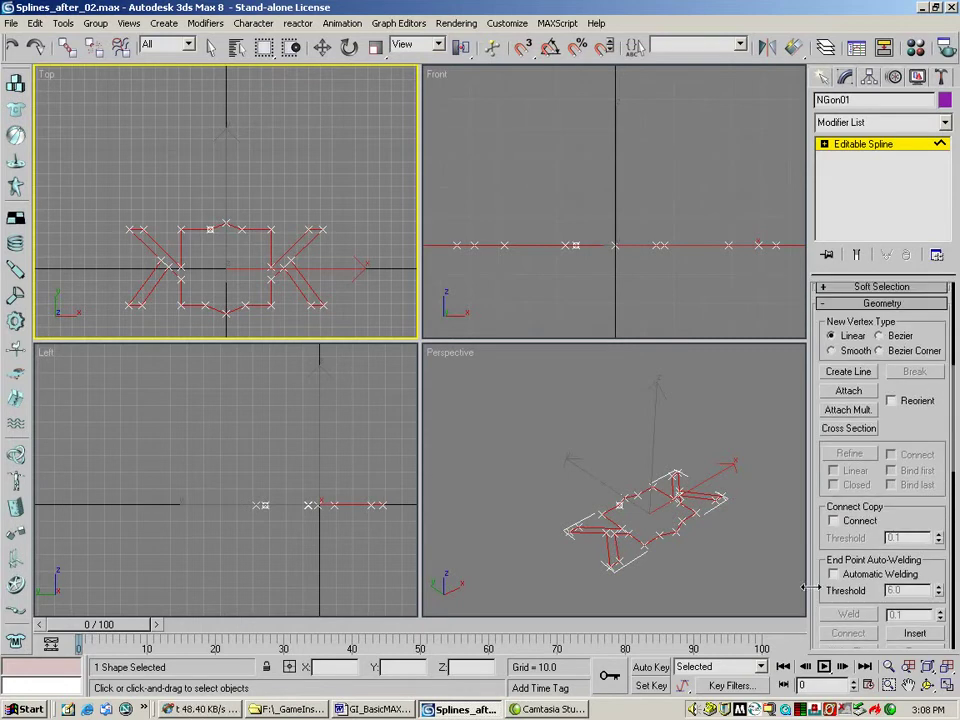
left_click_drag(816, 334, 816, 620)
- Raise the two upper junction vertices and lower four lower junction vertices along Y
left_click(861, 349)
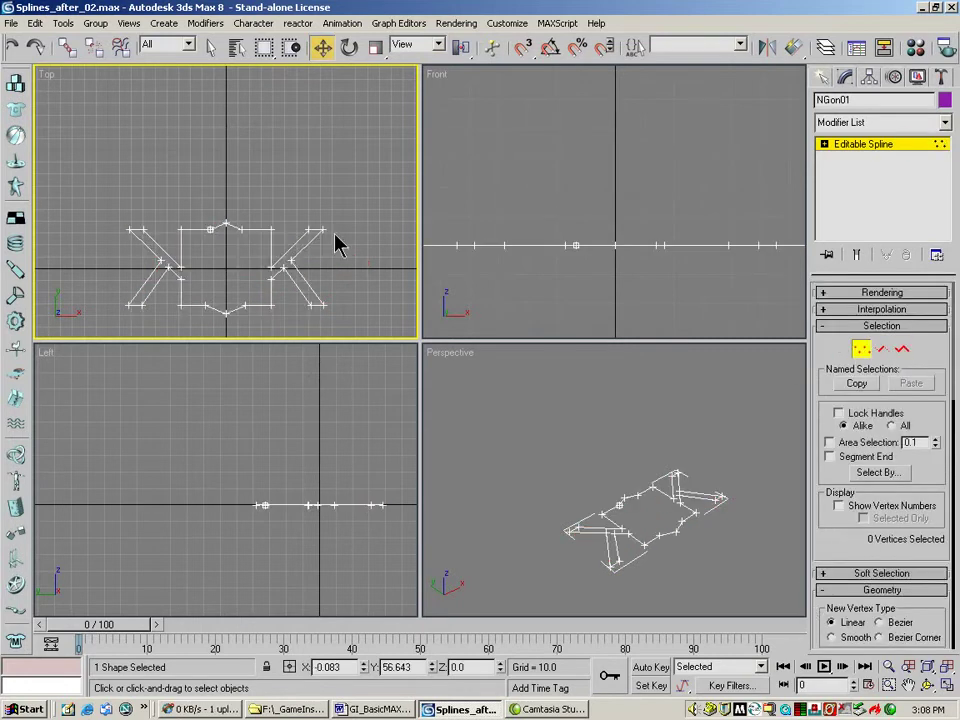
key("w")
left_click(271, 267)
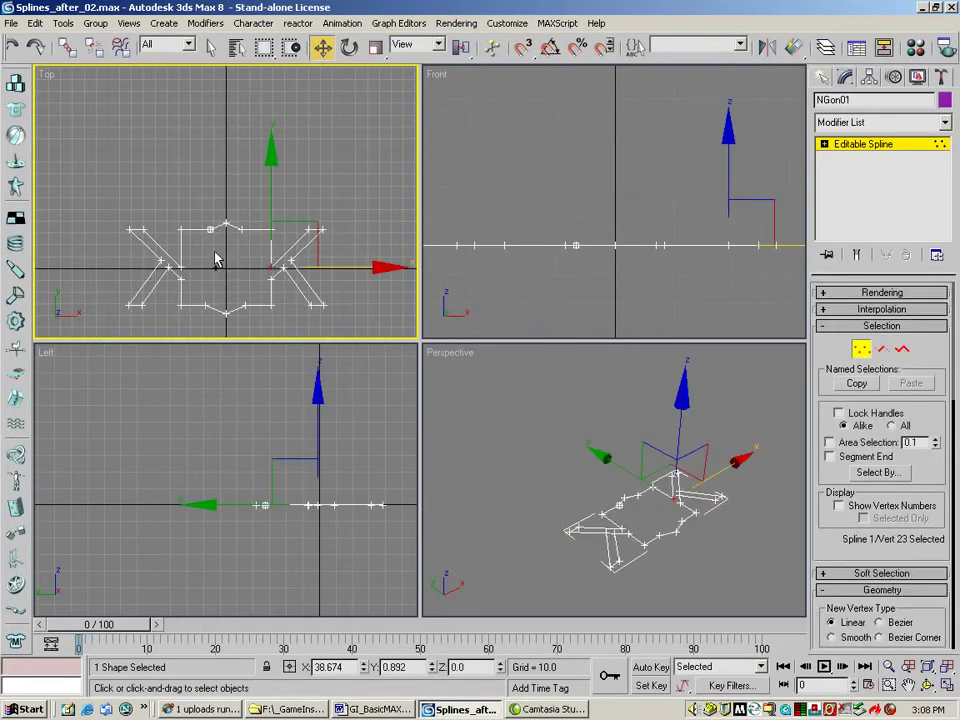
left_click(180, 268, "ctrl")
mouse_move(226, 204)
left_mouse_down()
mouse_move(227, 167)
mouse_move(224, 179)
left_mouse_up()
left_click_drag(259, 260, 289, 294)
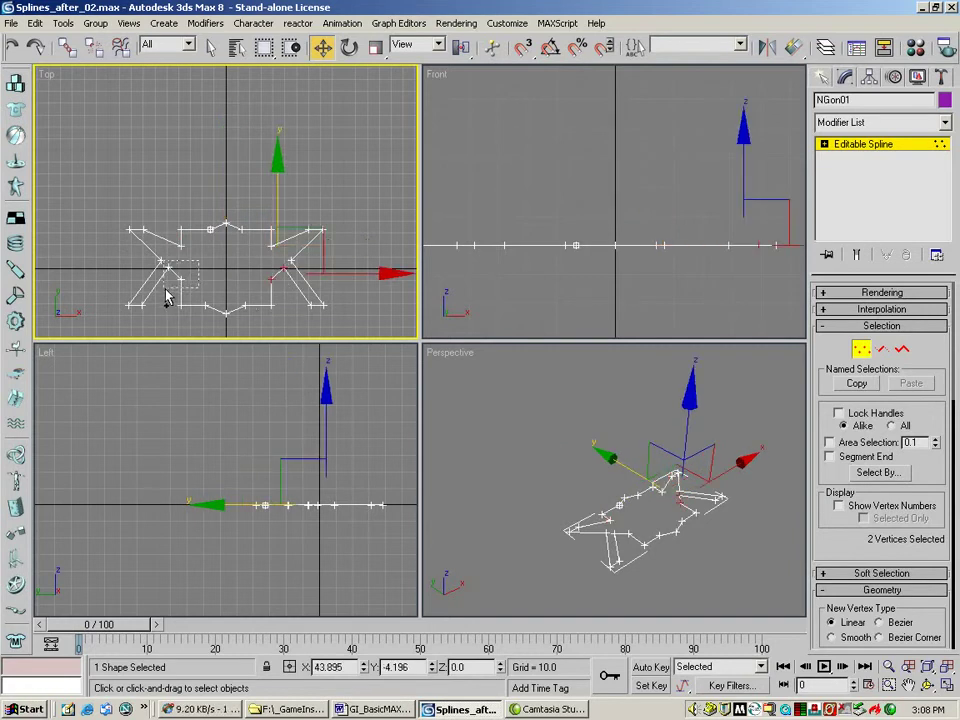
left_click_drag(168, 294, 168, 292, "ctrl")
left_click_drag(228, 198, 227, 206)
left_click(296, 167)
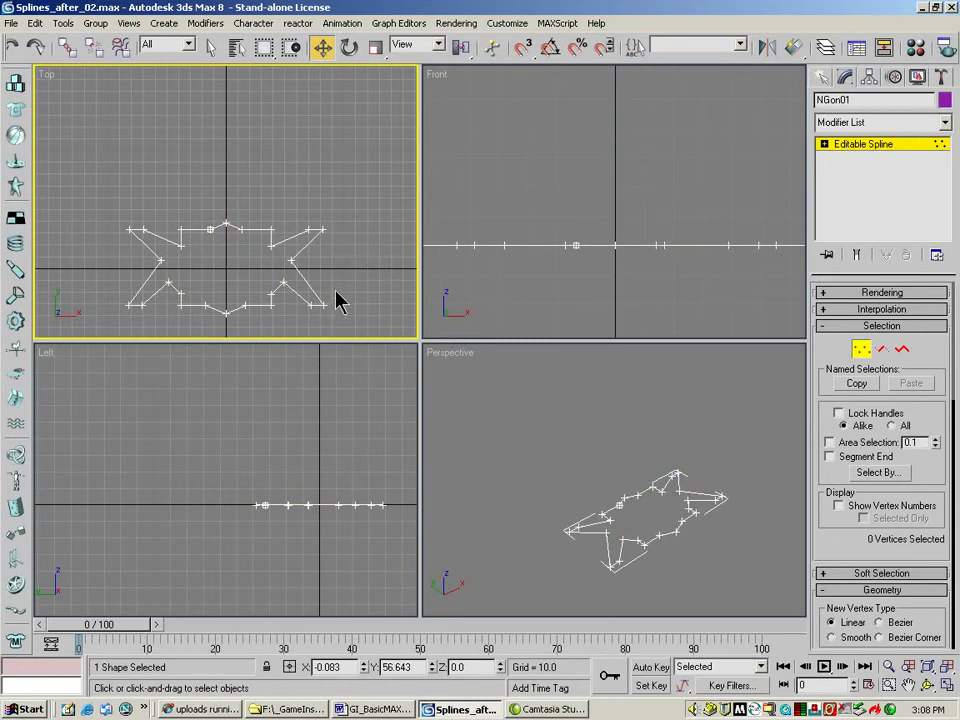
- Convert the merged outline to Editable Poly, zoom in, and select its star-shaped top polygon
right_click(857, 150)
left_click(772, 255)
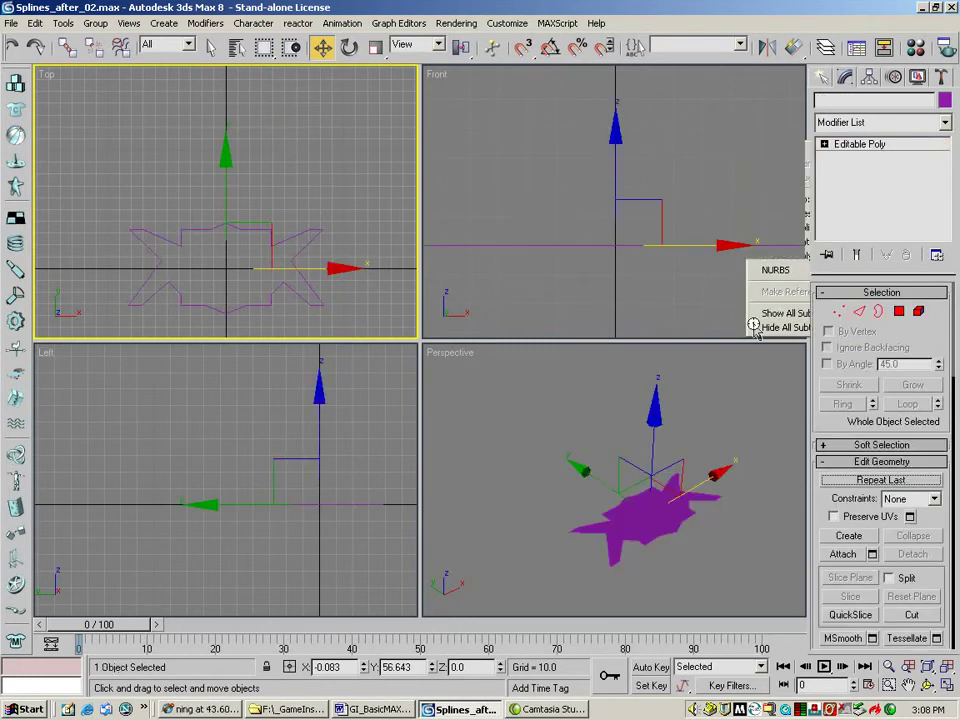
left_click(946, 670)
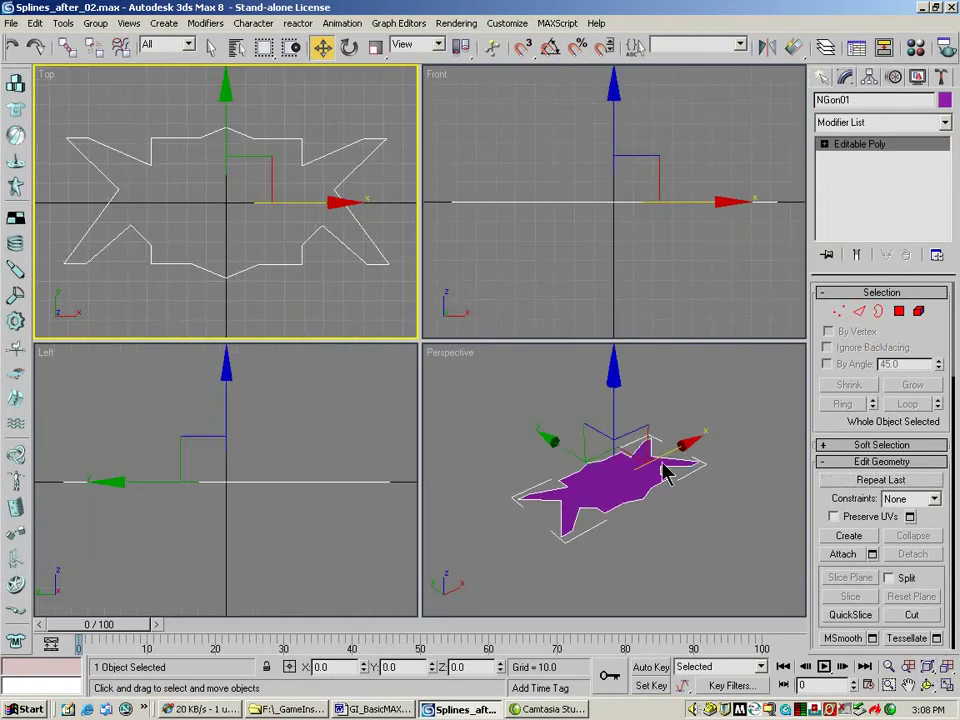
left_click(888, 666)
left_click_drag(580, 575, 615, 489)
left_click(899, 311)
key("w")
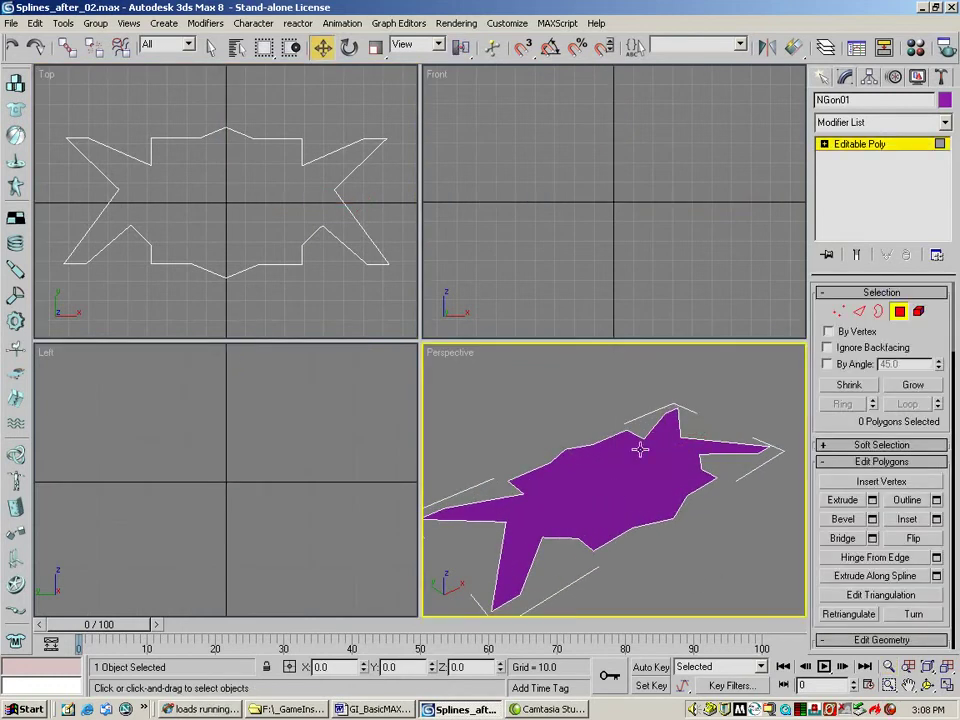
left_click(750, 437)
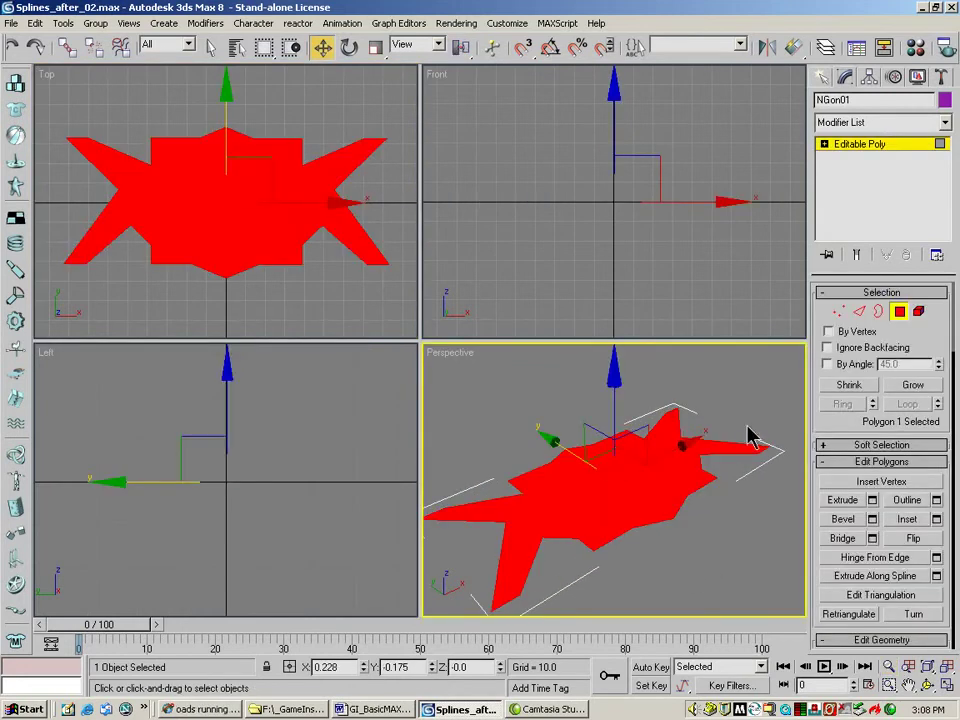
- Bevel the top face straight up 10 units with 0 outline
left_click(872, 519)
left_click_drag(450, 448, 428, 304)
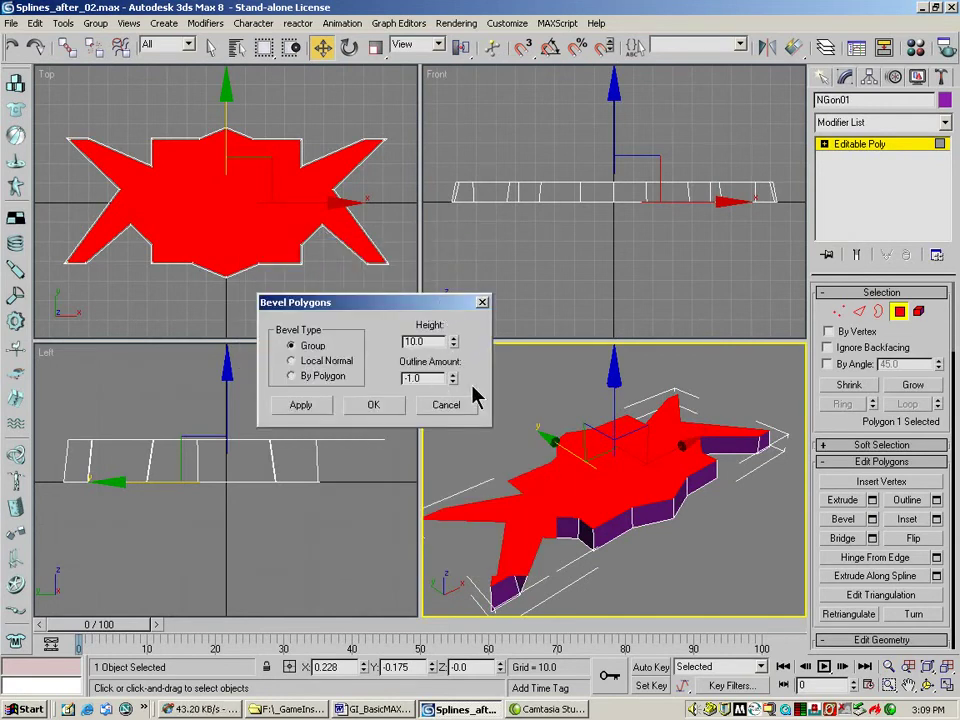
double_click(425, 378)
type("0")
key("Return")
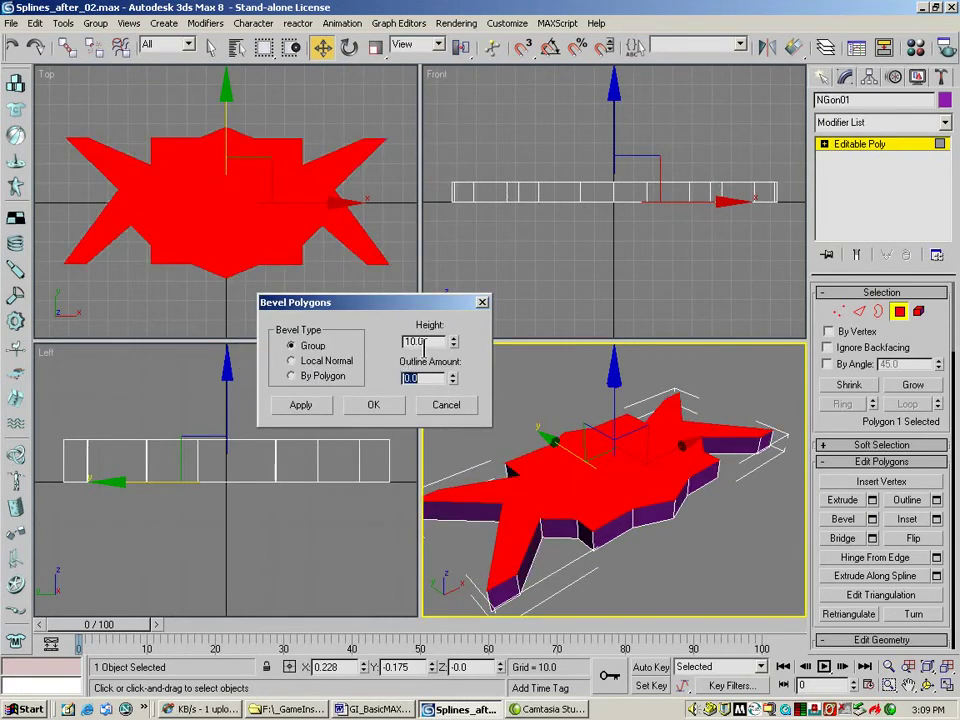
left_click(300, 404)
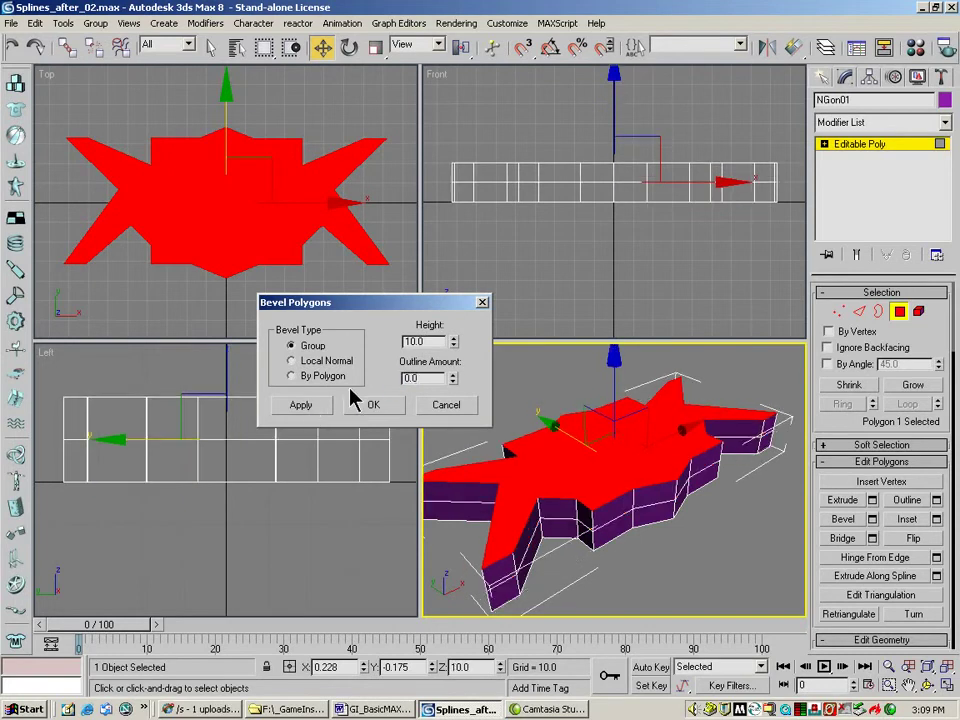
- Inset the top with a -1.84 outline, then raise it 3.874 units
double_click(440, 341)
key("Return")
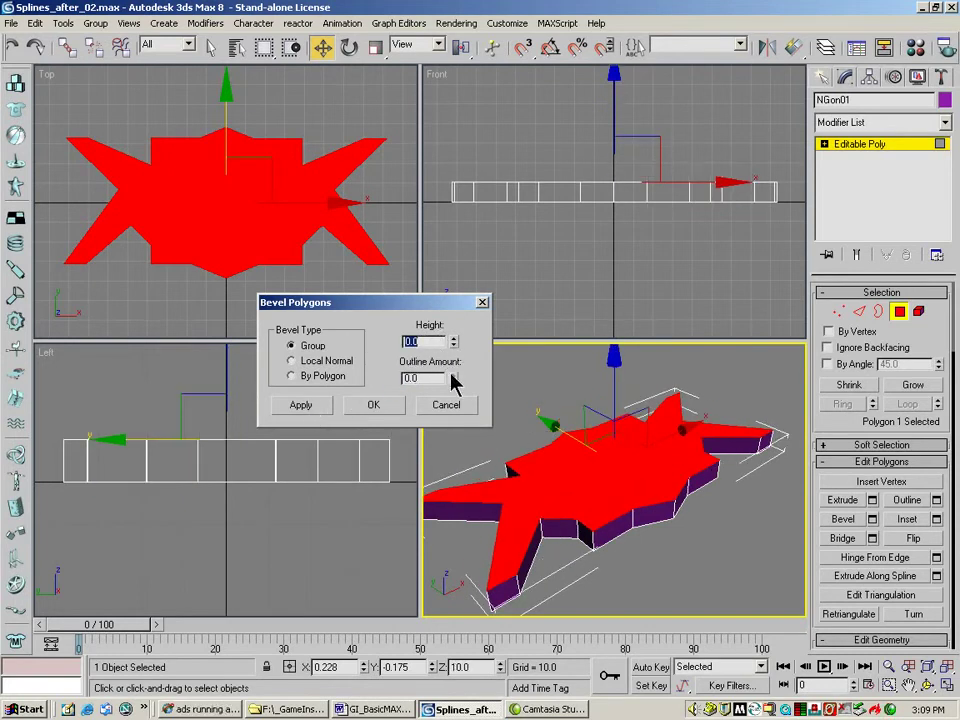
left_click_drag(455, 380, 464, 528)
left_click(314, 405)
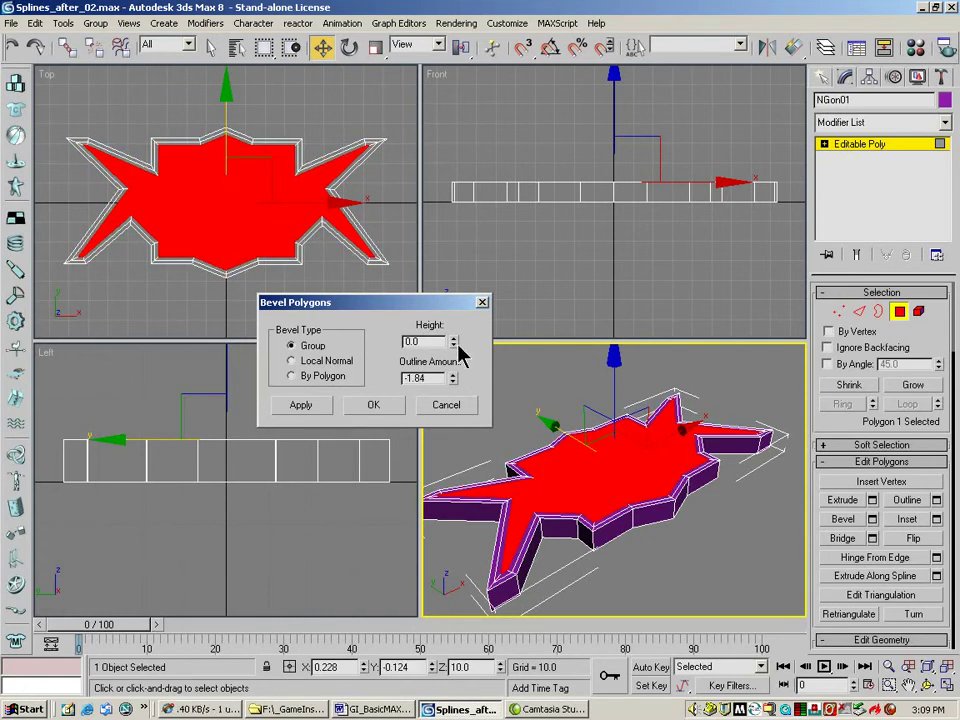
left_click_drag(455, 346, 444, 141)
left_click_drag(456, 343, 445, 367)
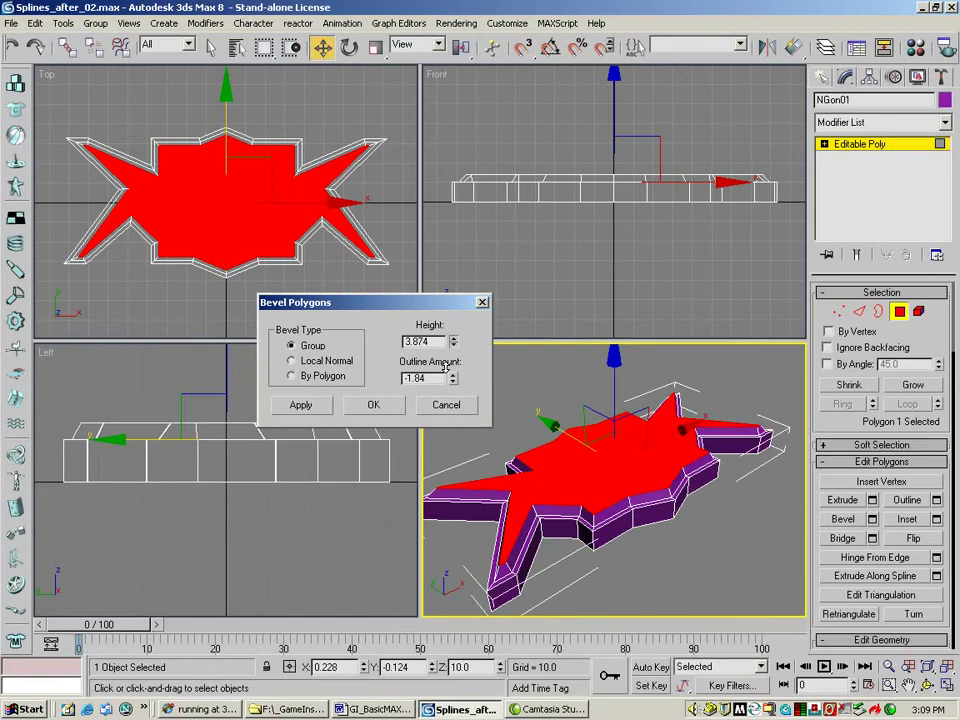
left_click(373, 407)
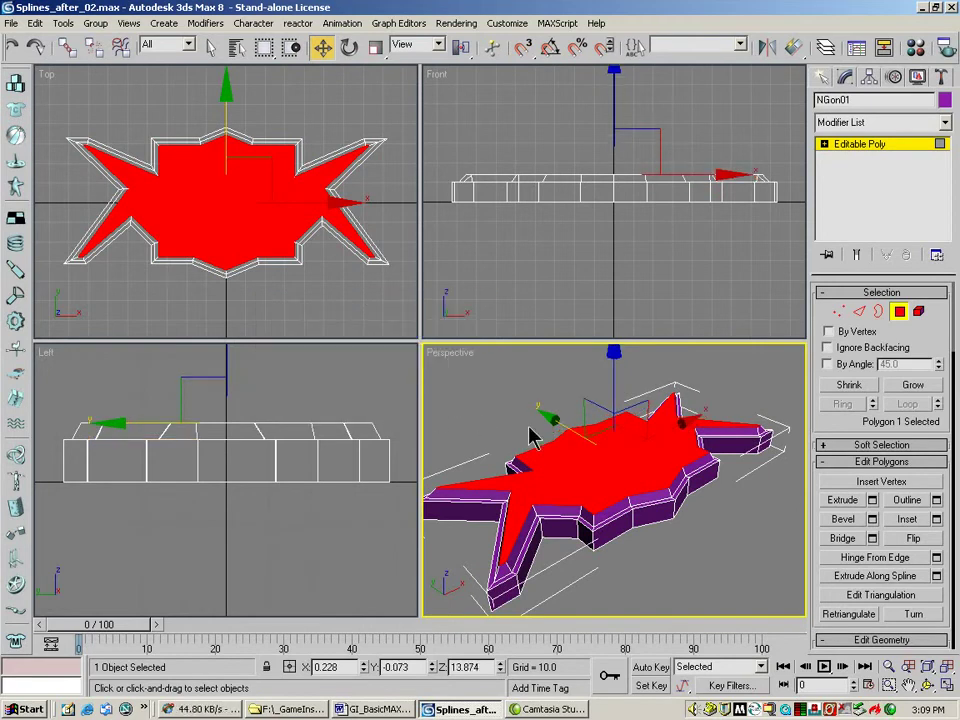
- Select two side faces of the hull and bevel them straight outward to height 12.163
left_click(623, 530)
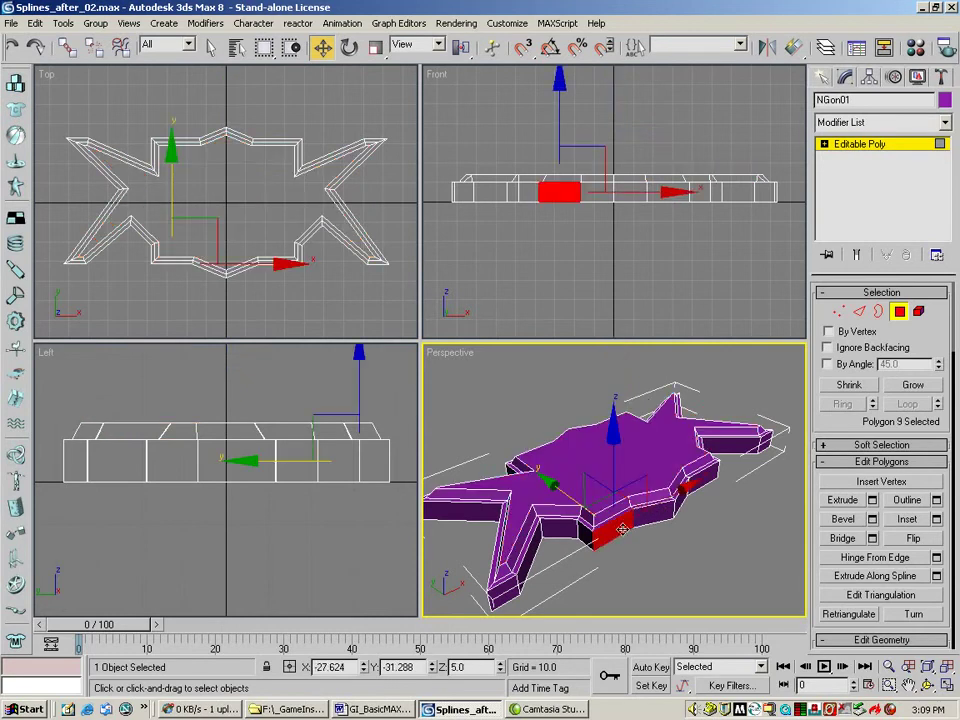
left_click(700, 484, "ctrl")
left_click(872, 519)
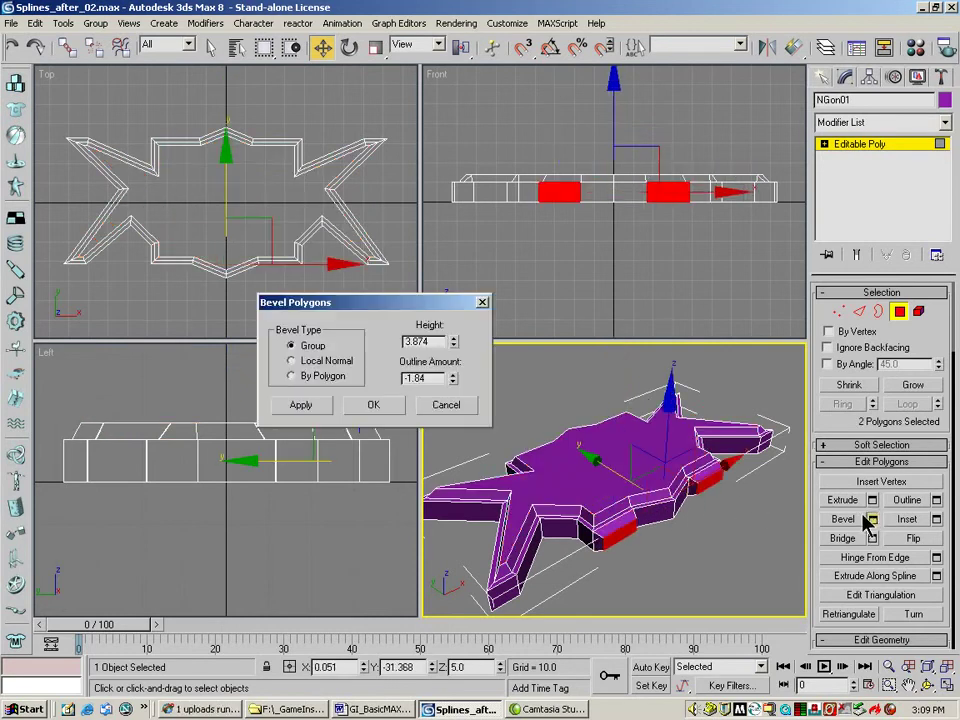
left_click_drag(453, 341, 432, 186)
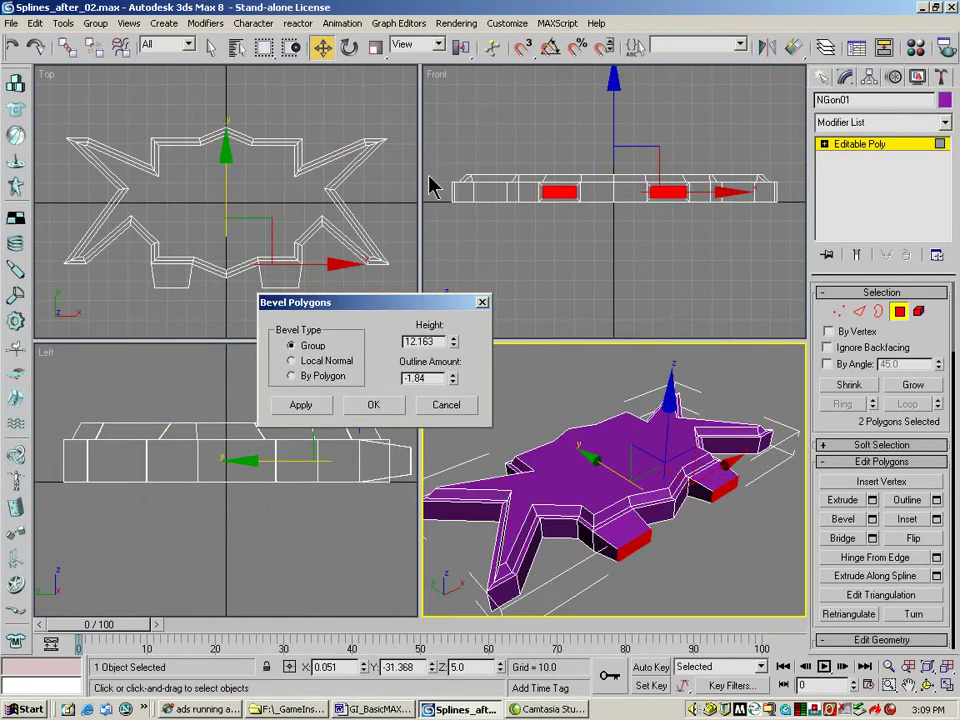
right_click(453, 378)
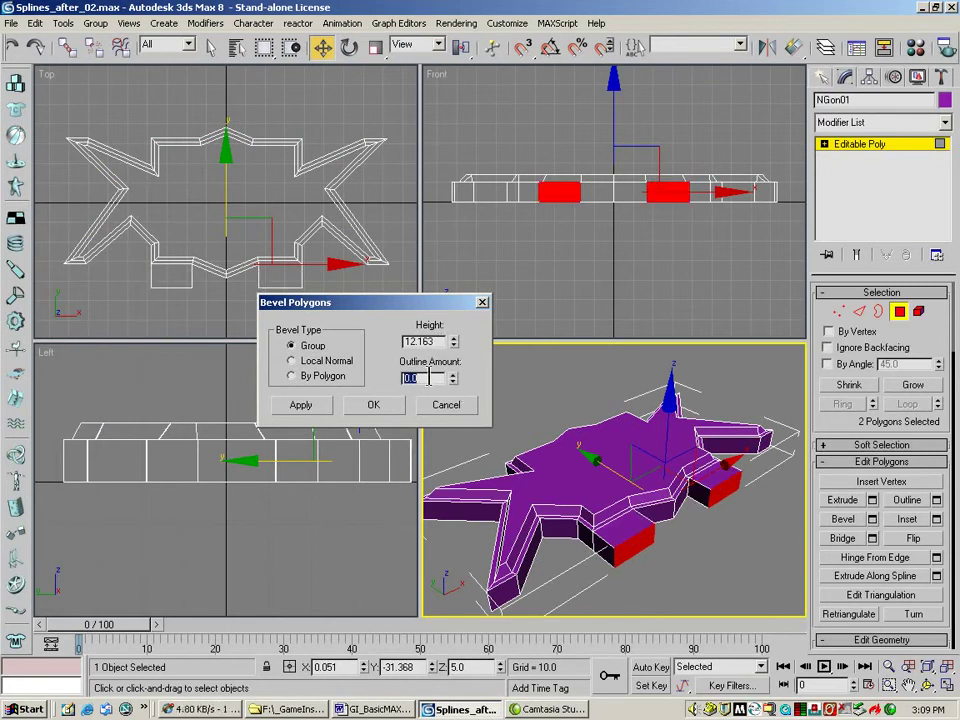
left_click(306, 407)
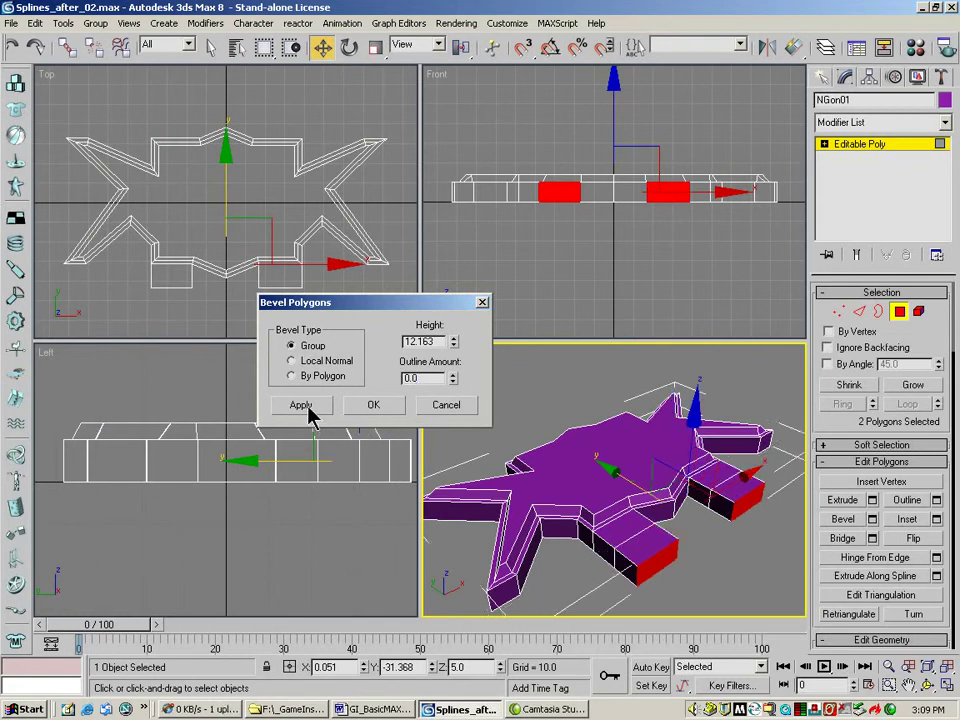
- Inset both side faces with a -2.02 outline at zero height
double_click(436, 345)
type("0")
key("Return")
left_click_drag(453, 378, 462, 549)
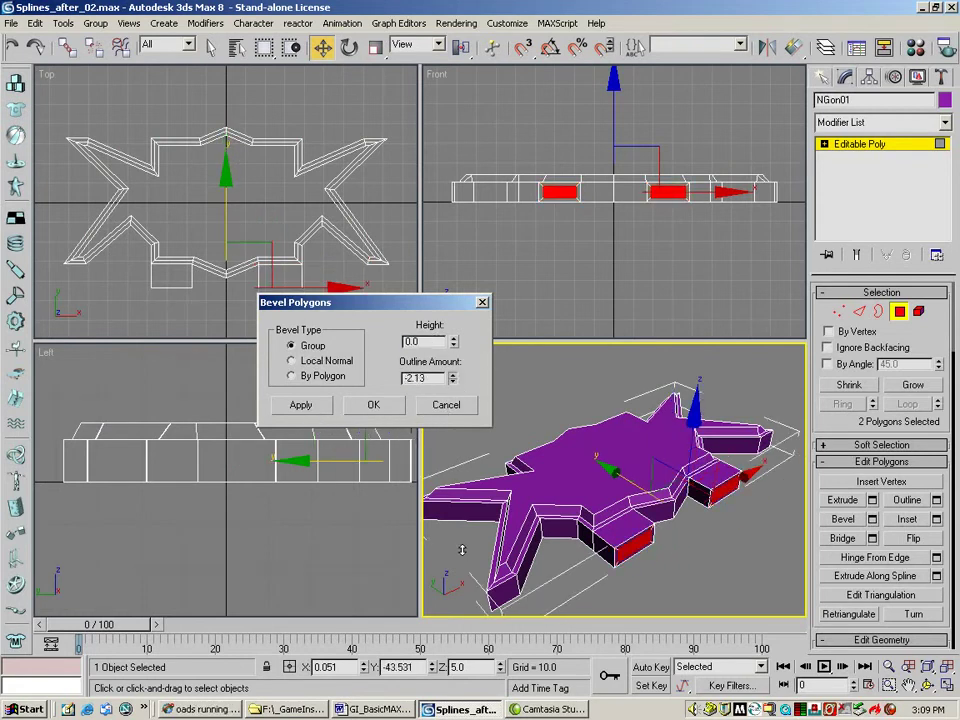
left_click(305, 406)
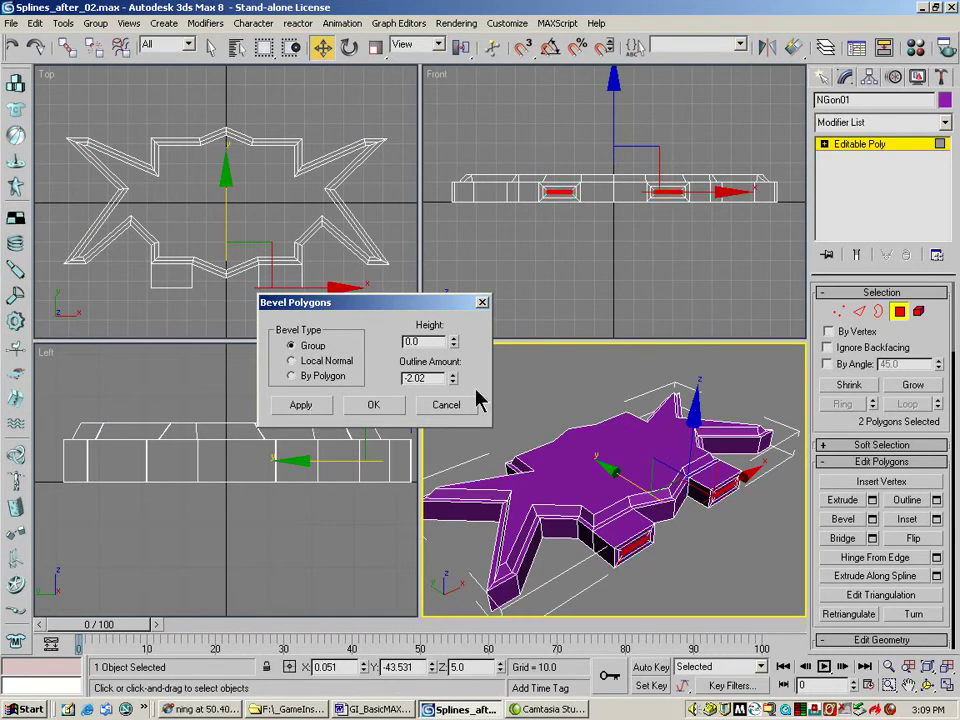
- Extrude the faces 5.87 again, then bevel them 2.876 high with -1.06 outline and accept
double_click(434, 378)
type("0")
key("Return")
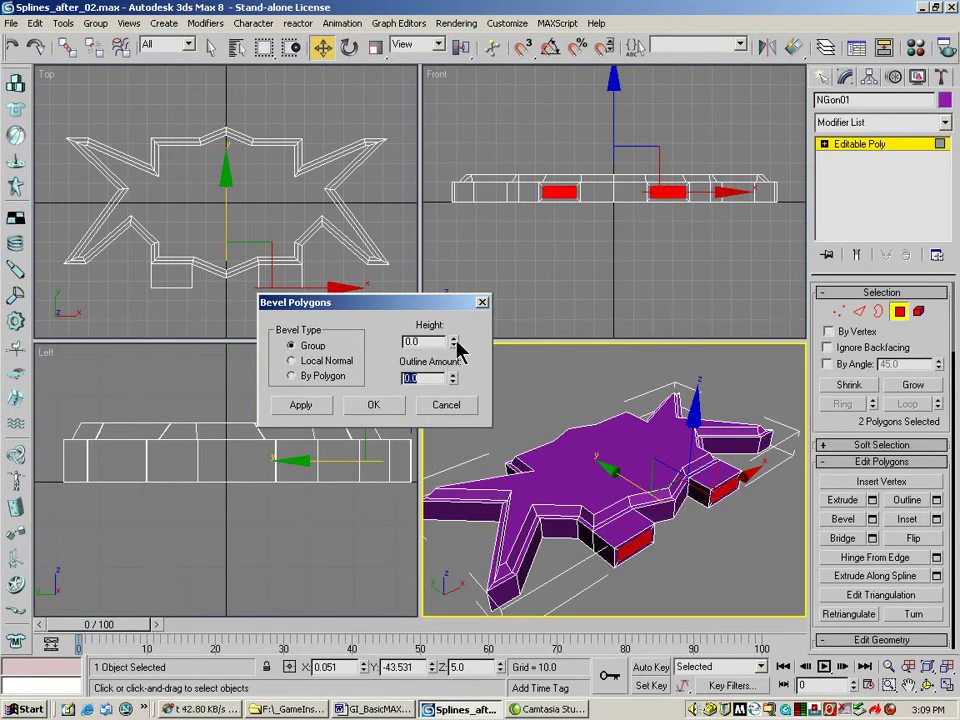
left_click_drag(453, 341, 446, 200)
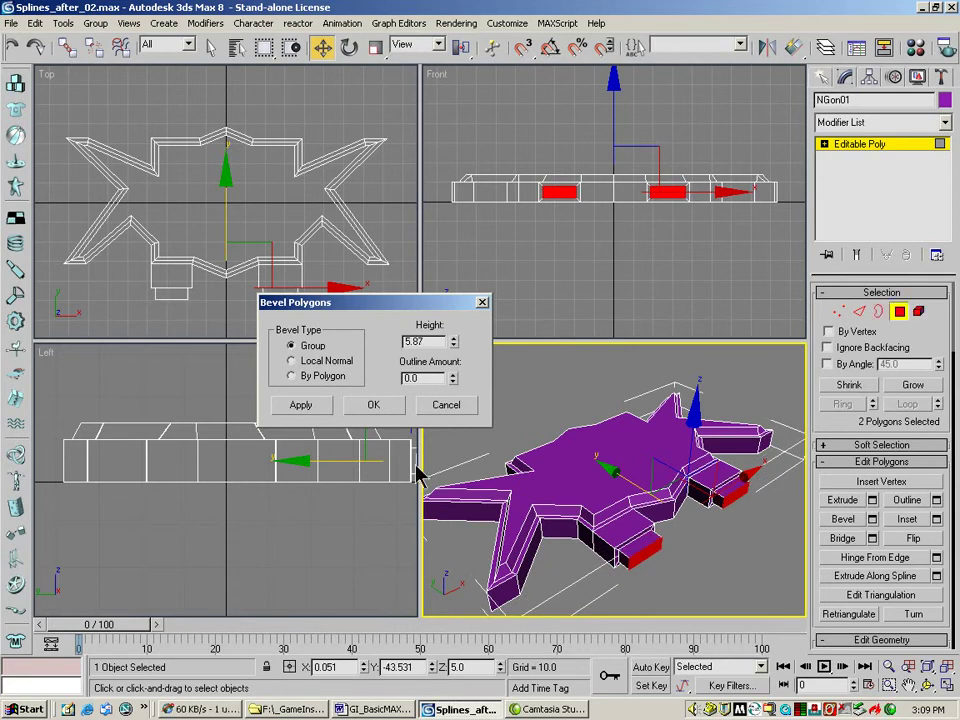
left_click(305, 406)
left_click_drag(453, 343, 480, 420)
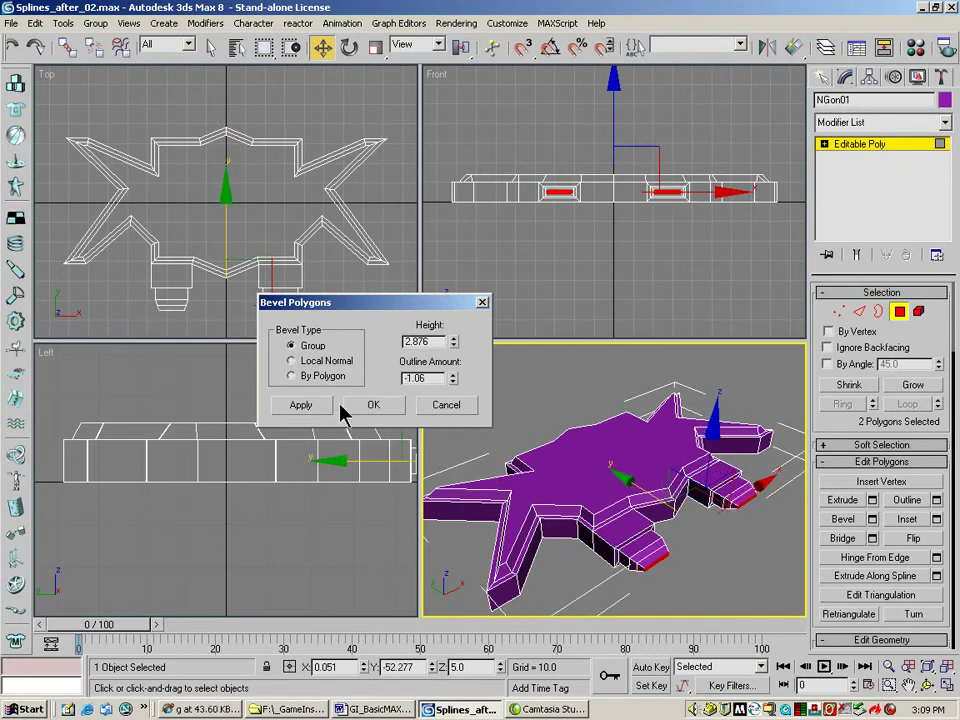
left_click(300, 404)
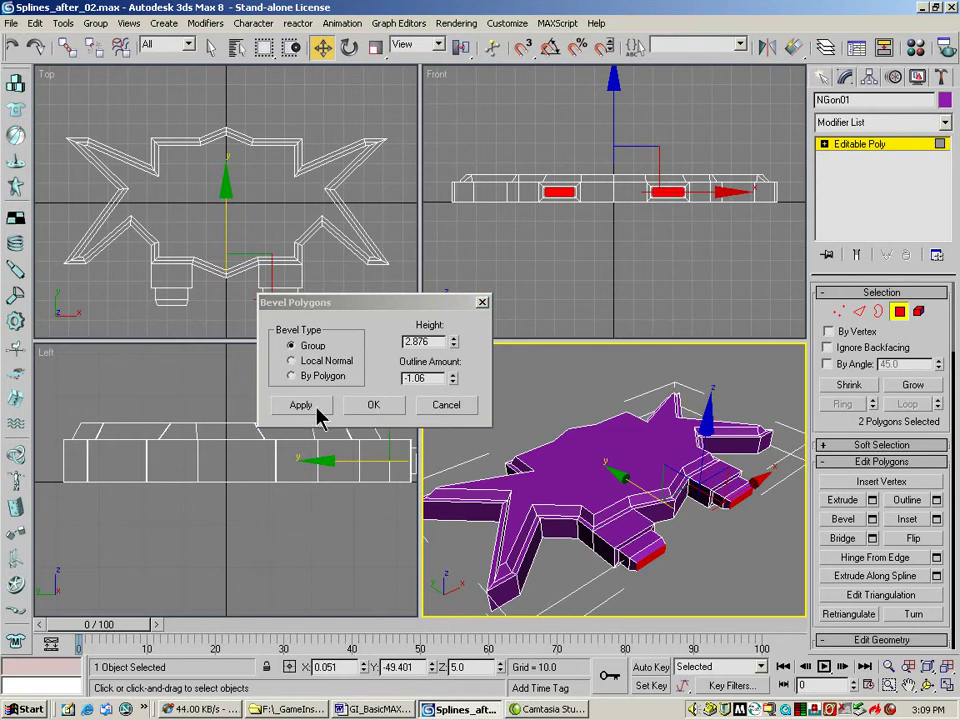
left_click(373, 405)
- Orbit and zoom to a low angle on the hull, then select the two opposite side faces
left_click(928, 686)
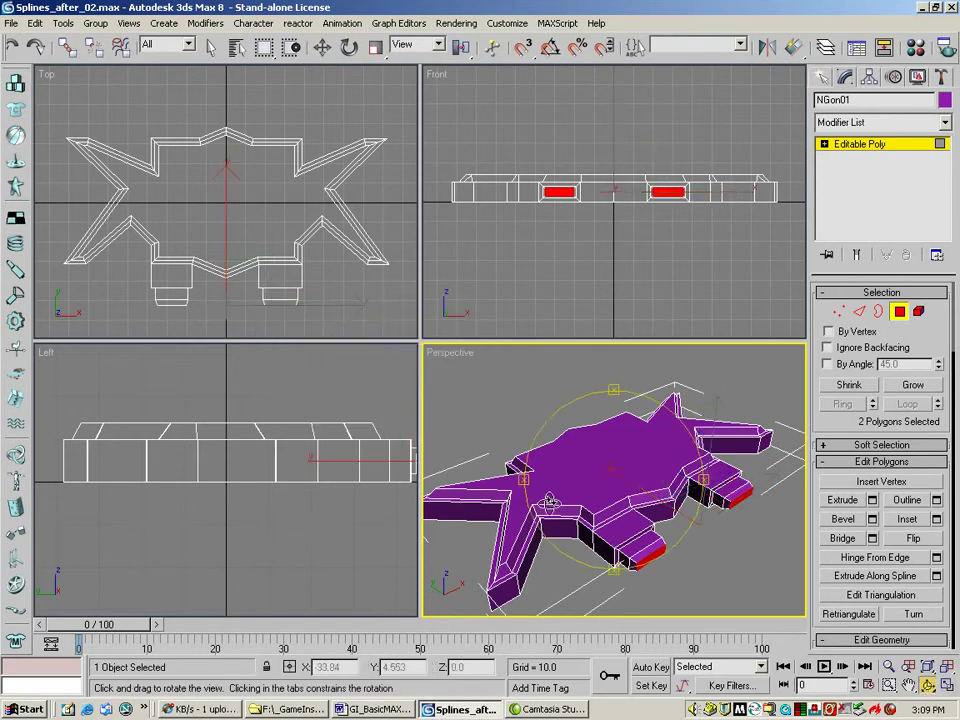
left_click_drag(660, 470, 713, 506)
left_click(887, 667)
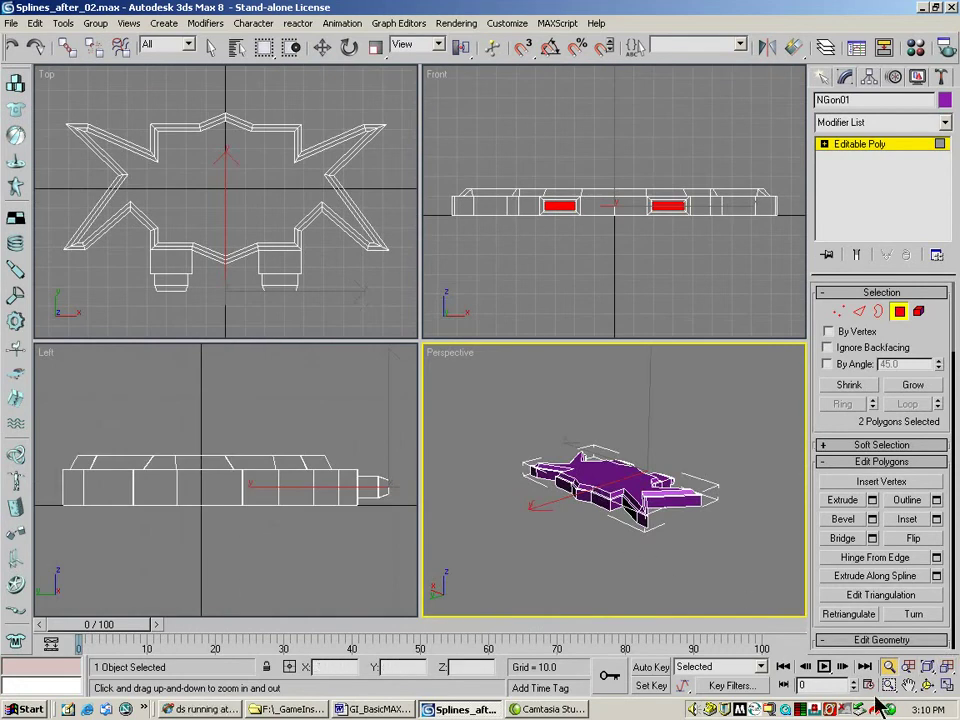
left_click_drag(699, 580, 565, 486)
key("ctrl+r")
left_click(322, 47)
left_click(637, 548)
left_click(529, 506, "ctrl")
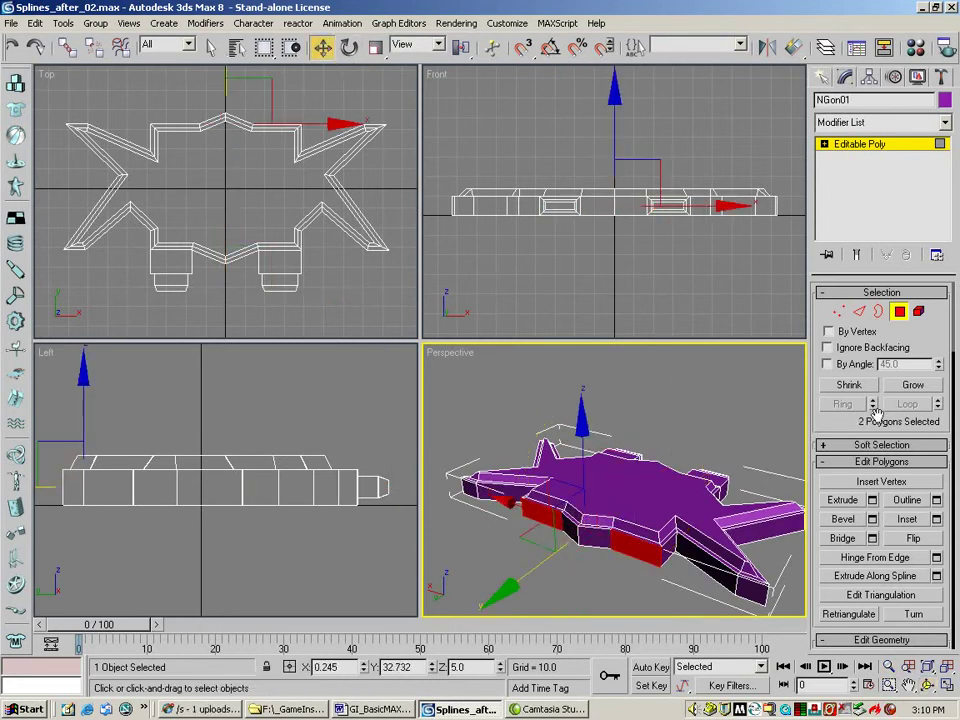
- Bevel the opposite side faces outward, then add an inset outline step
left_click(872, 519)
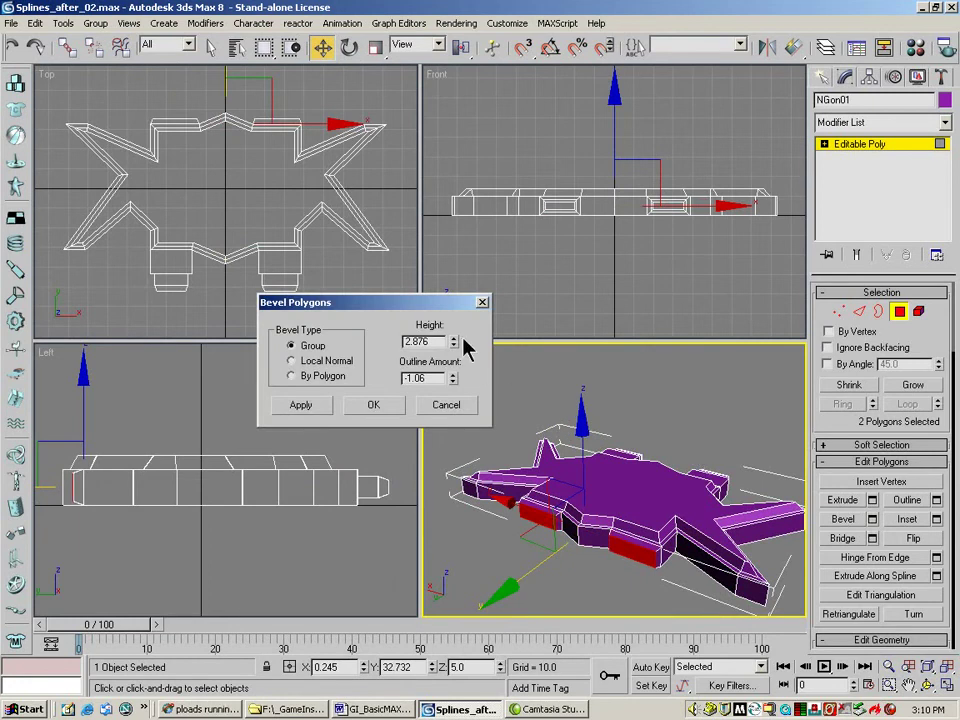
left_click_drag(461, 339, 443, 320)
left_click(300, 406)
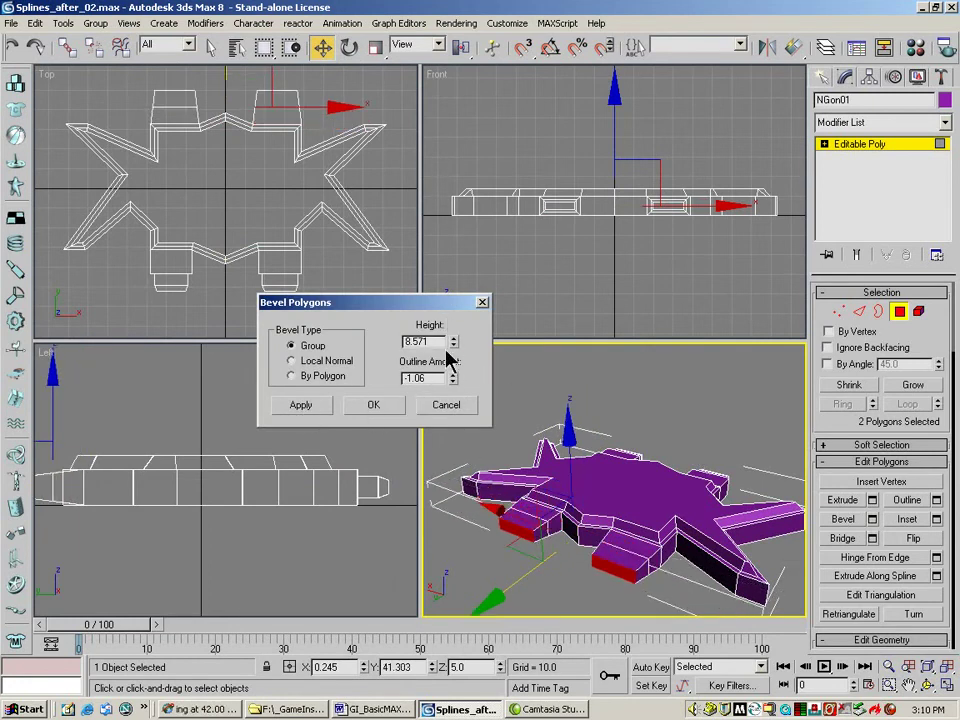
left_click_drag(432, 378, 385, 385)
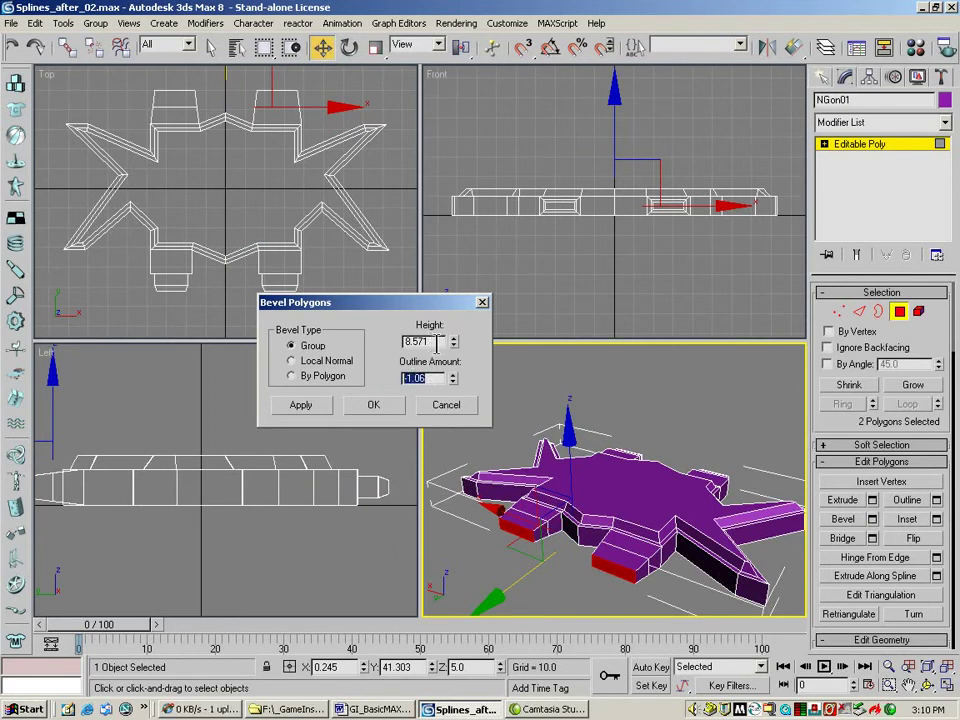
key("shift+Tab")
type("0")
key("Return")
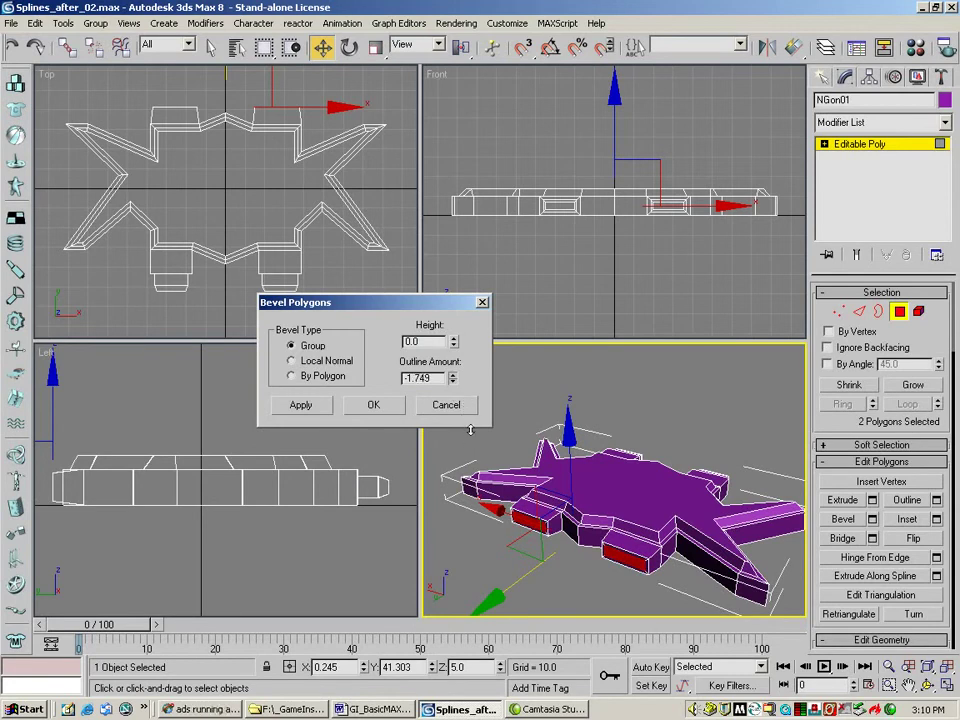
left_click(368, 404)
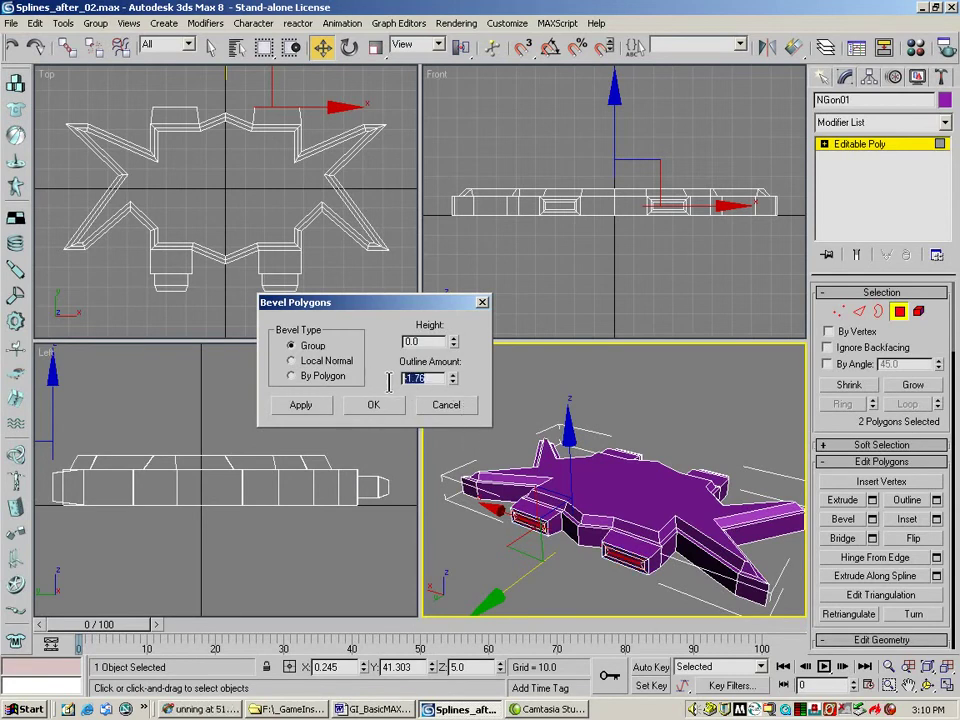
type("0")
- Add raised and outlined bevel steps, finishing at height 6.59 with zero outline, and accept
left_click_drag(453, 341, 418, 39)
left_click(303, 404)
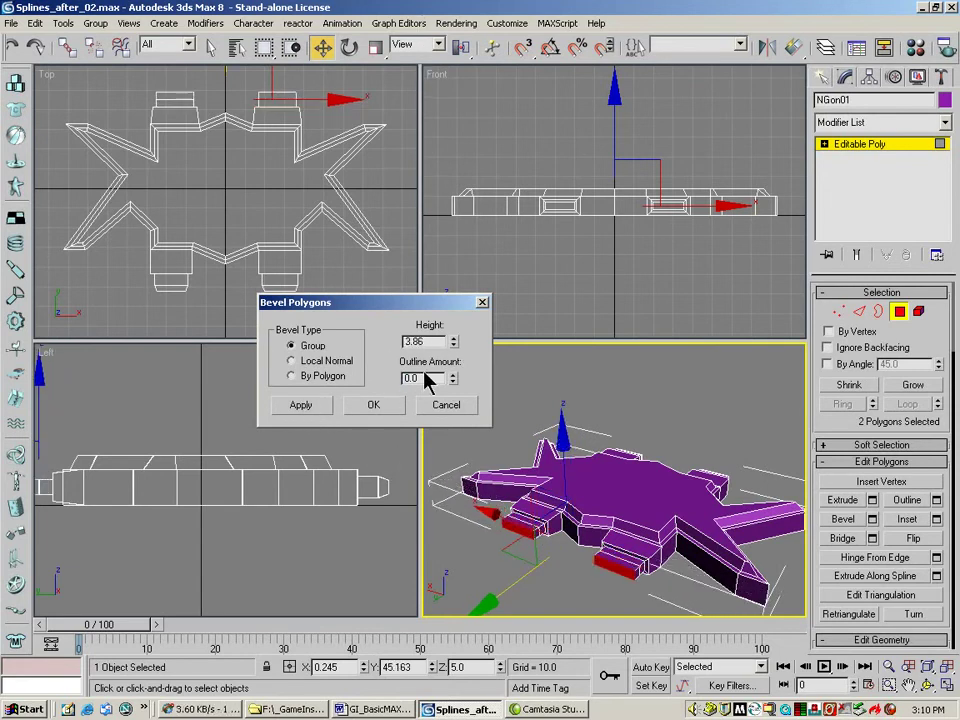
type("0")
key("Return")
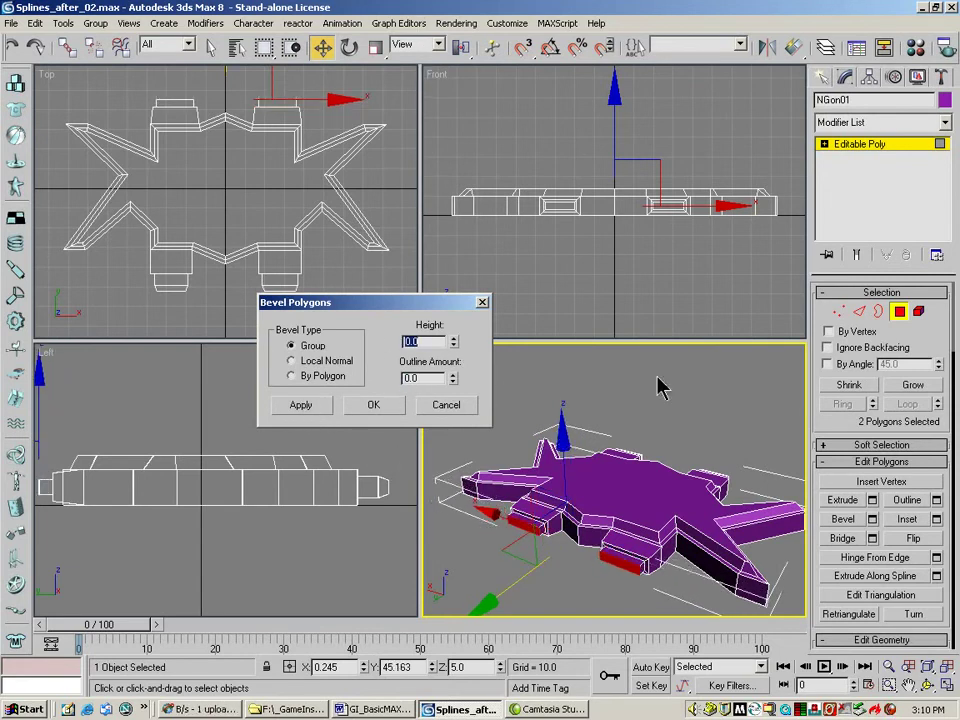
left_click_drag(452, 378, 449, 286)
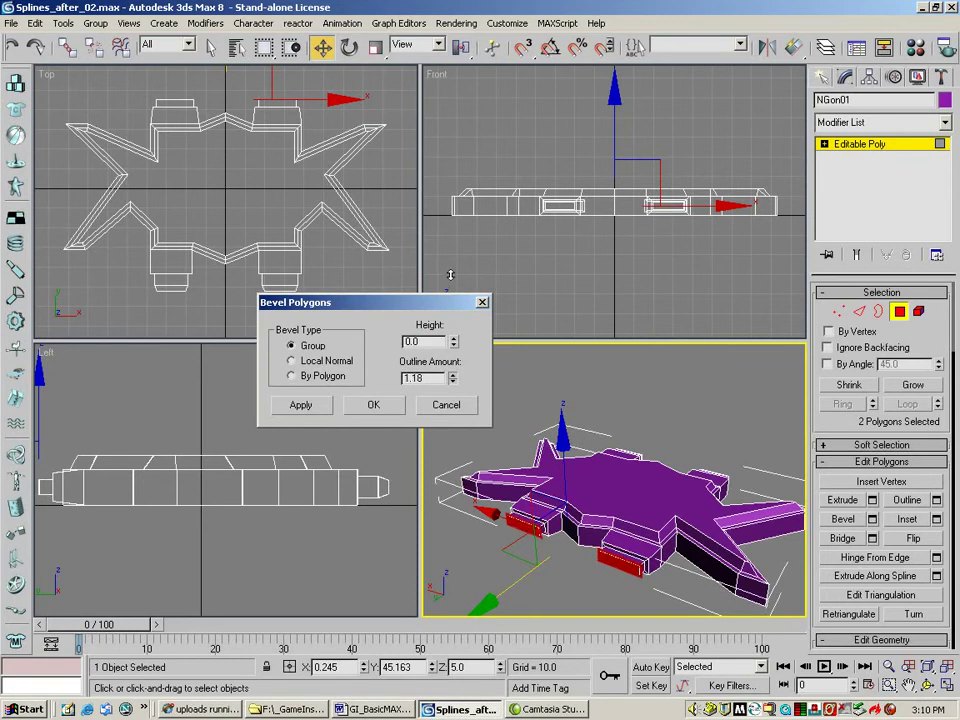
left_click(318, 404)
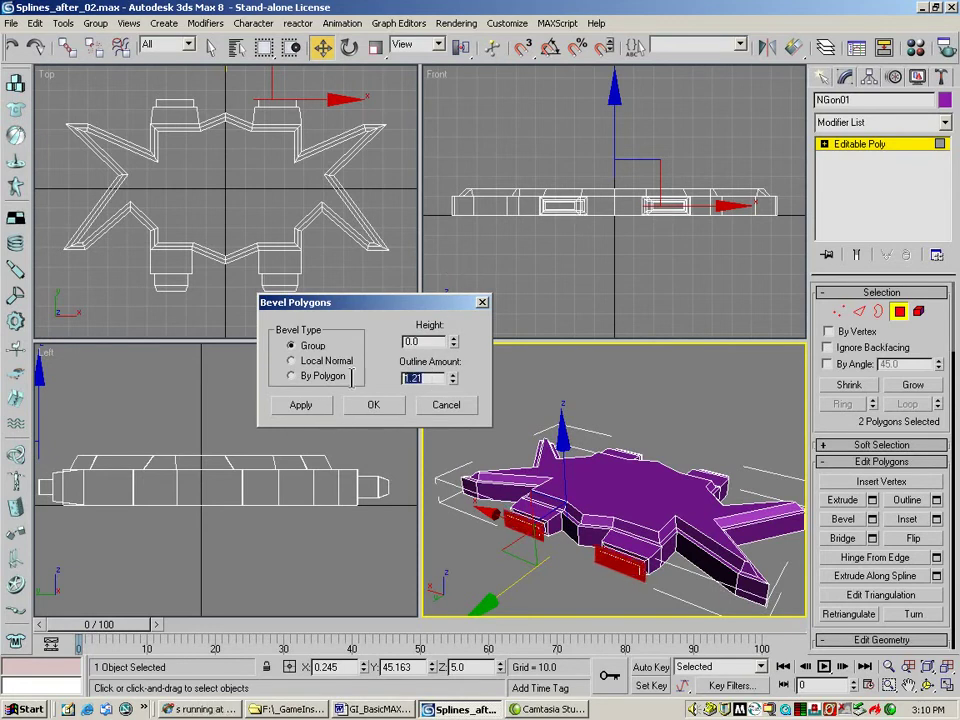
key("Return")
left_click_drag(455, 344, 484, 570)
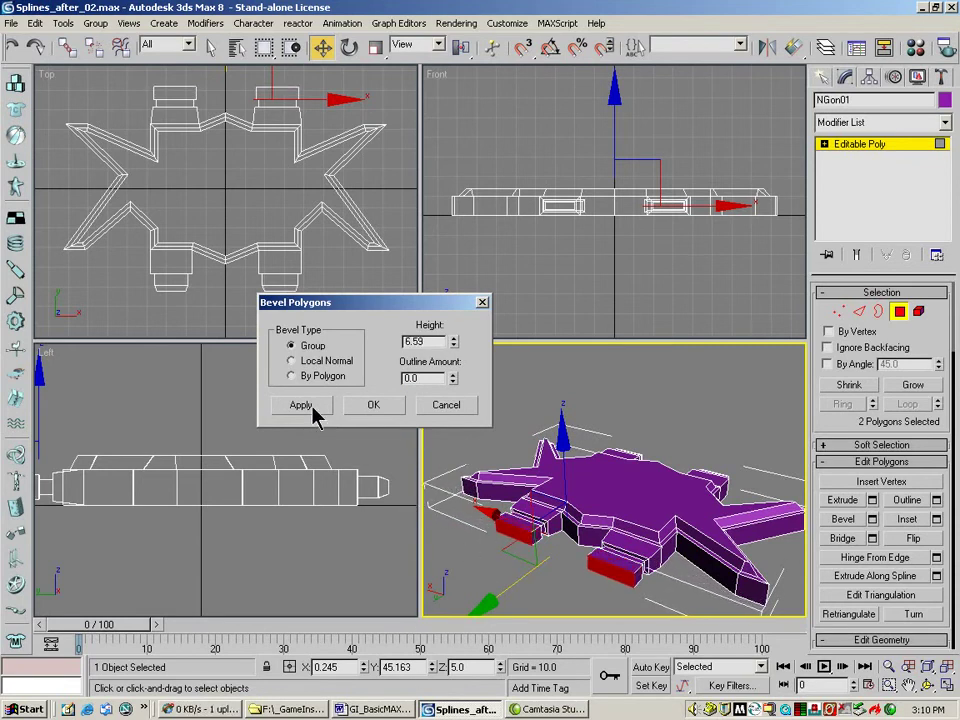
left_click(388, 408)
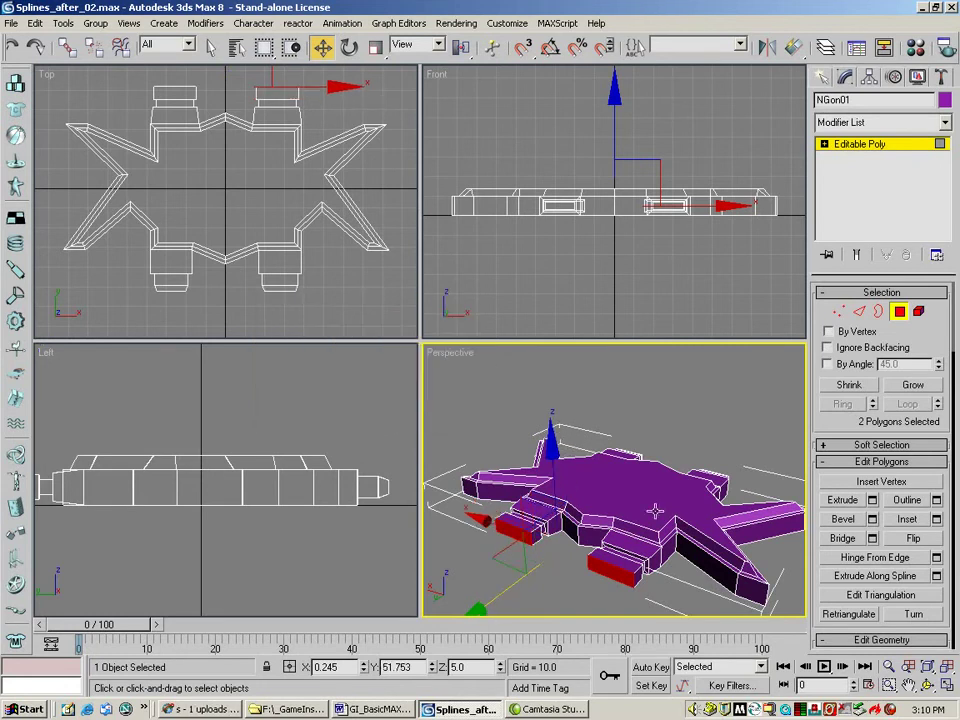
- Maximize and zoom the Perspective view, select the star-shaped top polygon, and orbit around it
left_click(928, 685)
left_click_drag(600, 500, 561, 523)
left_click(888, 666)
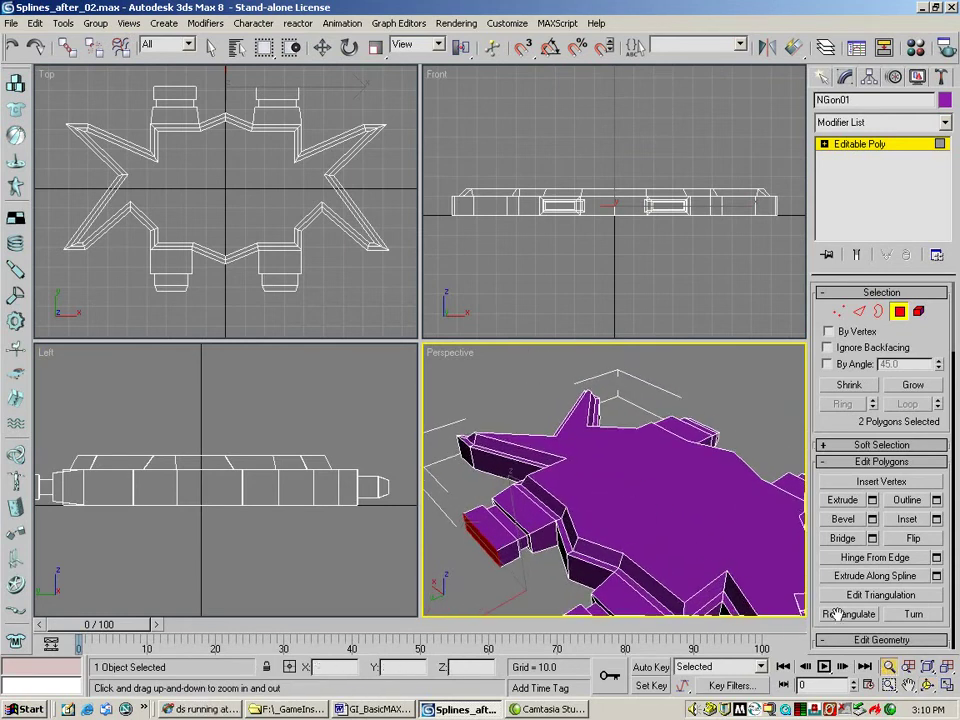
left_click(947, 686)
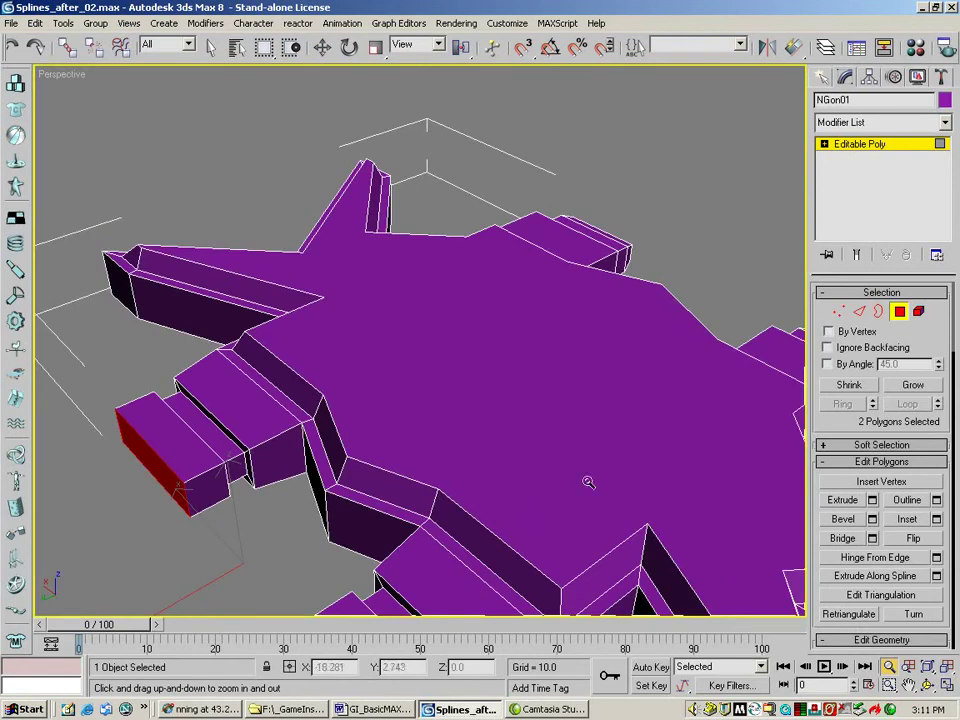
scroll(561, 398, "down", 4)
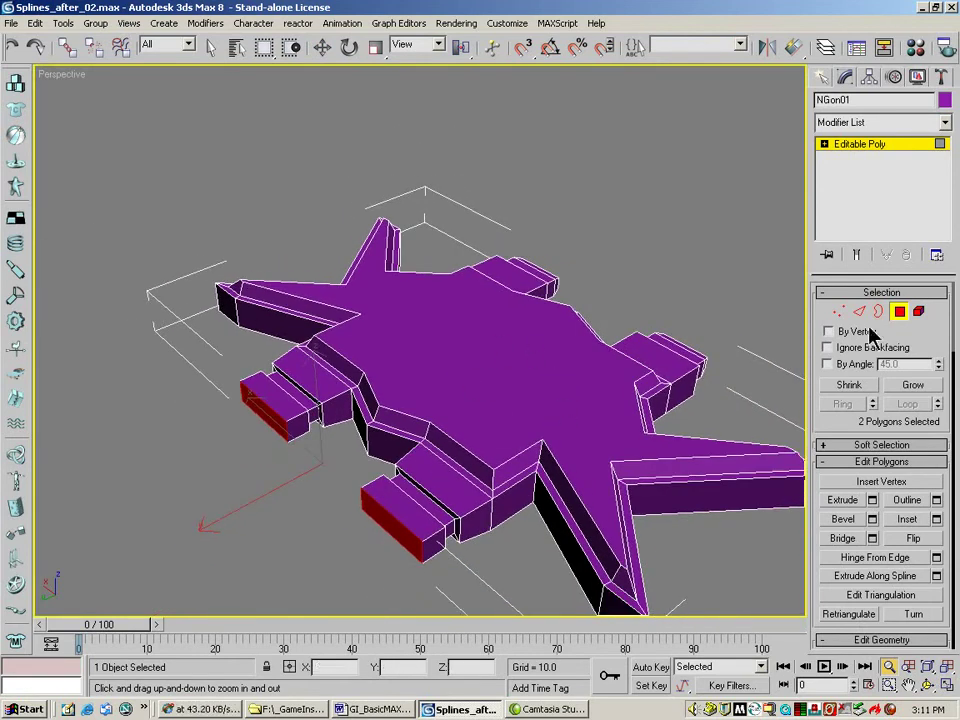
left_click(322, 47)
left_click(420, 369)
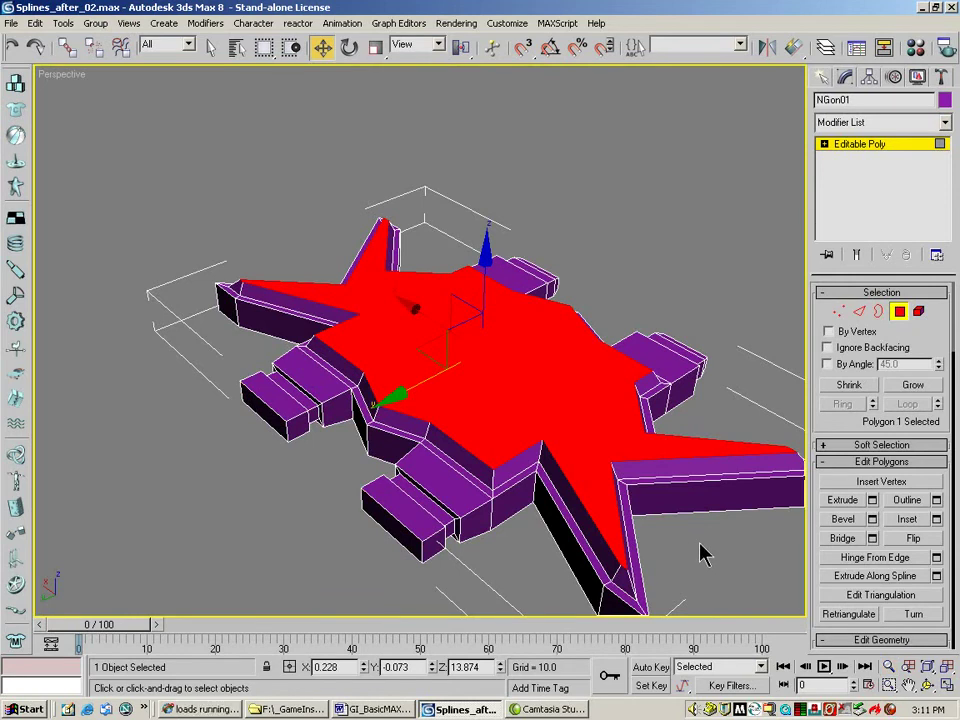
left_click(928, 686)
left_click_drag(328, 300, 486, 422)
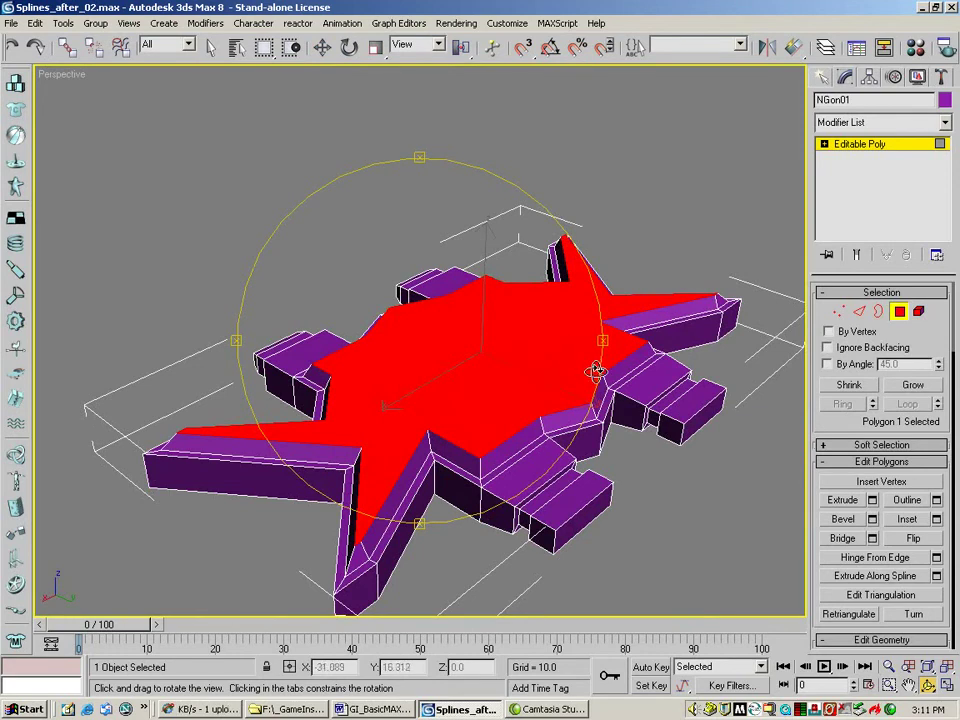
- Delete the star-shaped top polygon and activate Create in Edit Geometry
key("Delete")
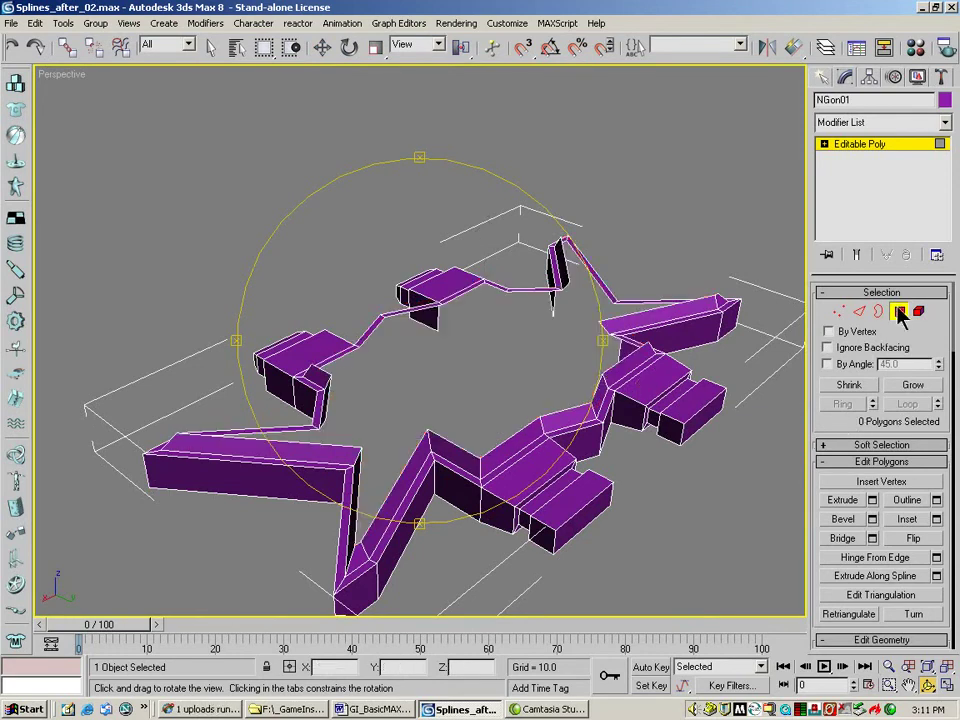
left_click_drag(858, 421, 840, 300)
left_click_drag(822, 547, 816, 421)
left_click(849, 461)
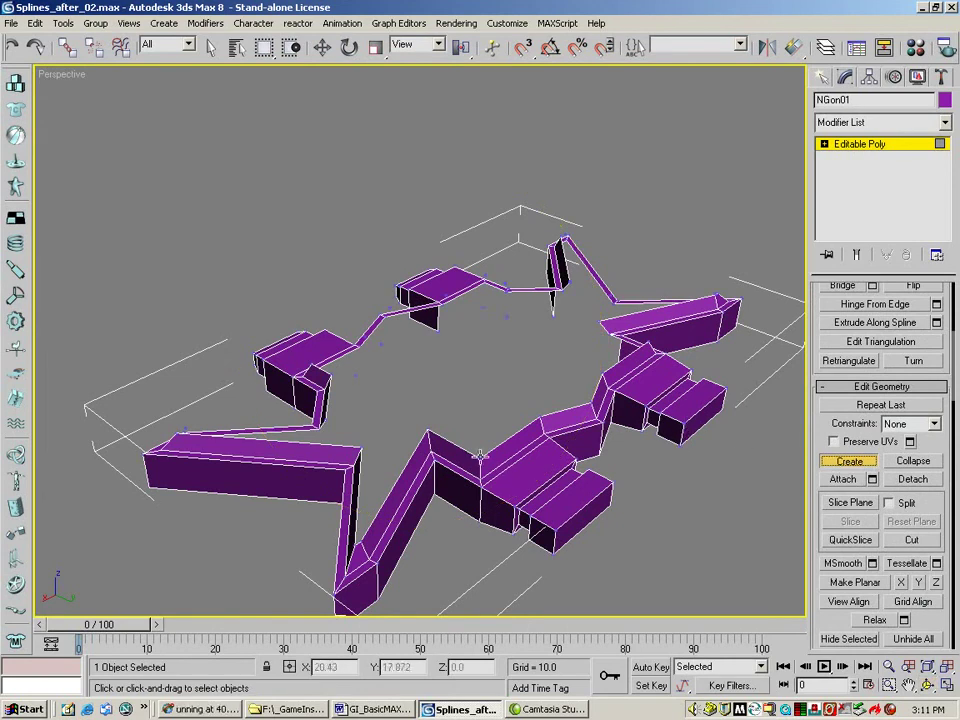
- Cancel a first polygon attempt and orbit to view the open top from another side
left_click(430, 430)
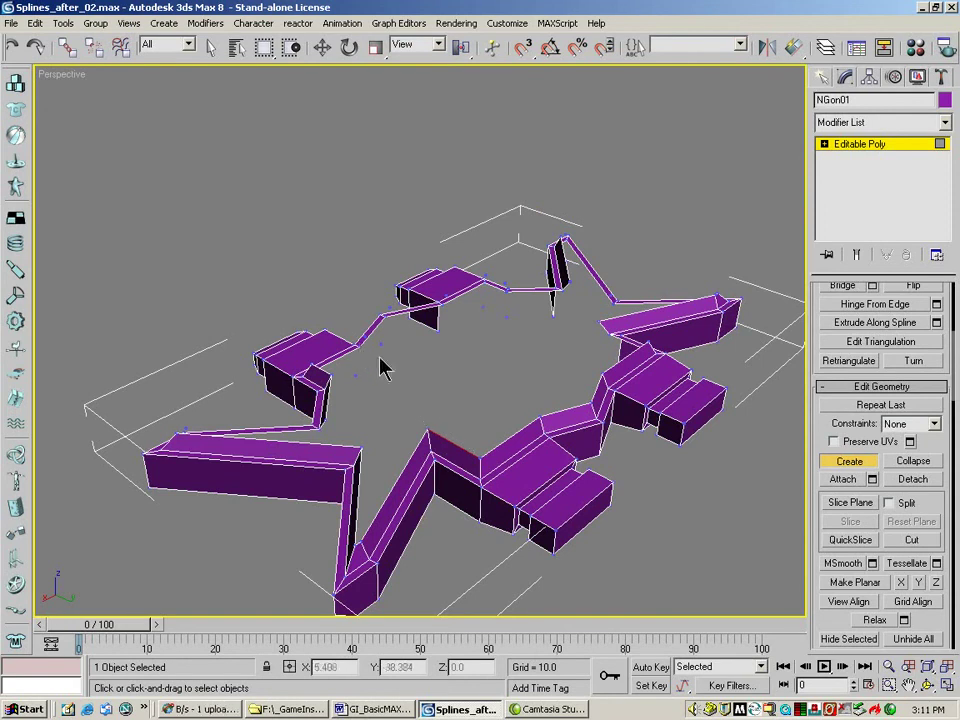
right_click(516, 412)
left_click(926, 686)
left_click_drag(364, 289, 498, 290)
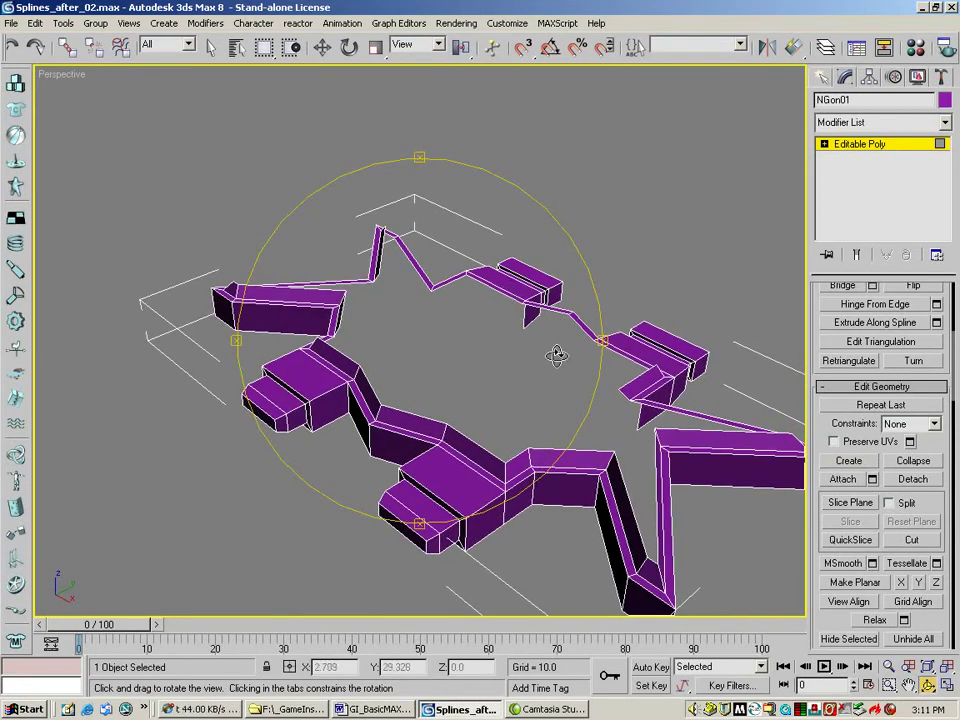
key("alt+x")
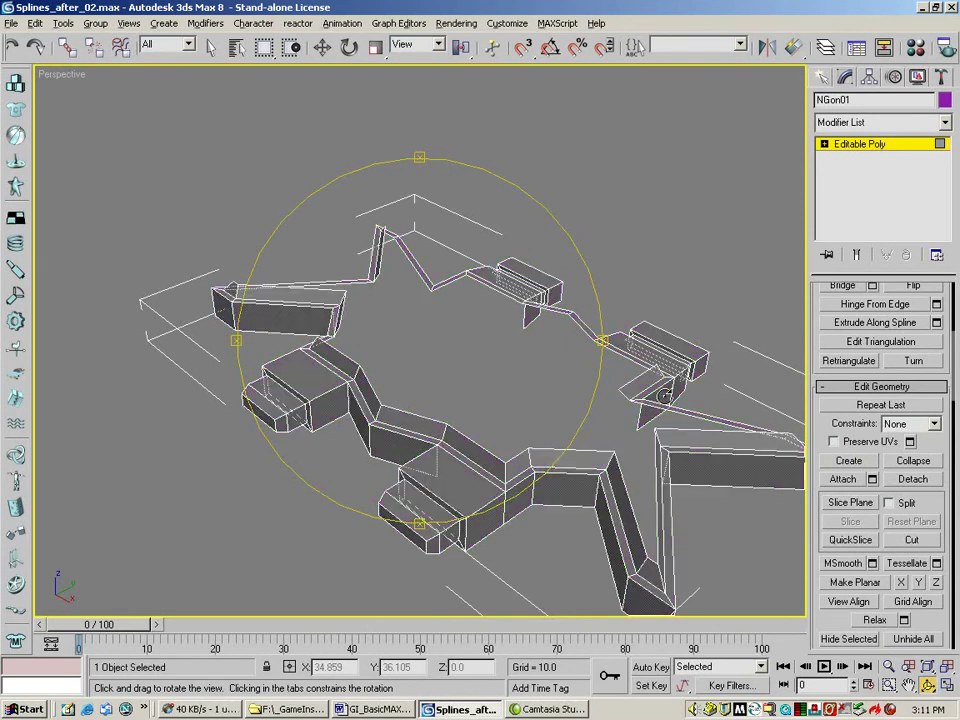
key("alt+x")
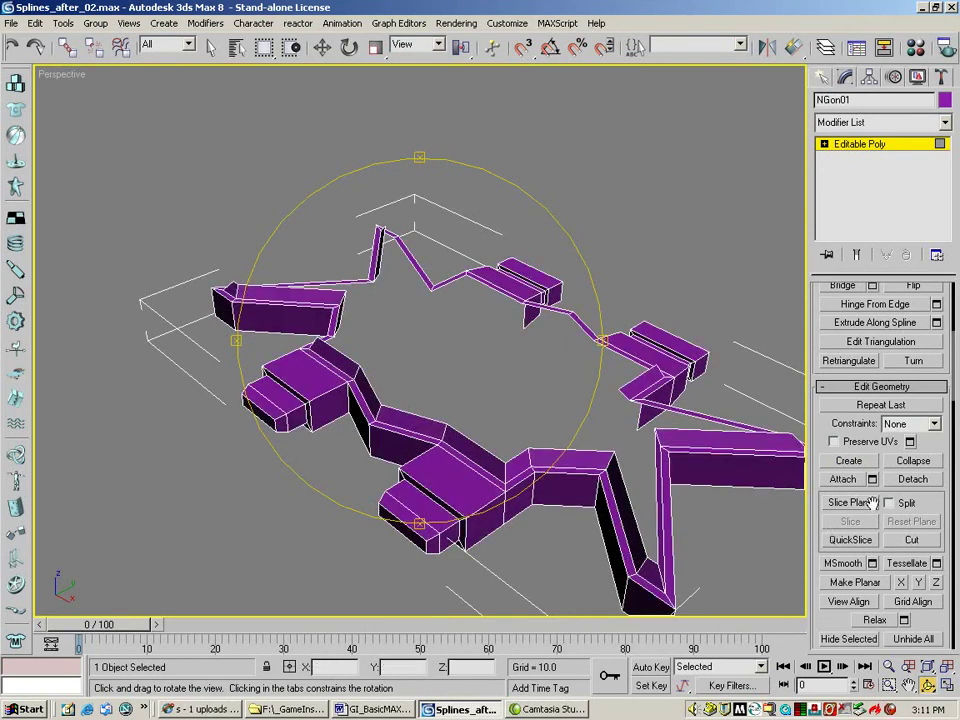
- Create a triangular polygon from three corner vertices of a star arm, then orbit and pan to check
left_click(872, 466)
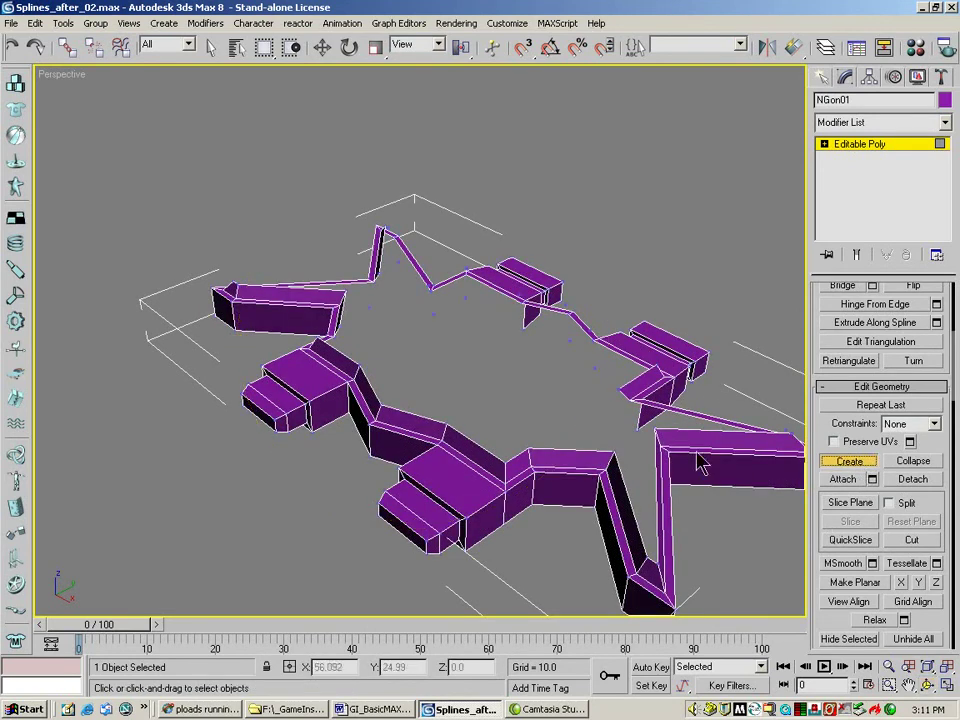
left_click(614, 453)
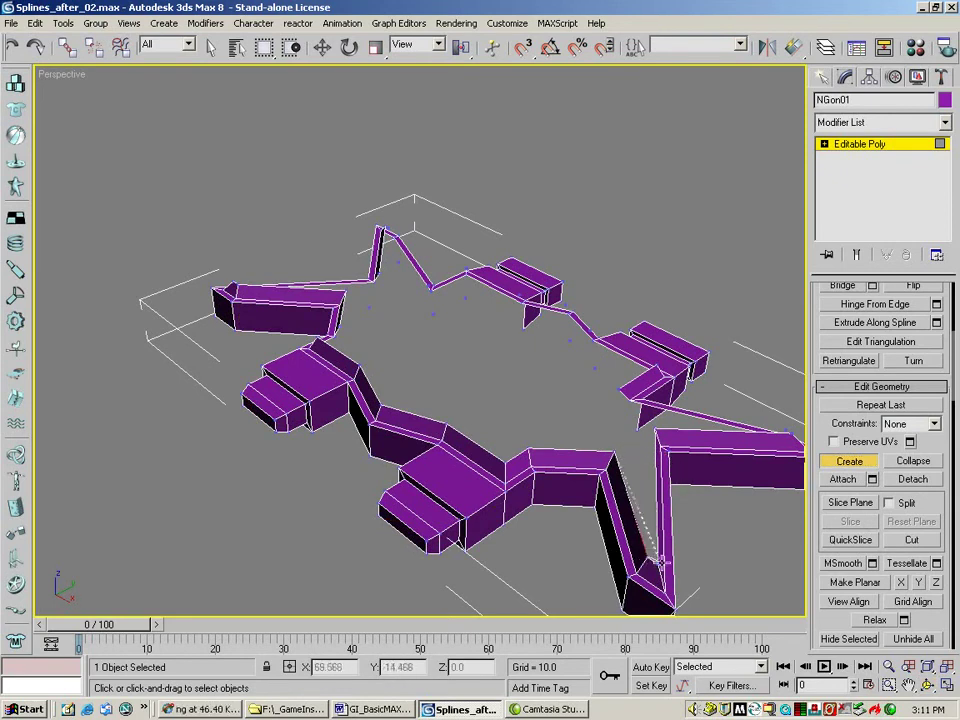
left_click(646, 555)
left_click(659, 434)
left_click(615, 452)
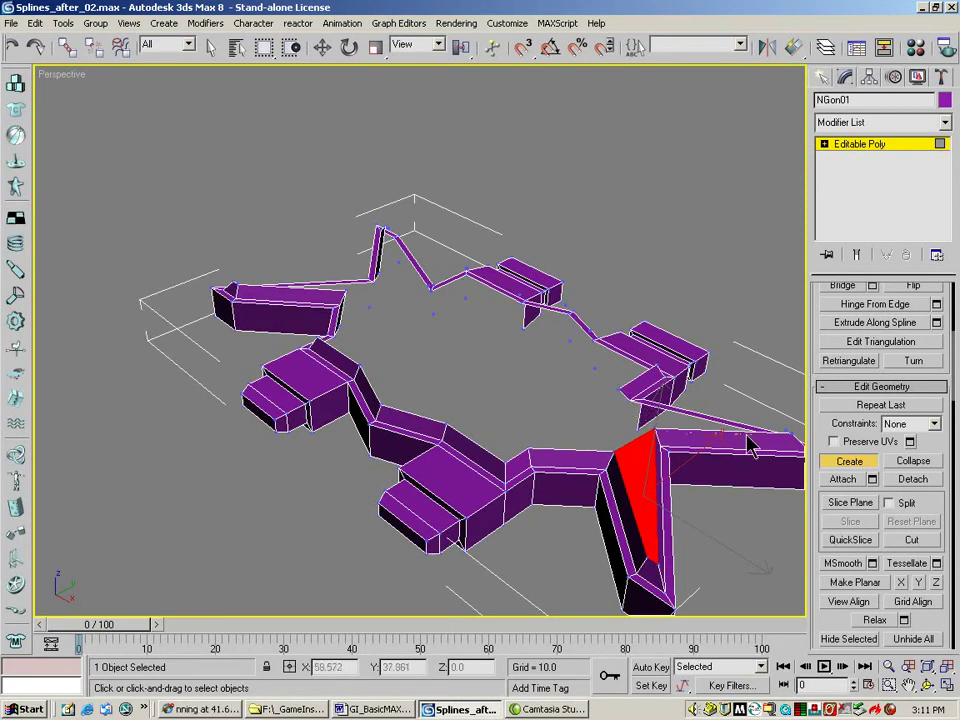
left_click(929, 682)
left_click_drag(380, 420, 600, 460)
left_click(907, 685)
left_click_drag(681, 487, 354, 407)
- Build new polygons from vertices across the star arm and toward the centre
left_click(929, 684)
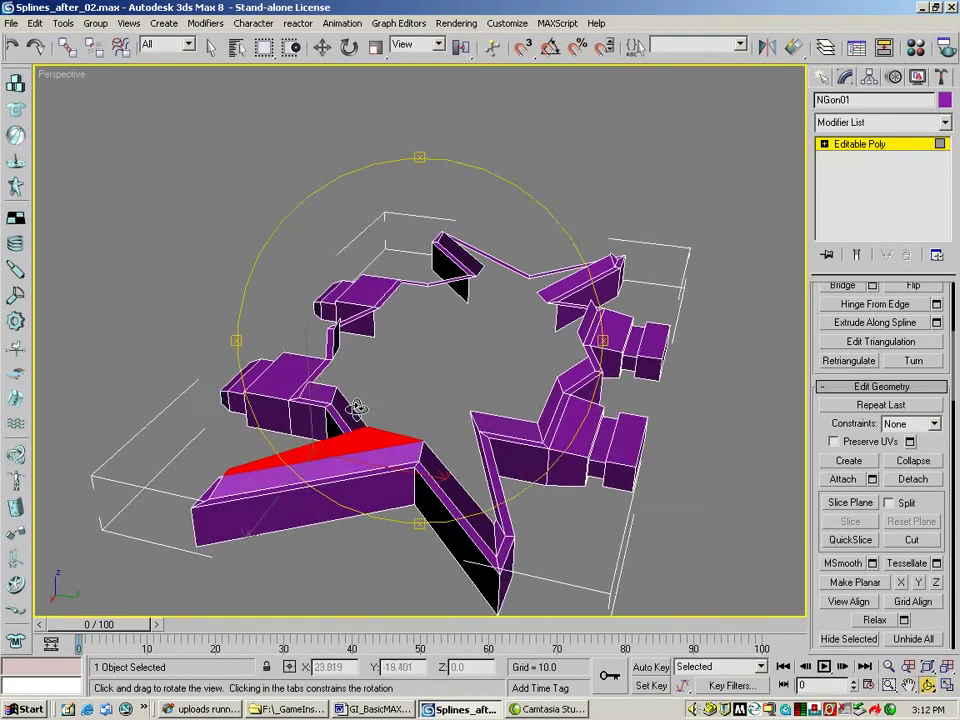
left_click(849, 461)
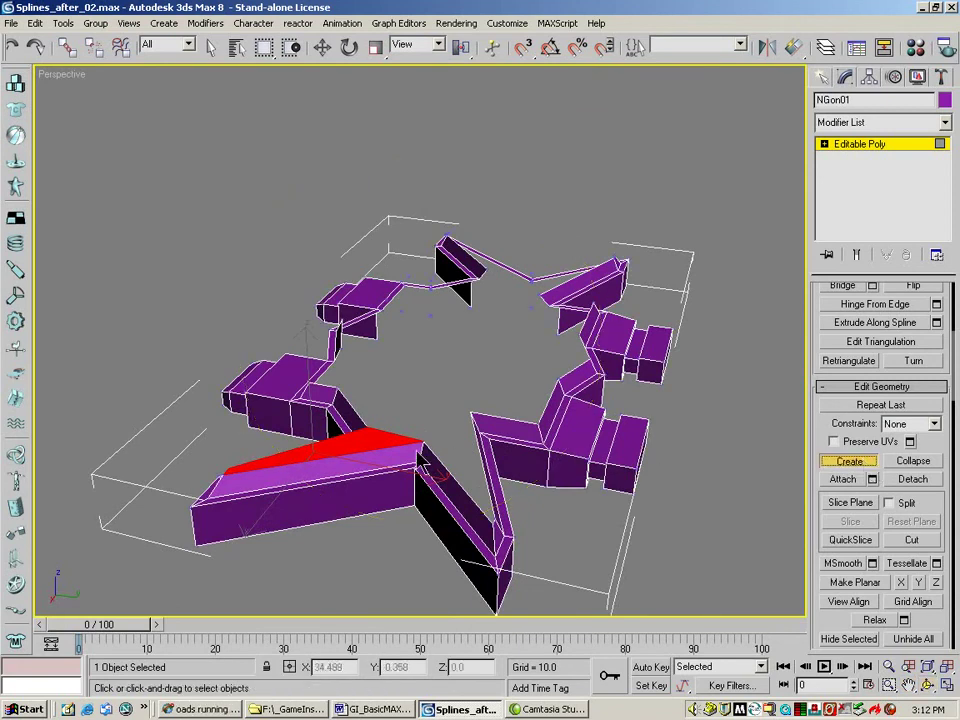
left_click(495, 515)
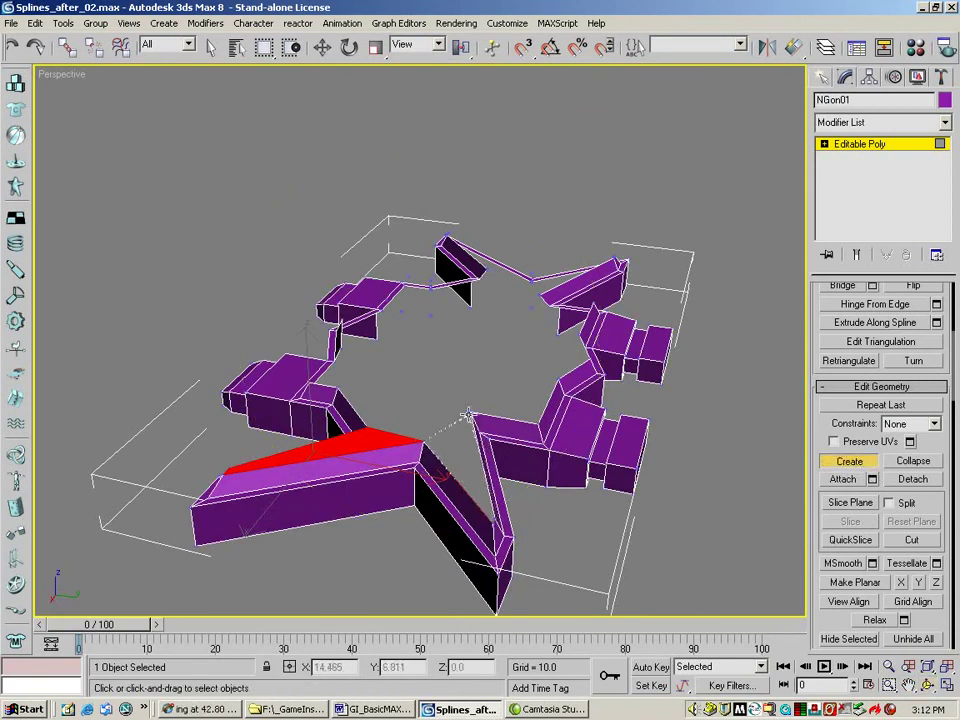
left_click(424, 440)
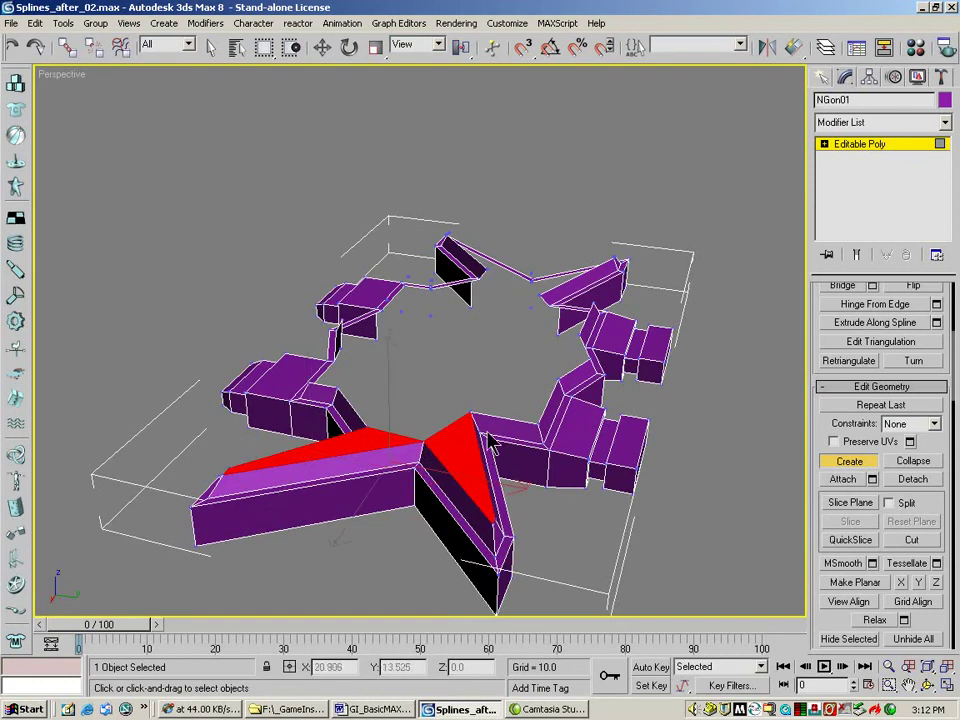
left_click(340, 350)
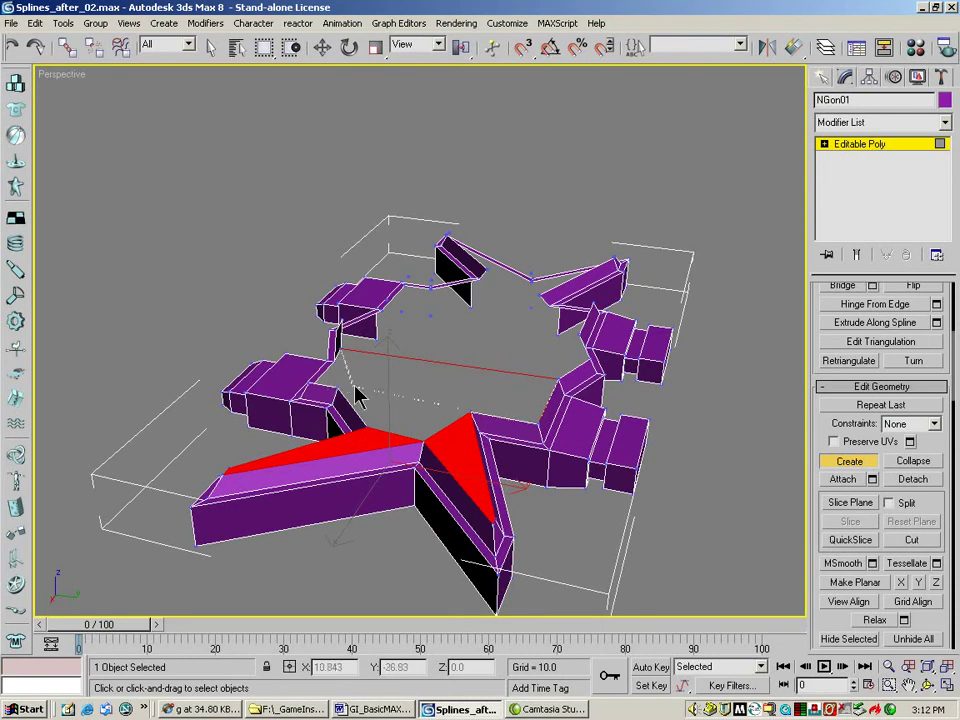
left_click(470, 411)
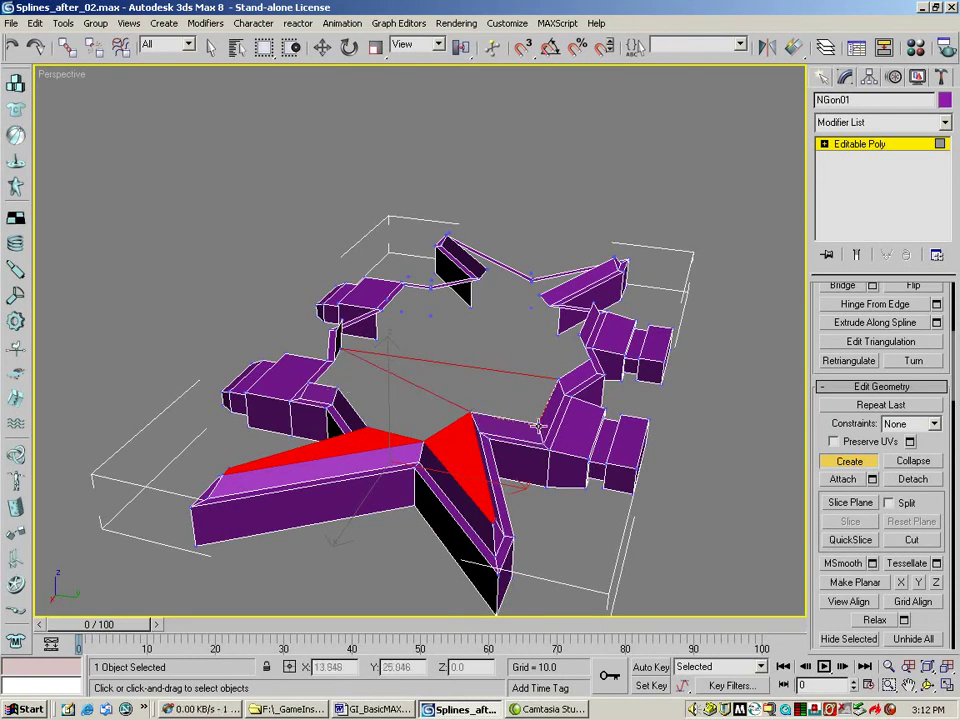
right_click(490, 432)
- Create a polygon from the central vertex along the star's left side to fill its gaps
left_click(469, 411)
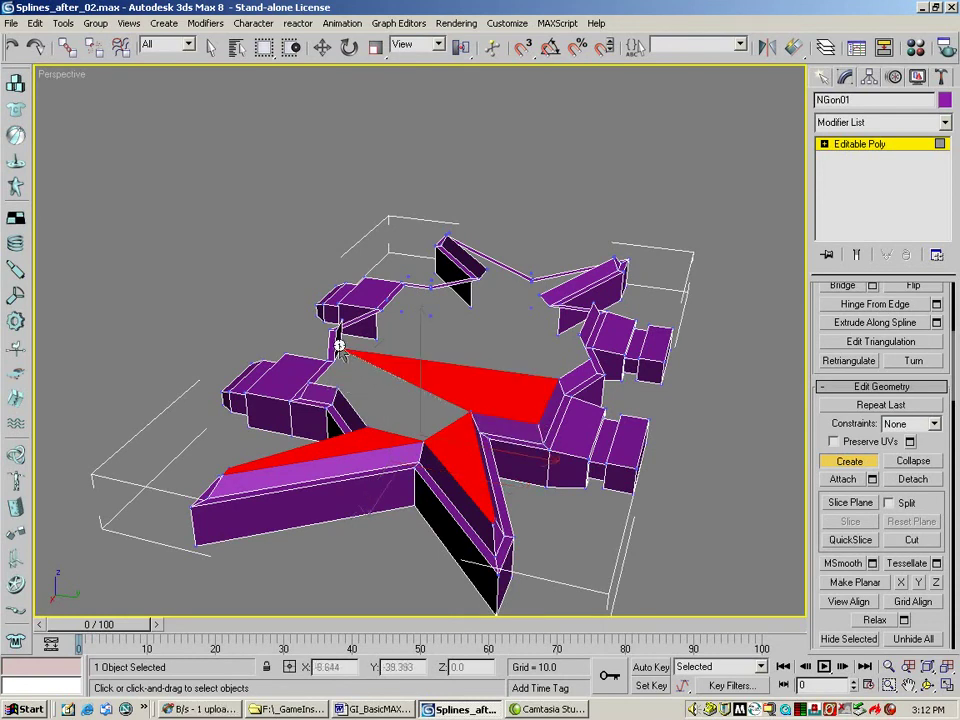
left_click(340, 352)
left_click(338, 386)
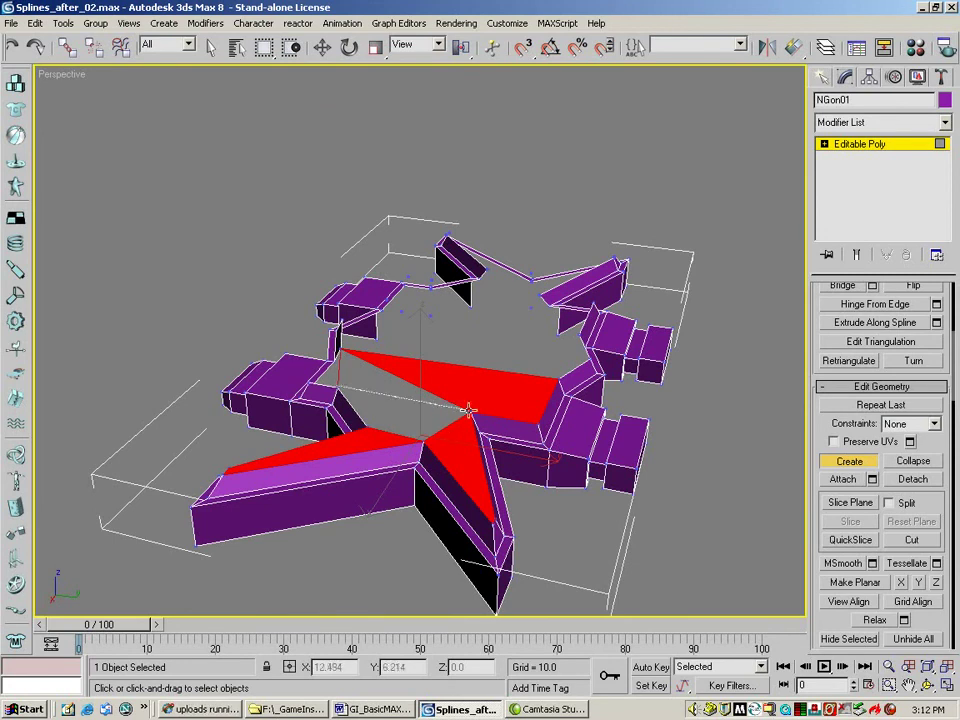
left_click(469, 410)
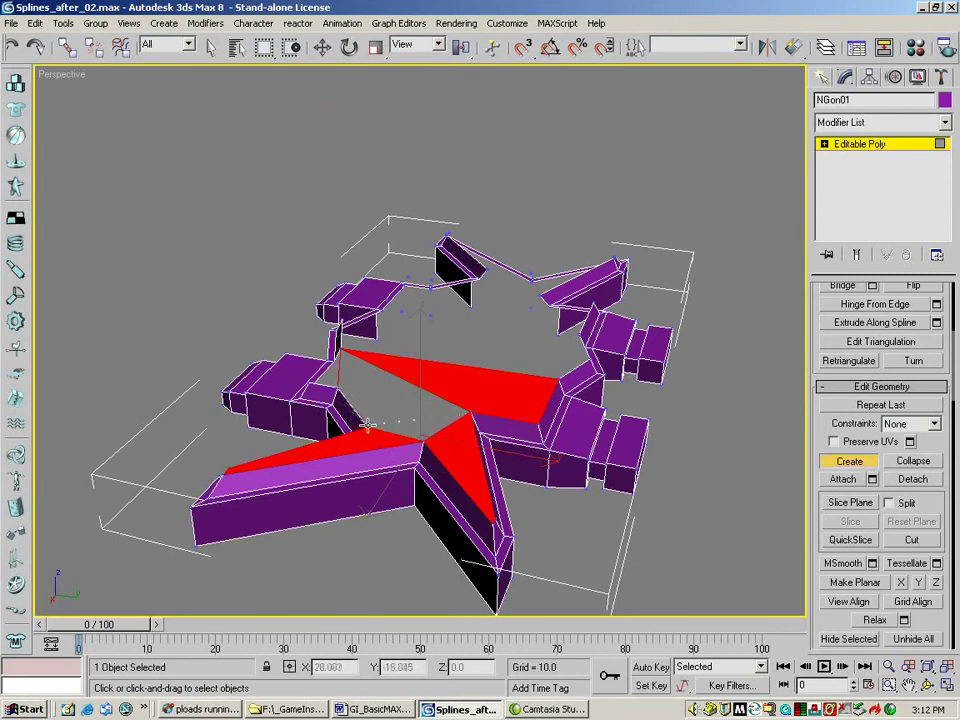
left_click(471, 411)
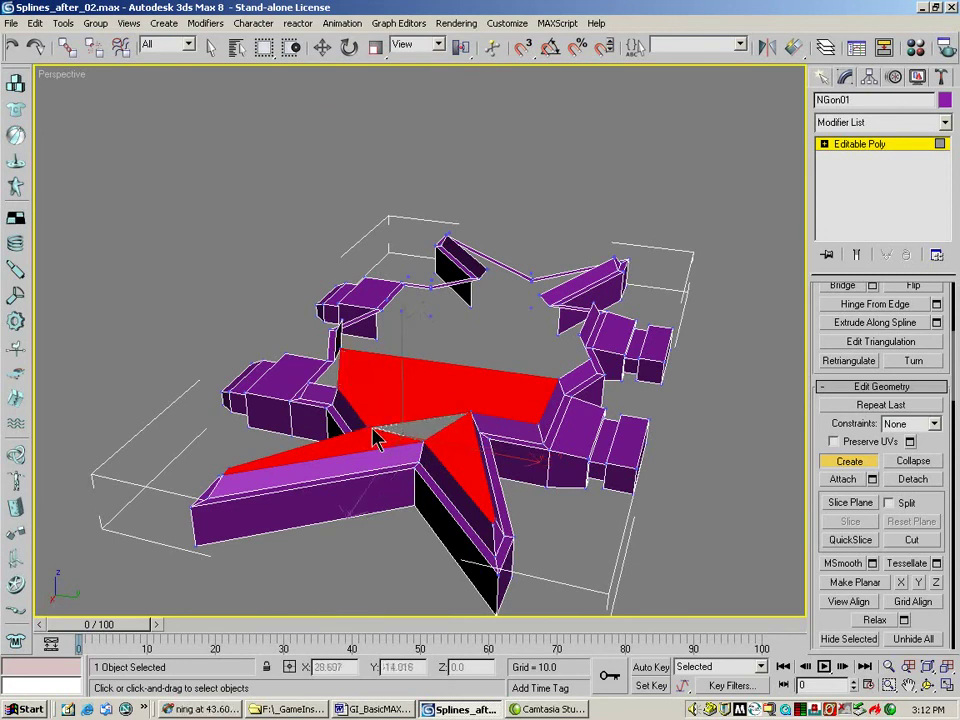
left_click(470, 411)
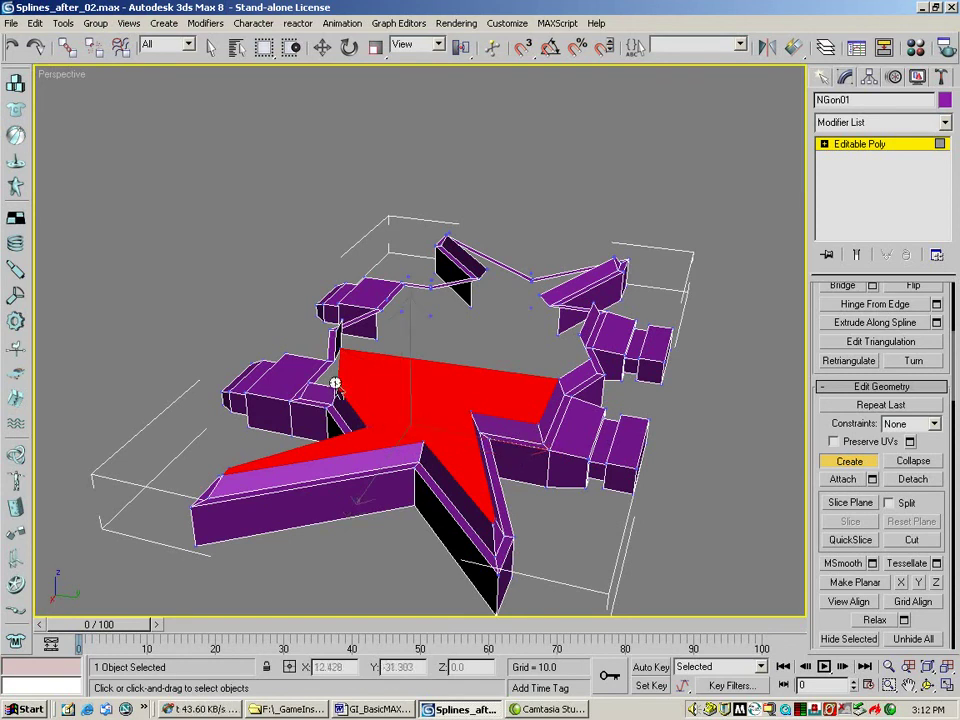
left_click(317, 382)
- From a low angle, add a polygon filling the gap at the lower red vertex, then zoom out
left_click(927, 685)
left_click_drag(424, 437, 392, 466)
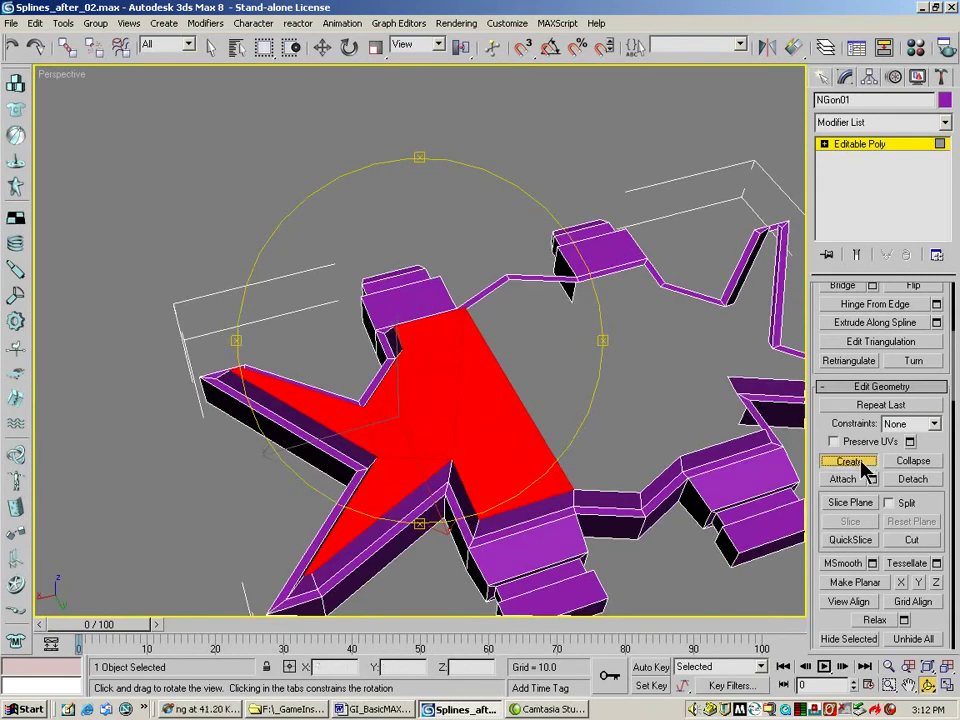
left_click(849, 461)
left_click(635, 493)
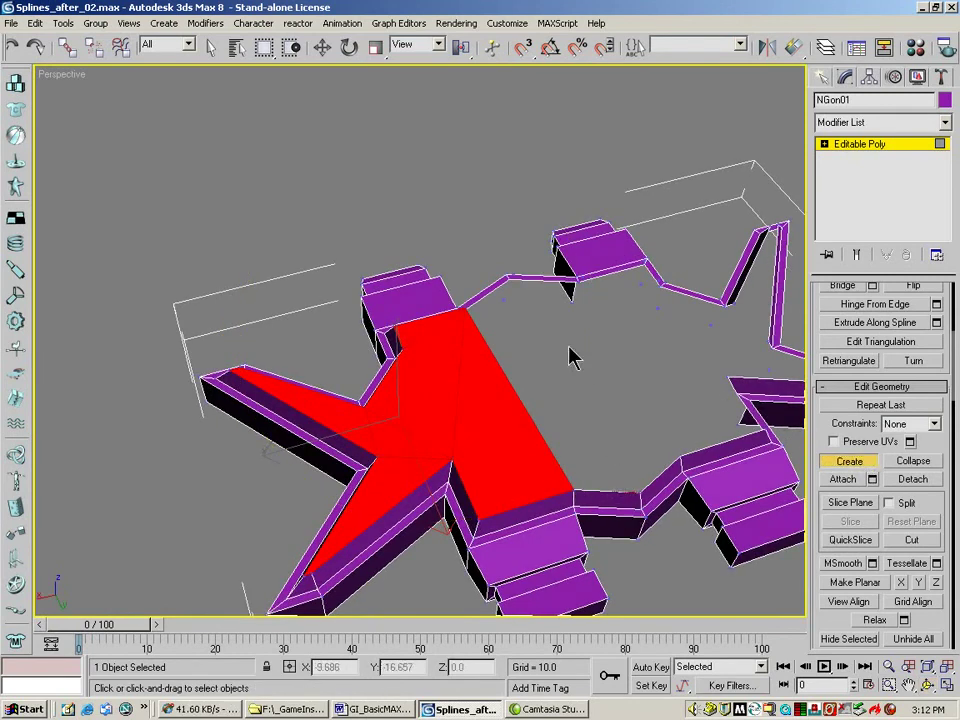
left_click(514, 274)
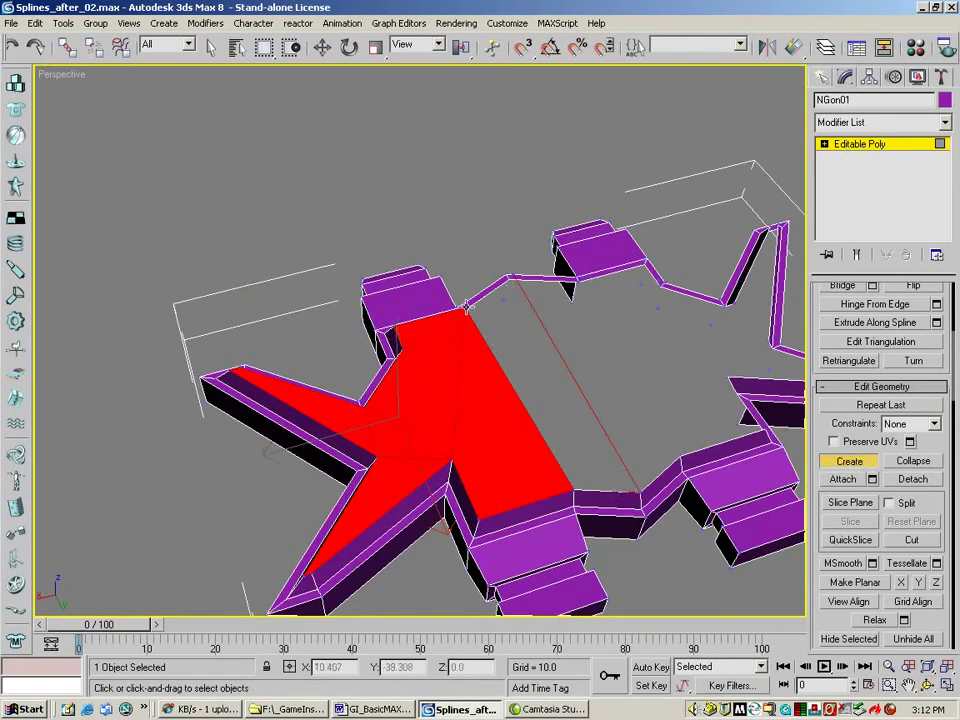
left_click(572, 488)
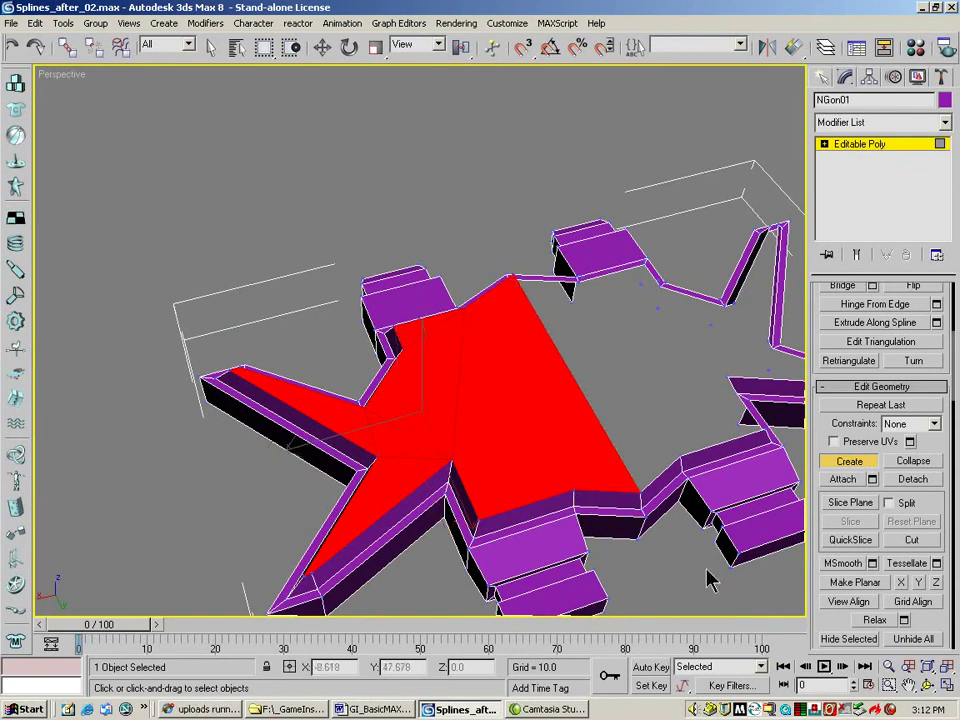
key("ctrl+r")
left_click_drag(572, 488, 445, 413)
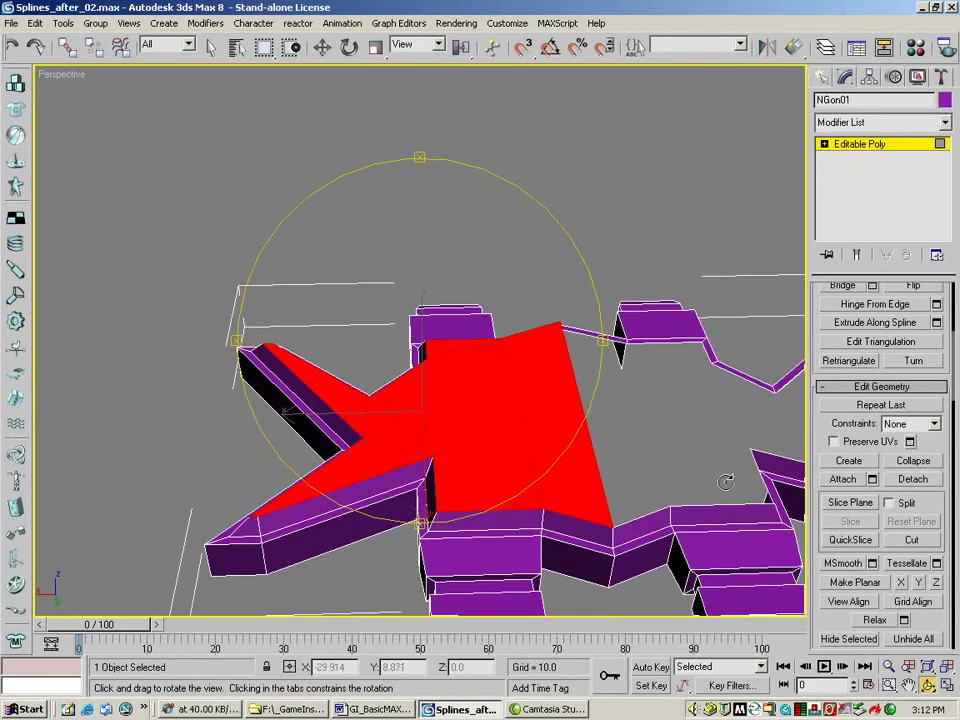
left_click(888, 665)
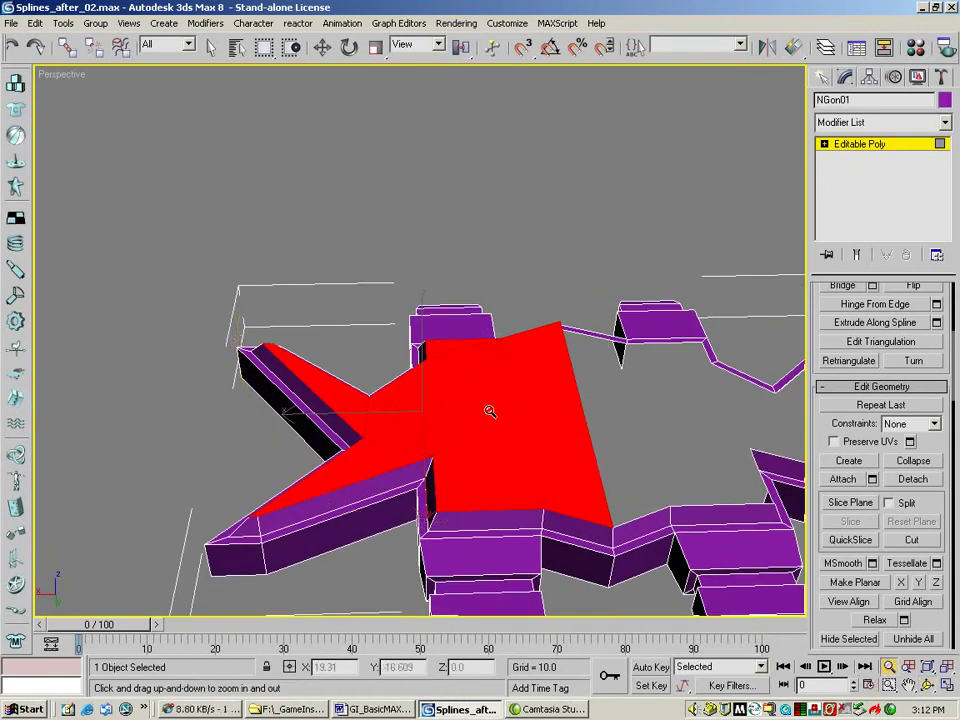
left_click_drag(491, 414, 499, 455)
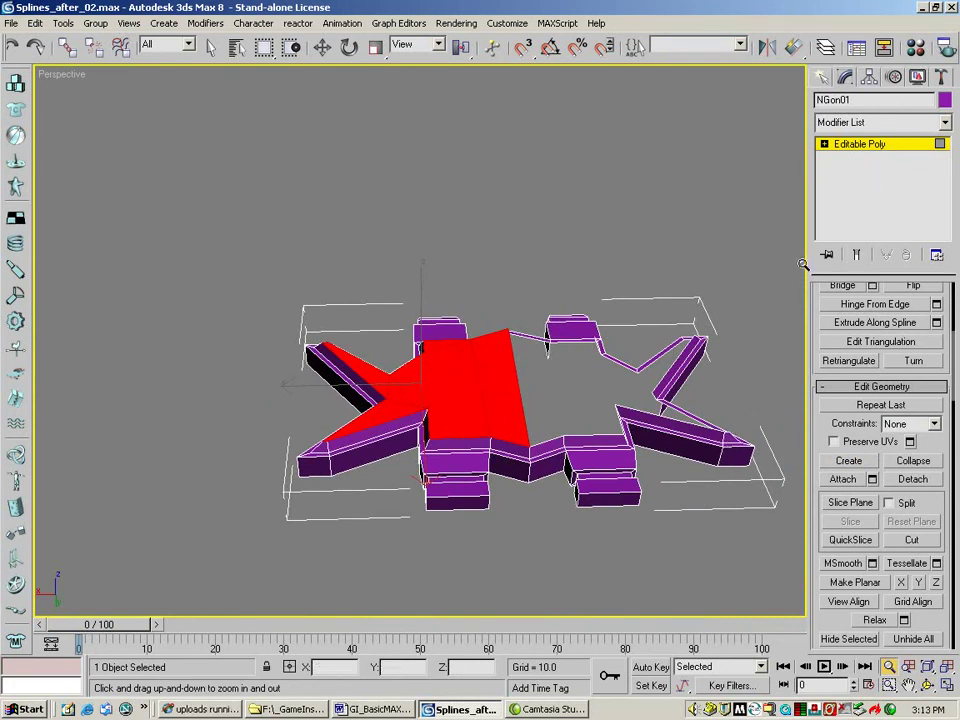
- Clear the red polygon selection and return to the whole-object level
left_click(322, 47)
scroll(544, 219, "down", 1)
left_click(544, 219)
left_click(945, 122)
left_click(945, 122)
left_click(935, 146)
left_click(948, 124)
left_click(955, 212)
- Add a Symmetry modifier and move the mirrored body along X to 23.428
left_click(945, 122)
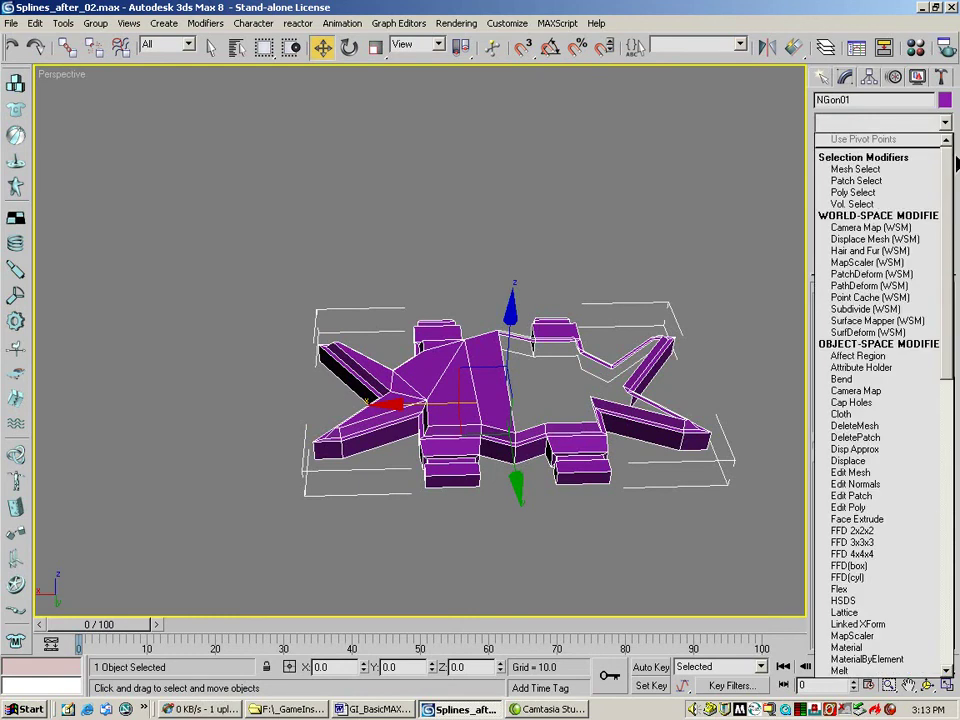
scroll(885, 400, "down", 15)
scroll(880, 400, "down", 2)
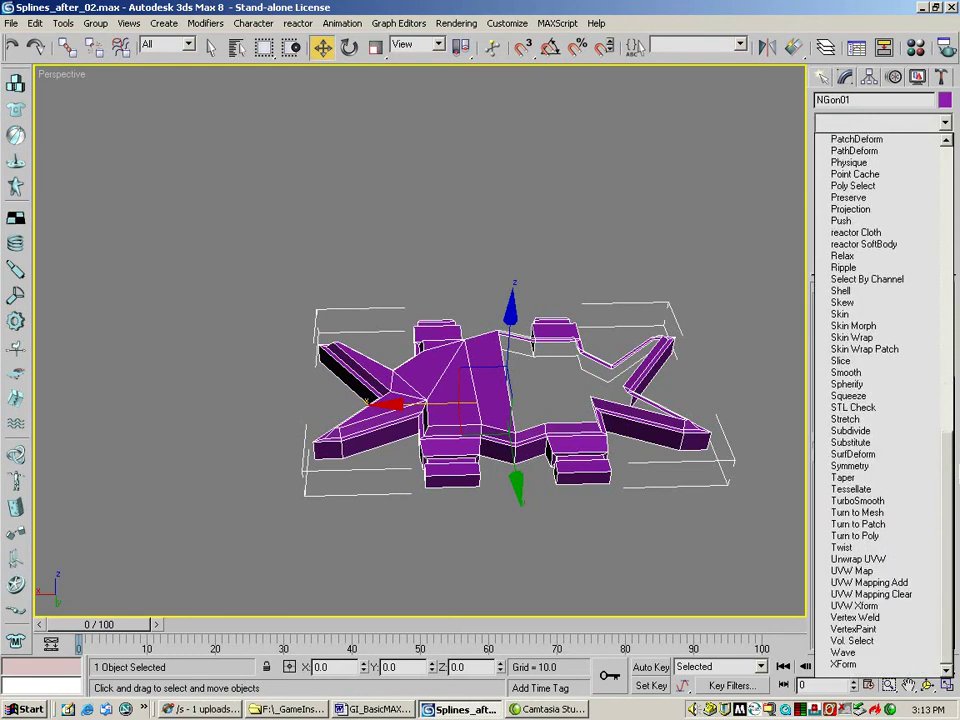
left_click(870, 464)
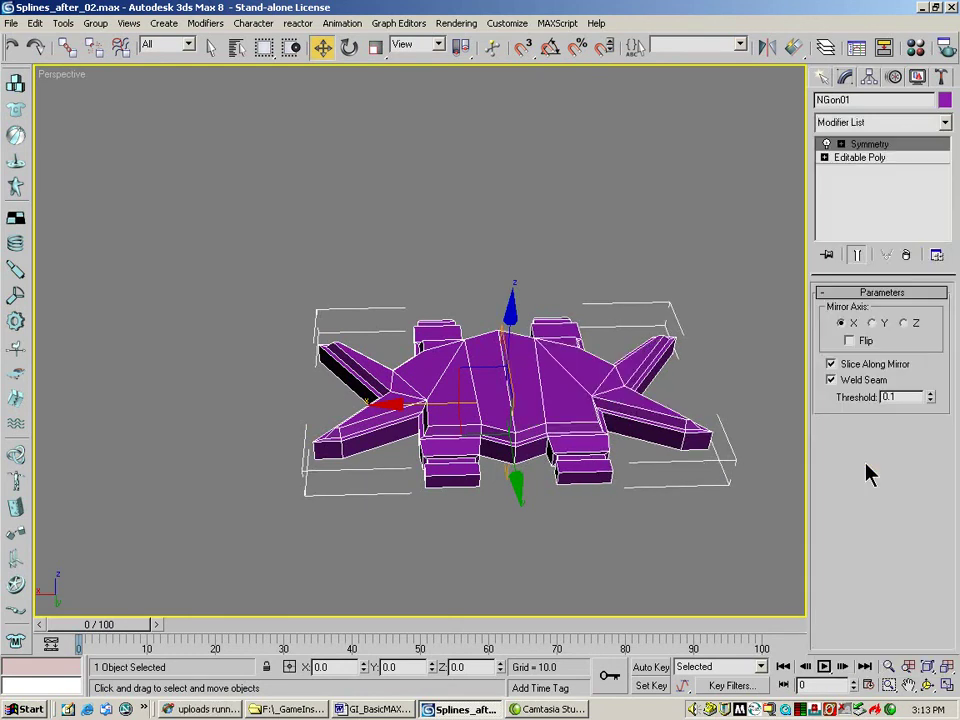
left_click_drag(400, 425, 541, 425)
left_click(929, 686)
- Collapse the Symmetry modifier into the editable poly and select the four top polygons
right_click(866, 148)
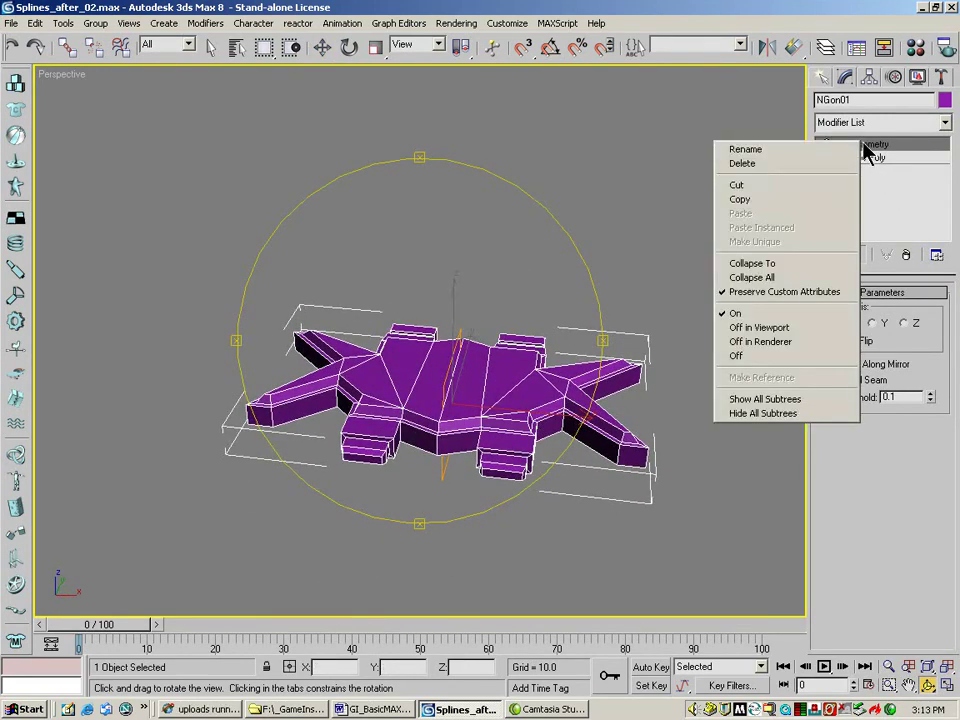
left_click(786, 270)
left_click(558, 399)
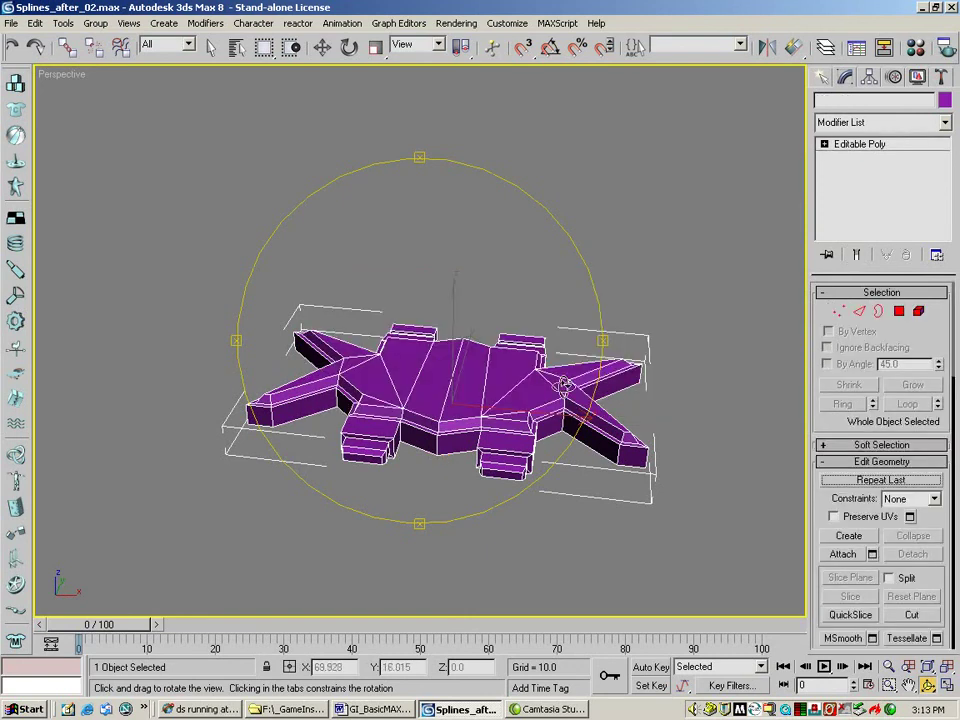
key("4")
key("w")
left_click(467, 381)
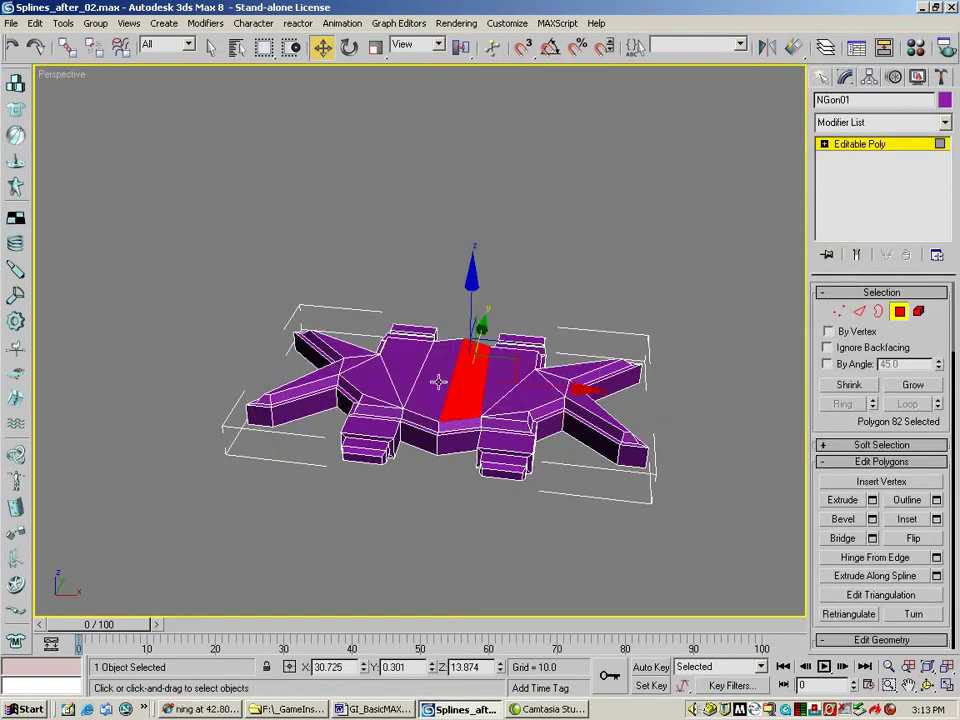
left_click(418, 378, "ctrl")
left_click(505, 375, "ctrl")
left_click(470, 350, "ctrl")
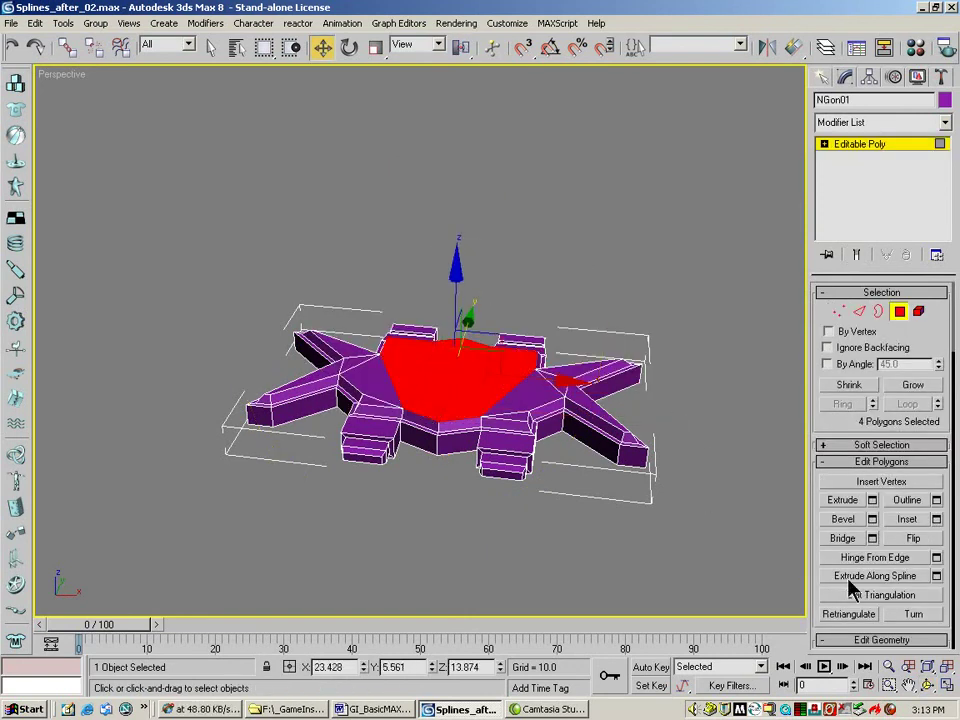
- Bevel the four top polygons as a group to height 6.667 with -2.72 outline; show four viewports
left_click(872, 519)
left_click_drag(437, 316, 397, 351)
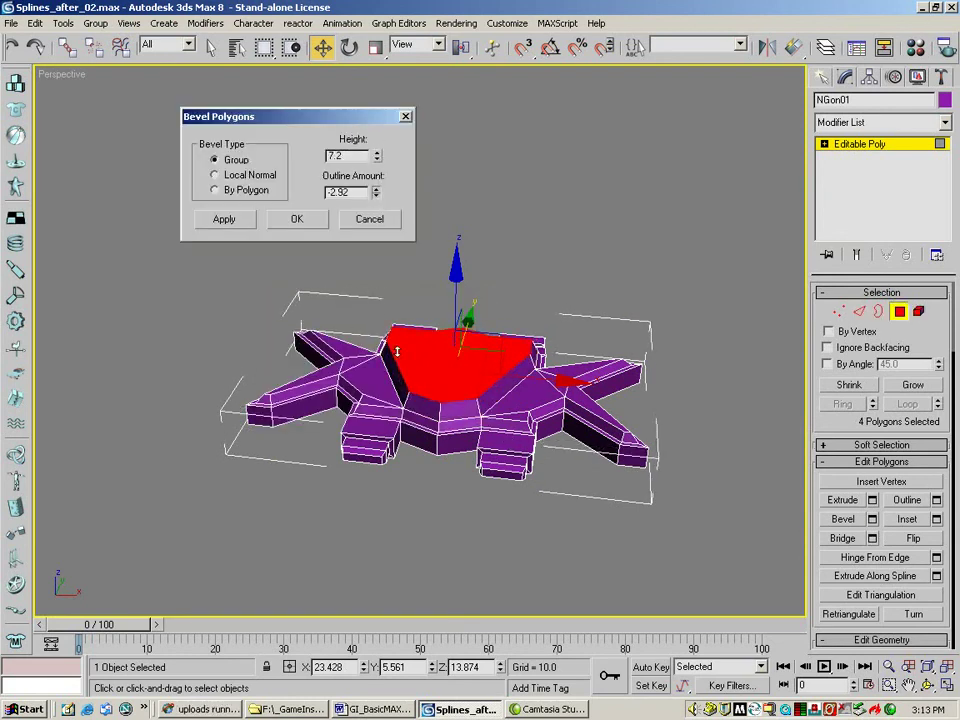
left_click(246, 221)
double_click(362, 191)
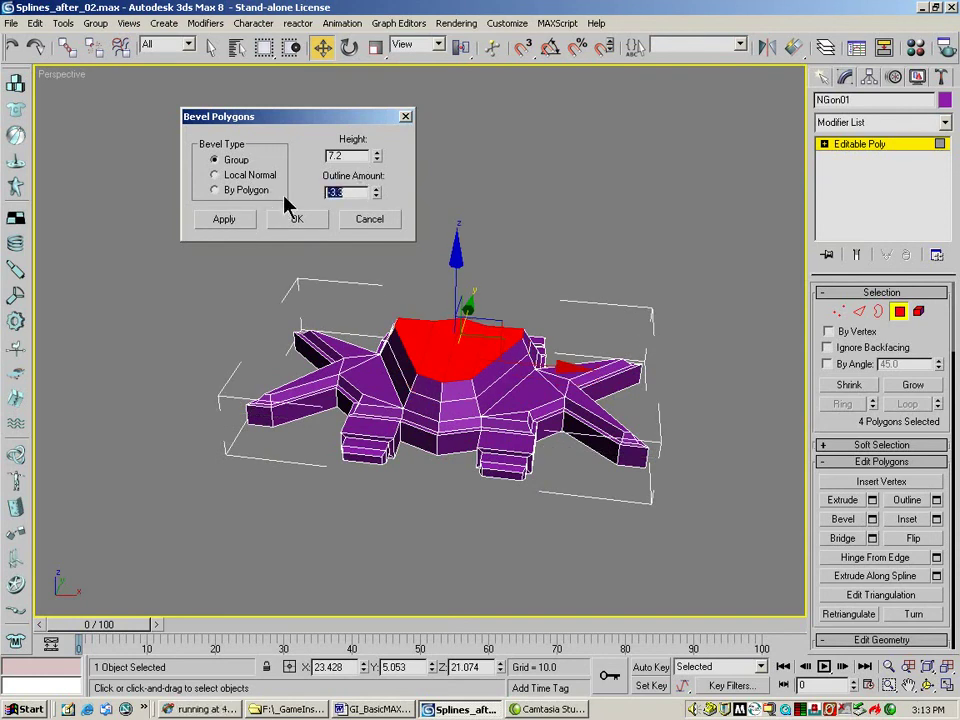
key("Return")
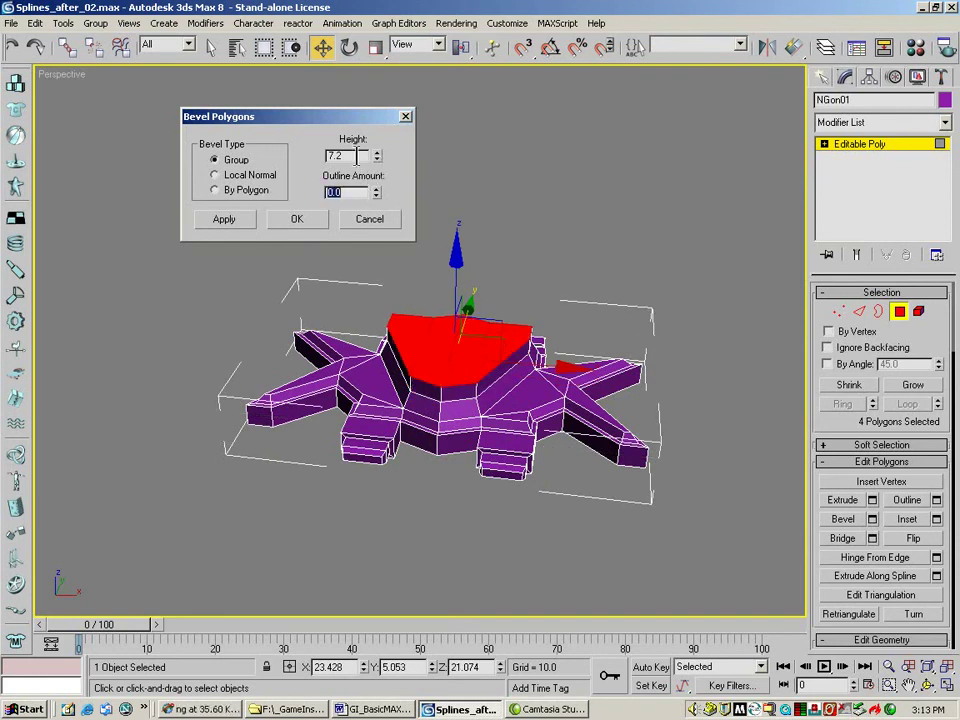
double_click(358, 156)
type("0")
key("Return")
left_click_drag(377, 193, 375, 220)
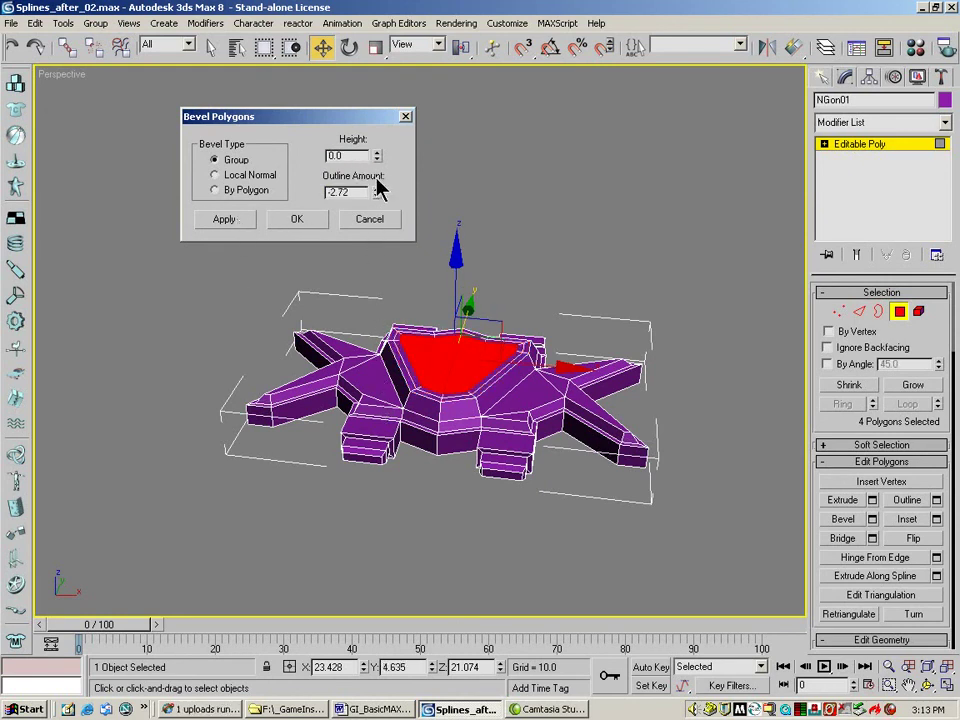
left_click_drag(378, 152, 369, 279)
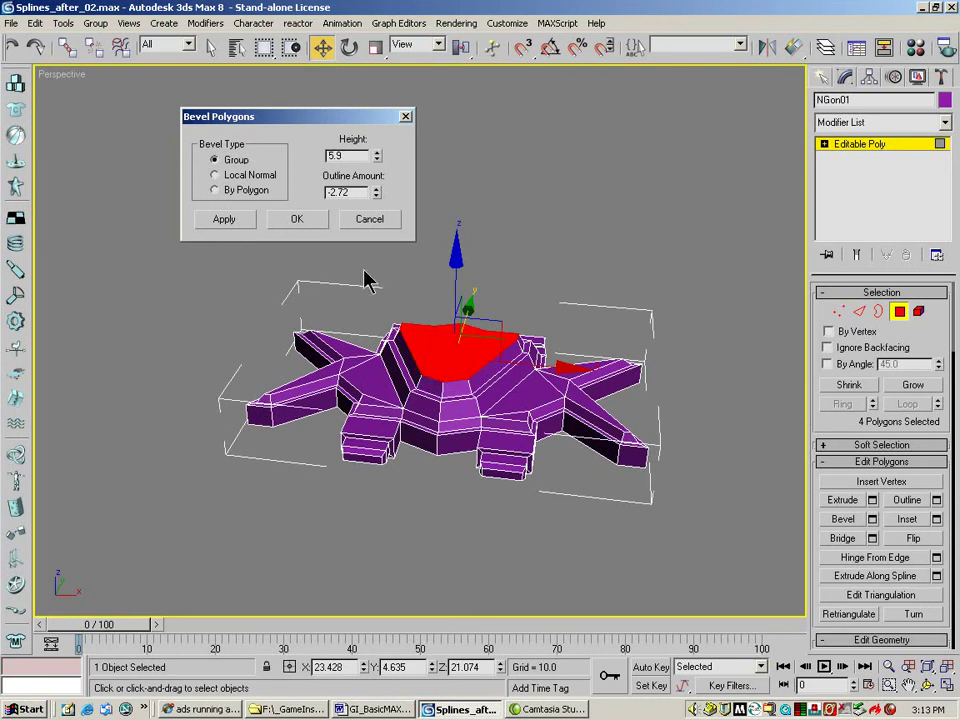
left_click(296, 219)
left_click(945, 685)
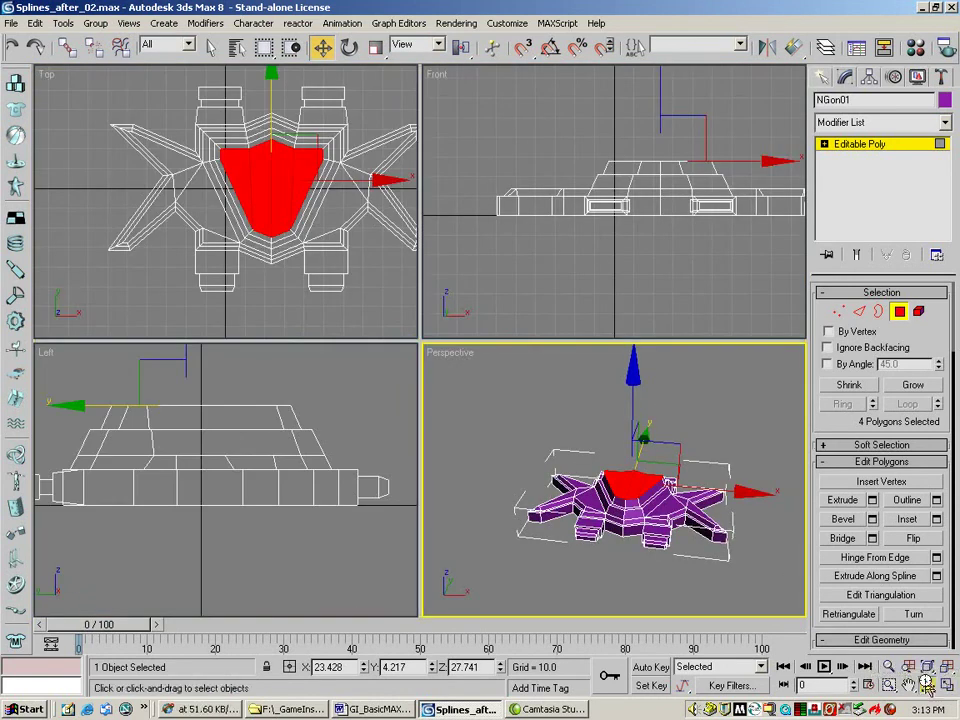
left_click(927, 685)
- Maximize the Perspective view and orbit to tilt the beveled tank body
left_click(945, 685)
mouse_move(334, 310)
left_mouse_down()
mouse_move(456, 364)
mouse_move(462, 290)
mouse_move(452, 326)
mouse_move(463, 453)
mouse_move(400, 450)
mouse_move(440, 432)
mouse_move(327, 446)
mouse_move(348, 317)
left_mouse_up()
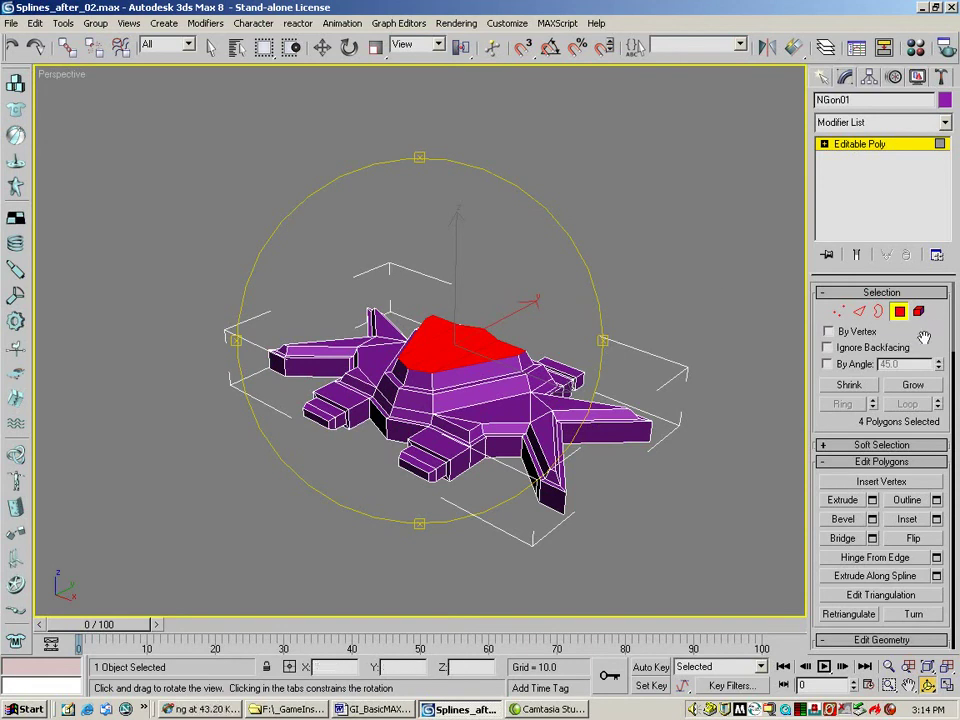
- Exit Polygon level and enter Splines_after_03.max as the Save As name in MaxClassWeek_03
key("4")
key("w")
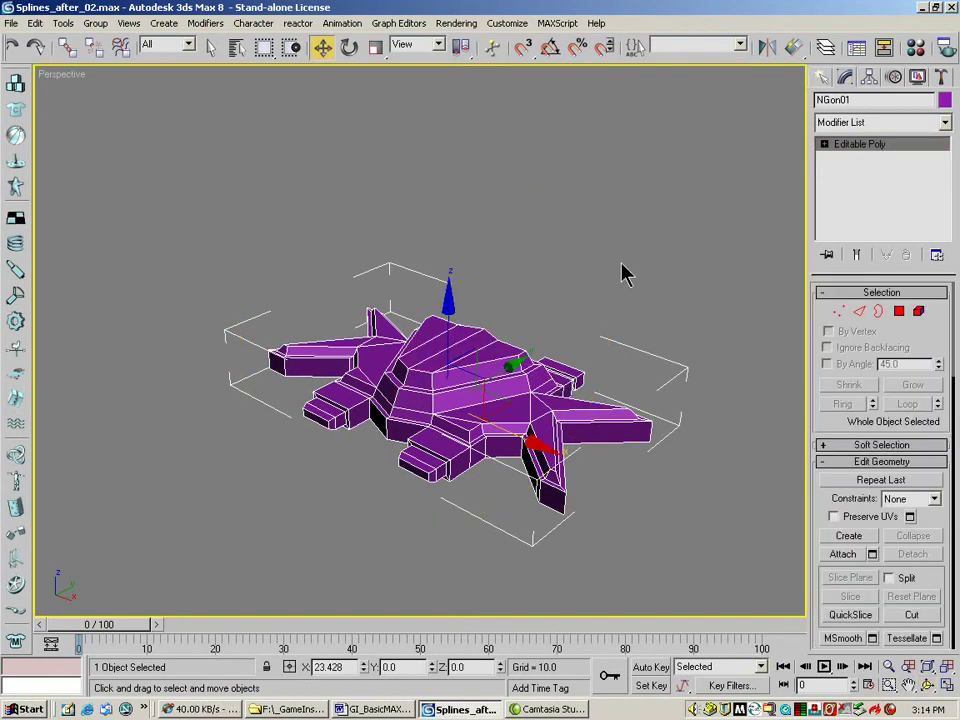
left_click(12, 24)
left_click(34, 117)
left_click(70, 157)
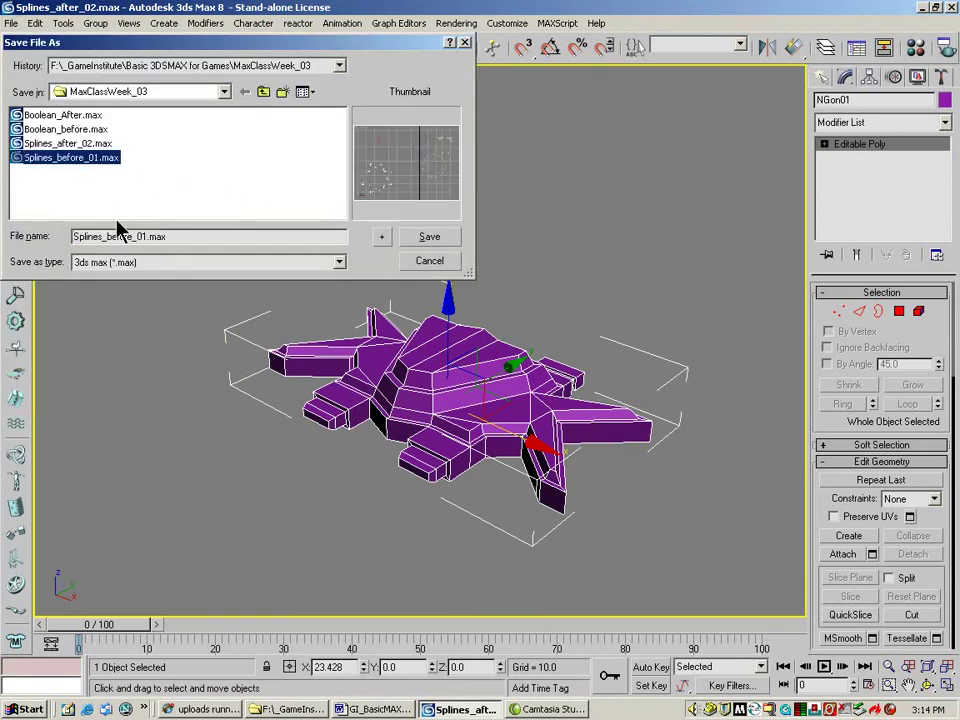
left_click(68, 143)
left_click(132, 236)
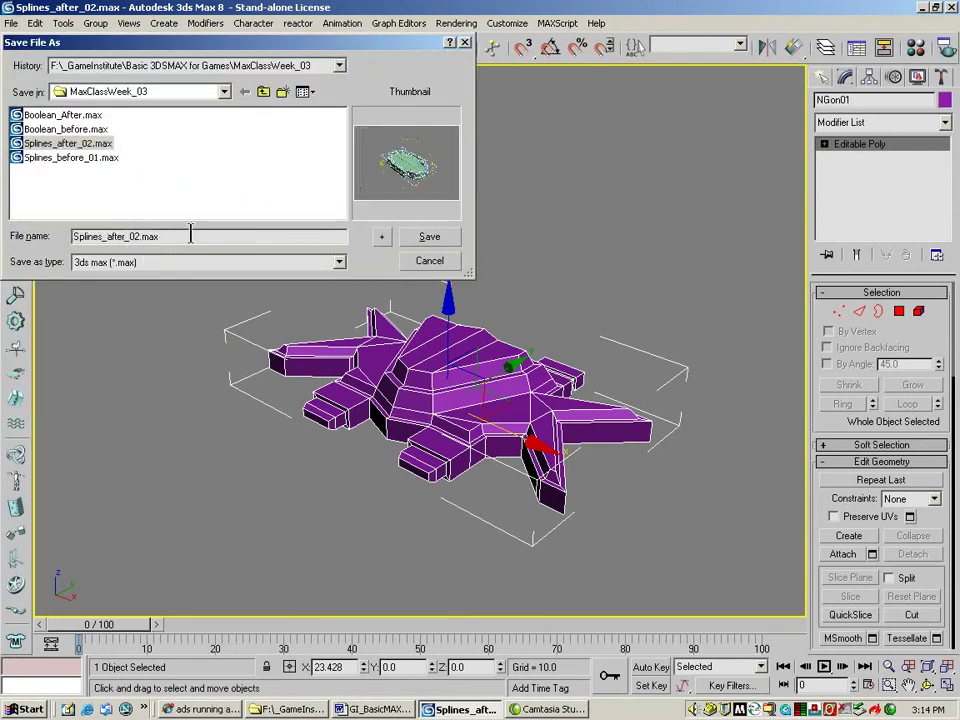
key("Delete")
type("3")
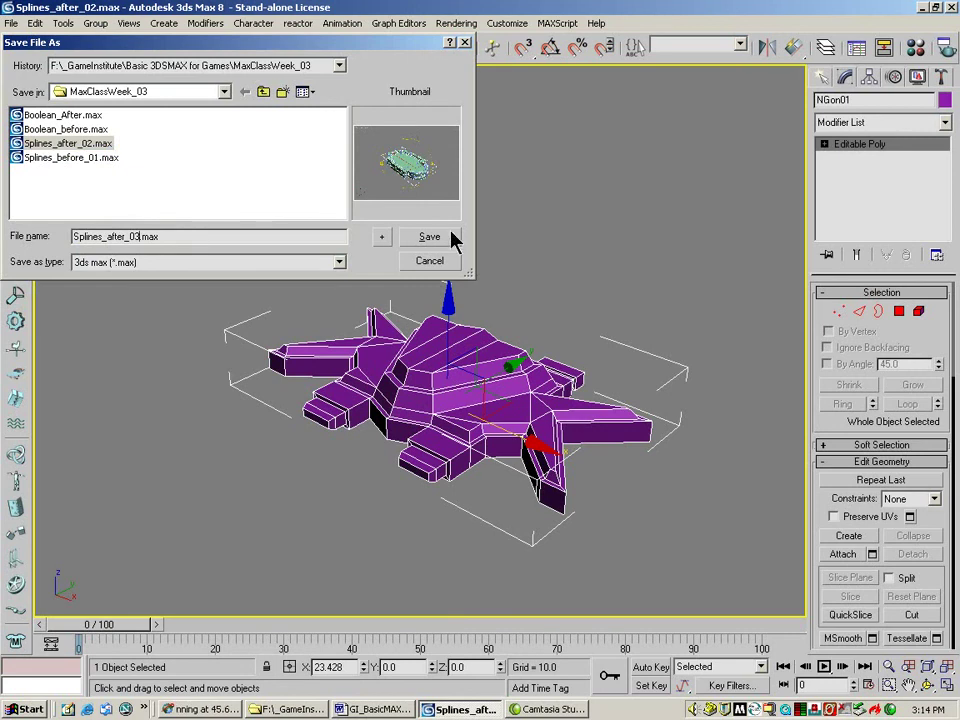